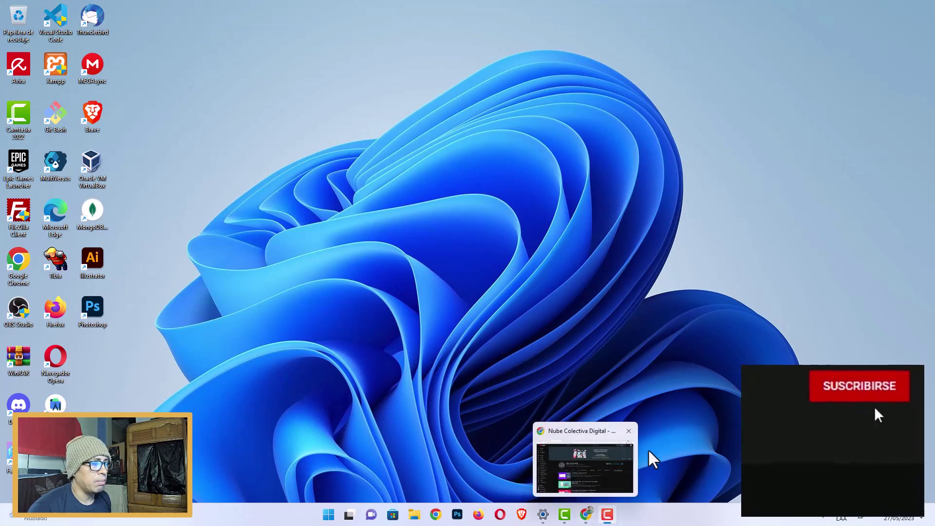
Bring up Chrome with the Nube Colectiva Digital YouTube channel and move to the Google tab.
click(589, 516)
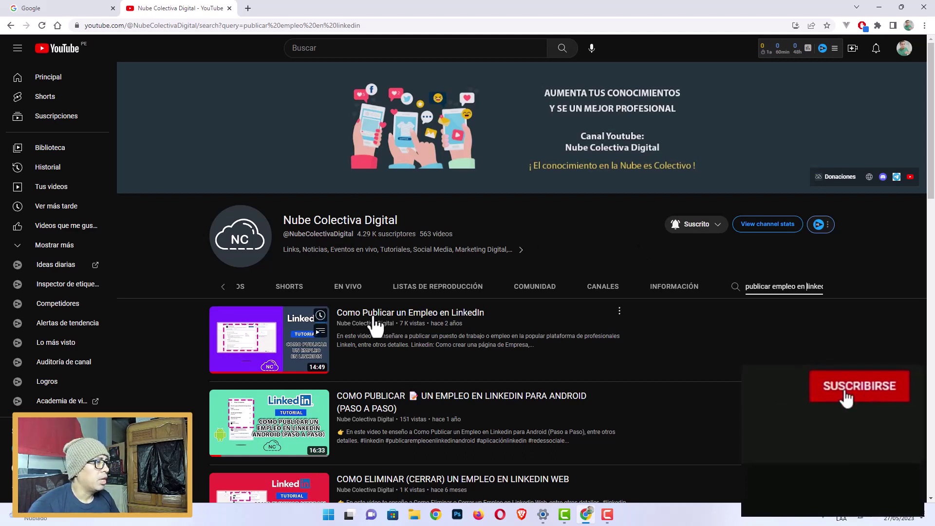
mouse_move(388, 327)
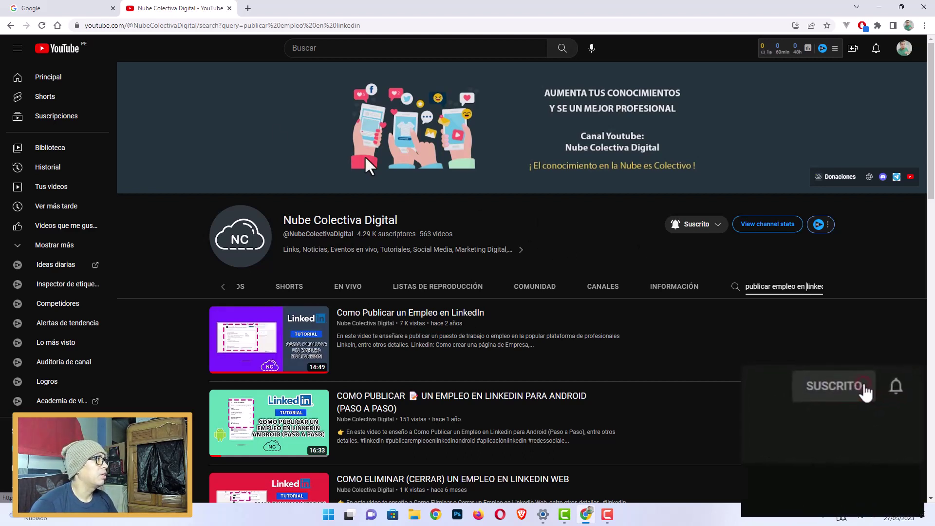
drag(116, 15, 259, 22)
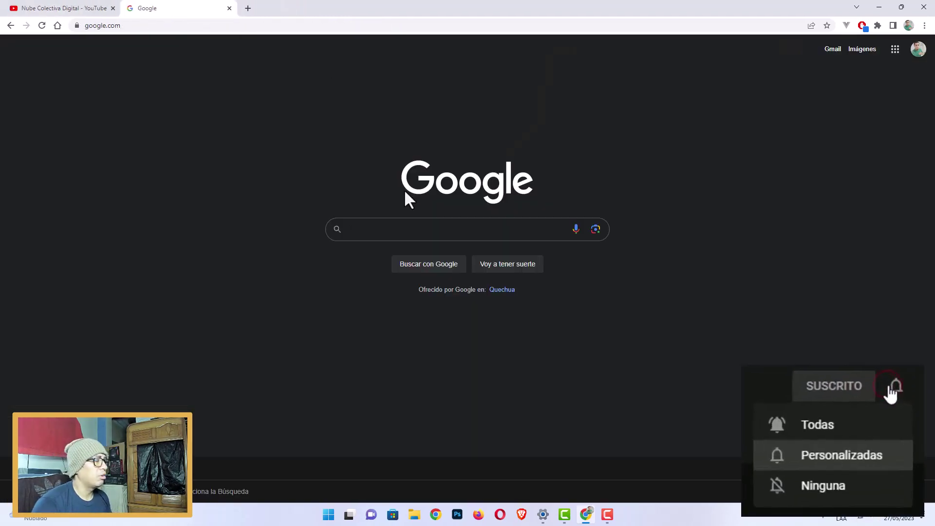
Search Google for 'linkedin', correcting the misspelled query.
text(ñinke)
key(BackSpace)
key(BackSpace)
key(BackSpace)
key(BackSpace)
key(BackSpace)
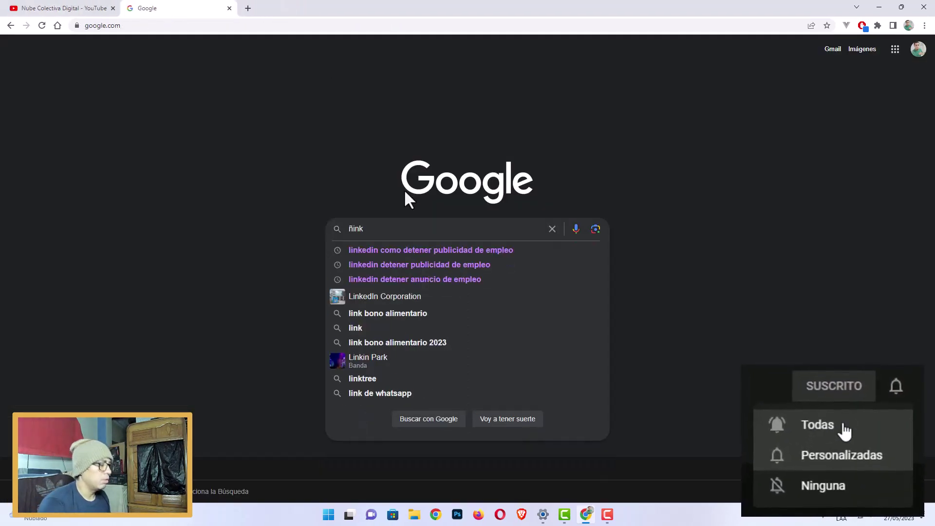
text(linkeding)
key(Return)
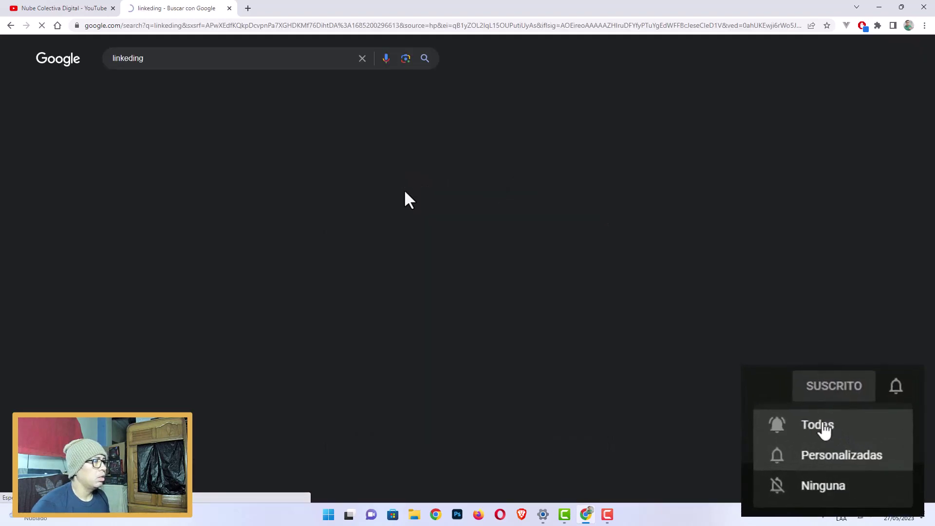
click(186, 60)
key(BackSpace)
key(Return)
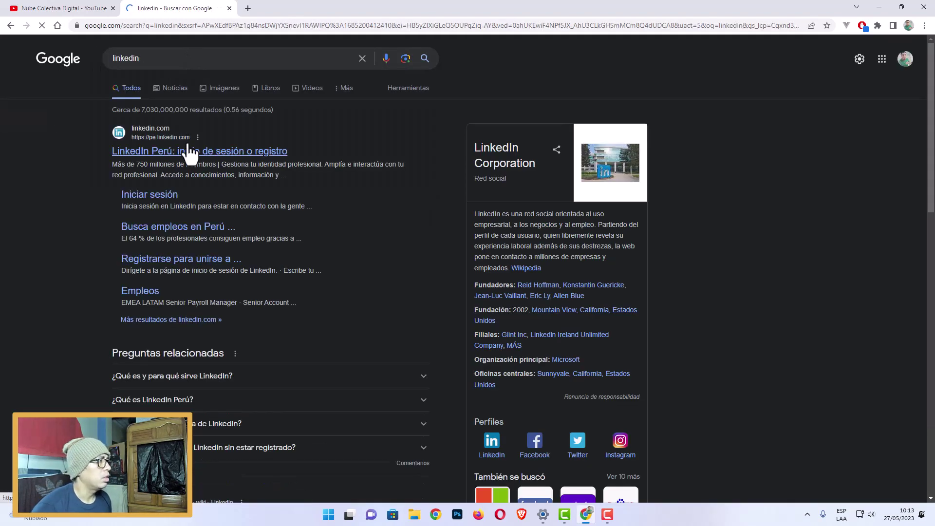
Open the LinkedIn Perú result, then load linkedin.com to reach the home feed.
click(194, 161)
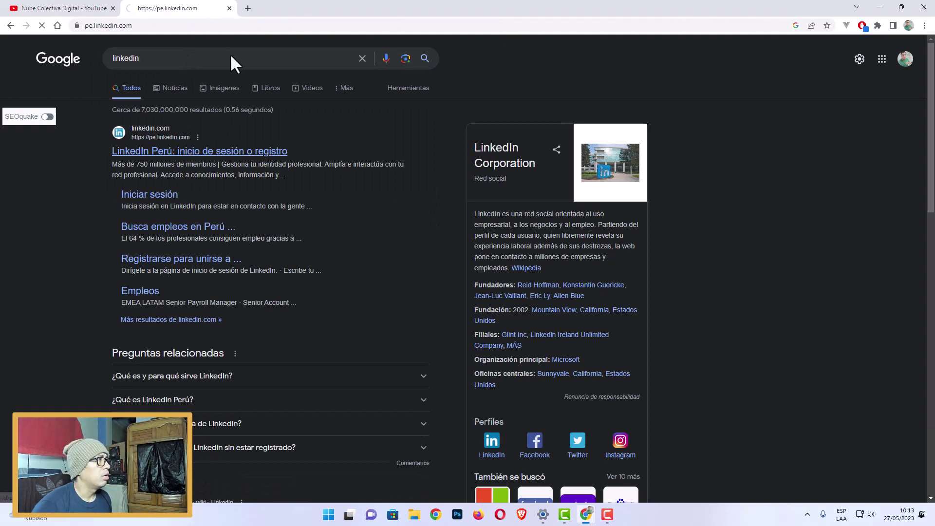
click(162, 26)
text(linkedin)
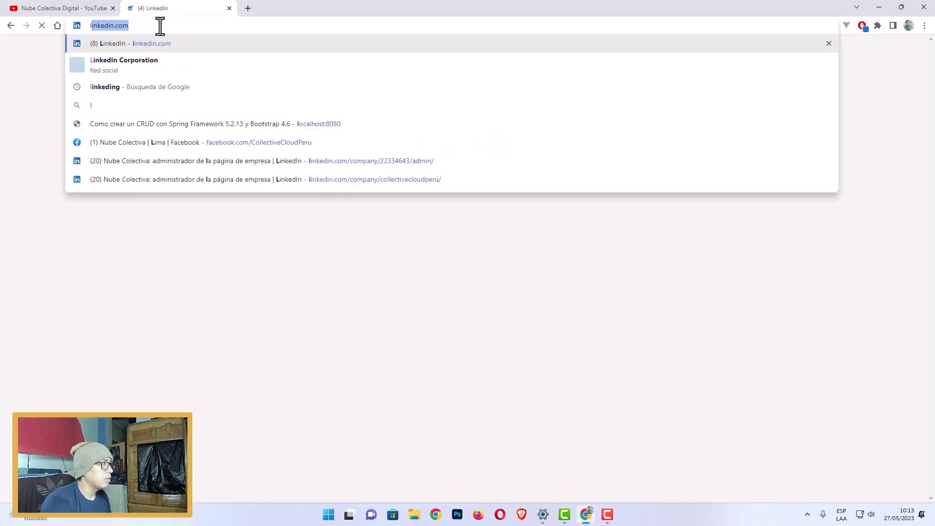
key(Return)
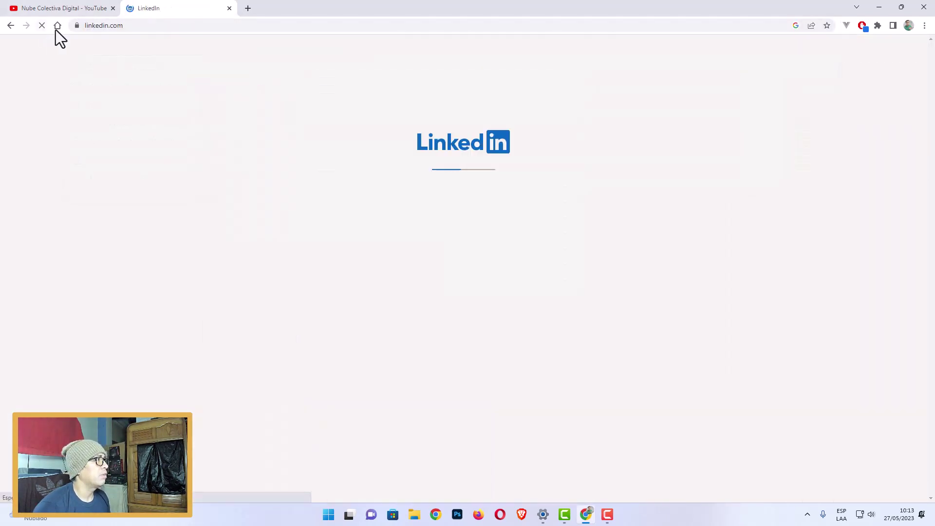
click(148, 27)
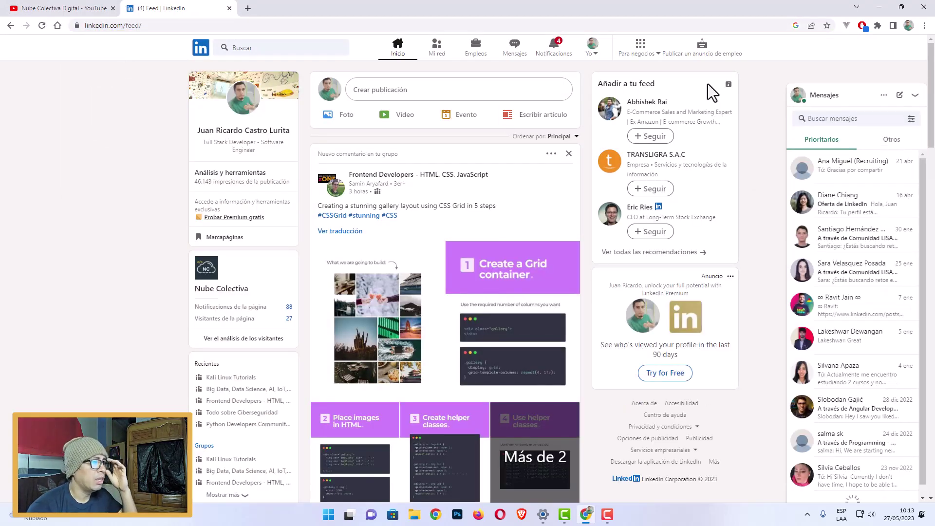
Collapse the Messages panel and open 'Cuenta de anuncios de empleo' from the Yo menu.
click(852, 99)
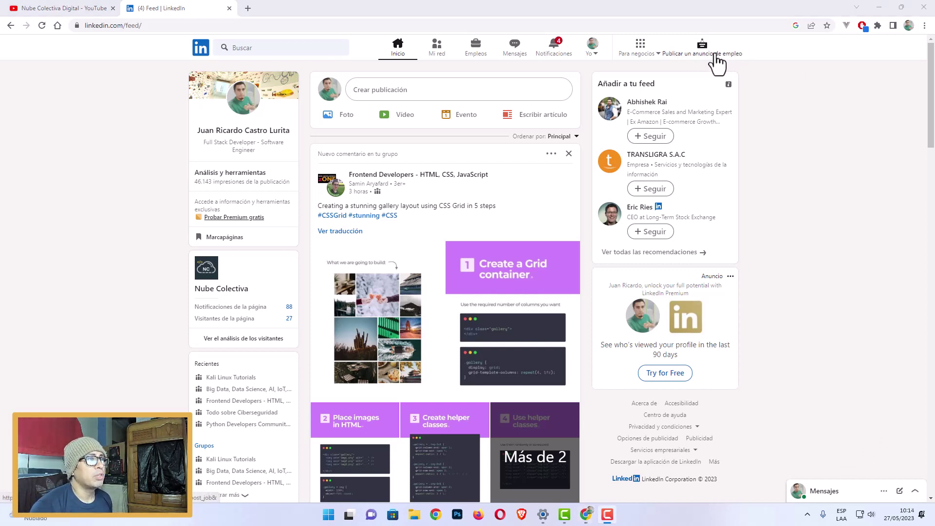
click(594, 52)
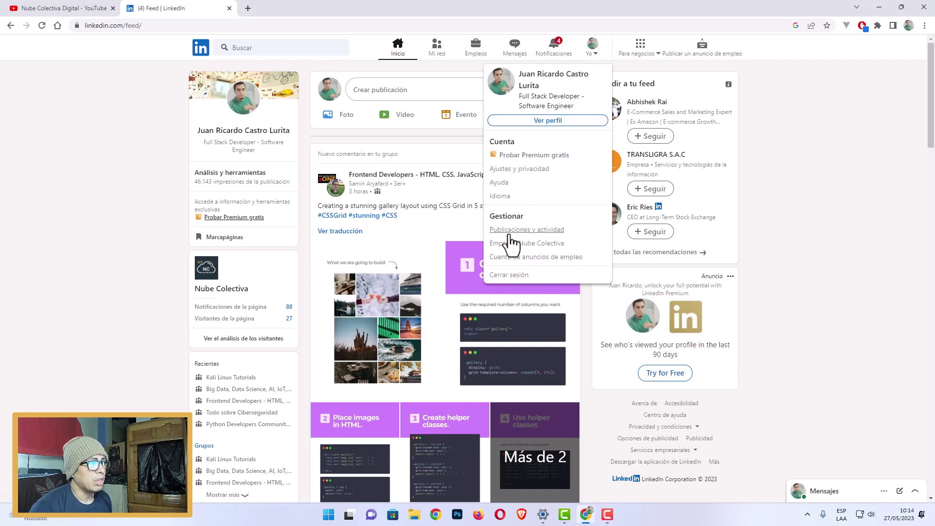
click(559, 257)
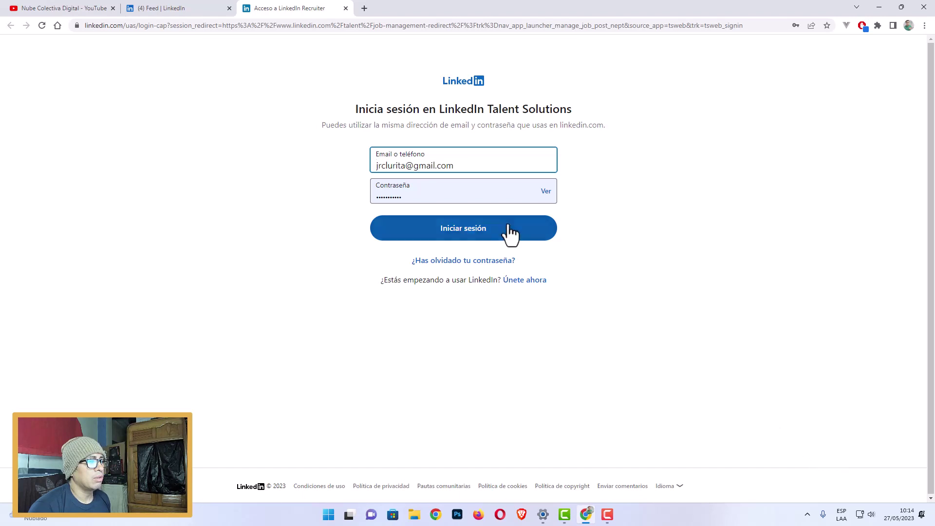
Sign in to Talent Solutions, dismiss Chrome's password warning, and approve access in the LinkedIn app.
click(456, 232)
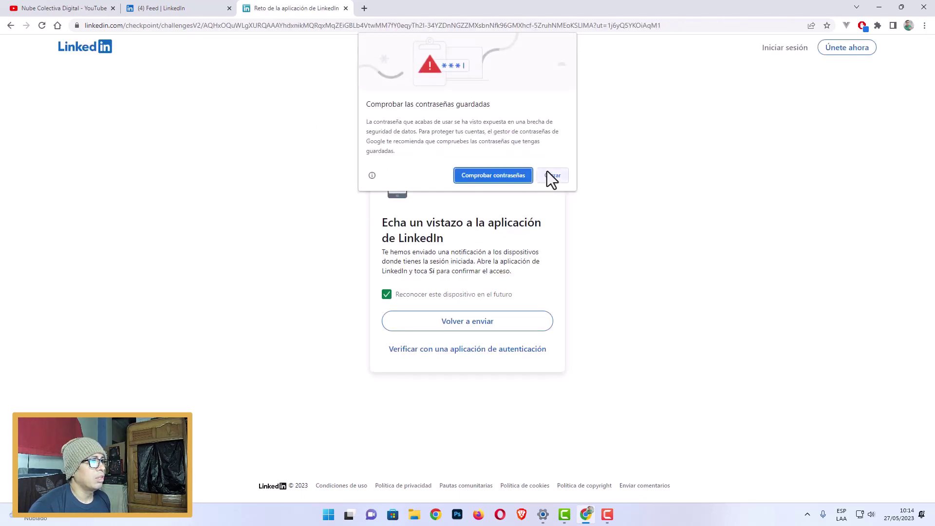
click(547, 171)
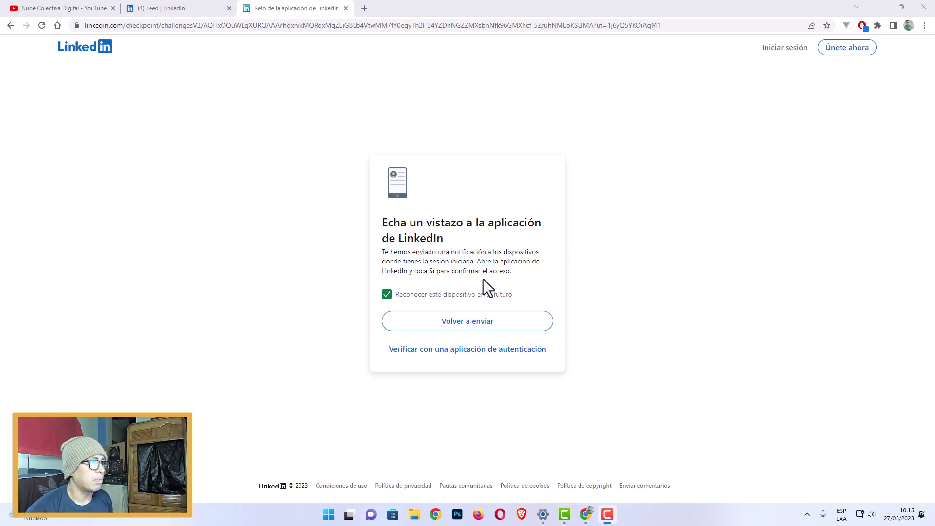
drag(423, 268, 506, 271)
click(560, 269)
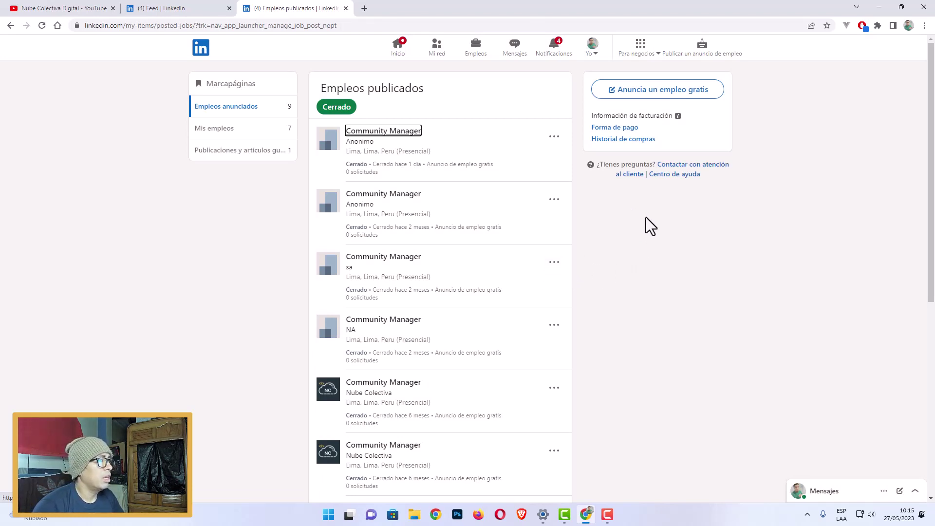
Review the closed Community Manager posts and their options, then choose 'Anuncia un empleo gratis'.
click(596, 53)
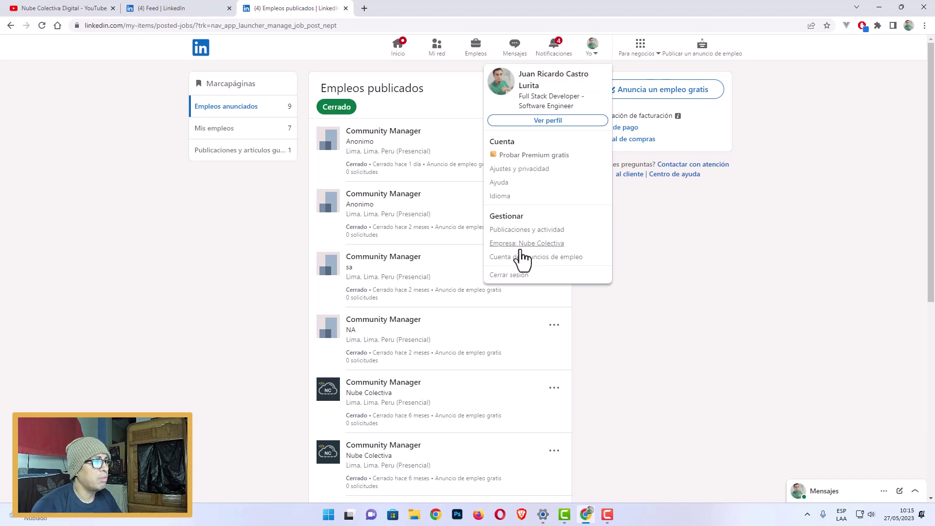
click(661, 258)
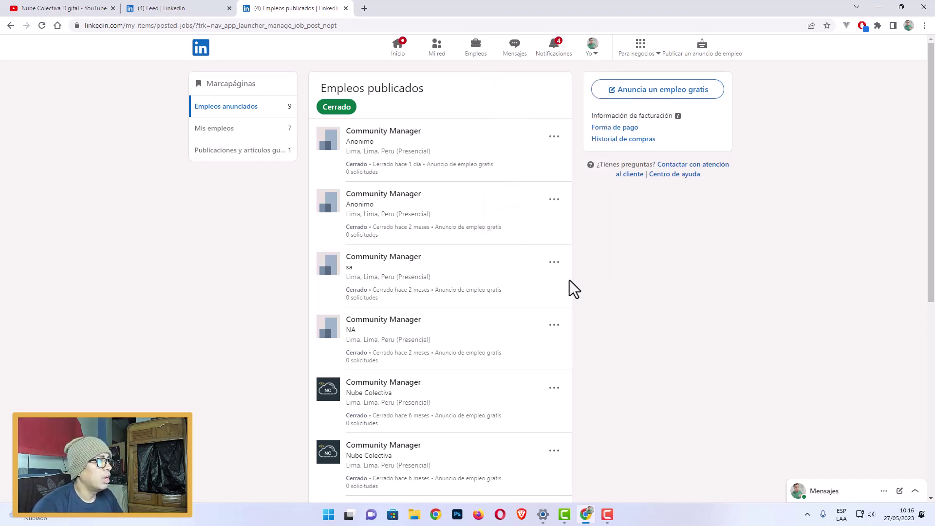
scroll(647, 297, down, 3)
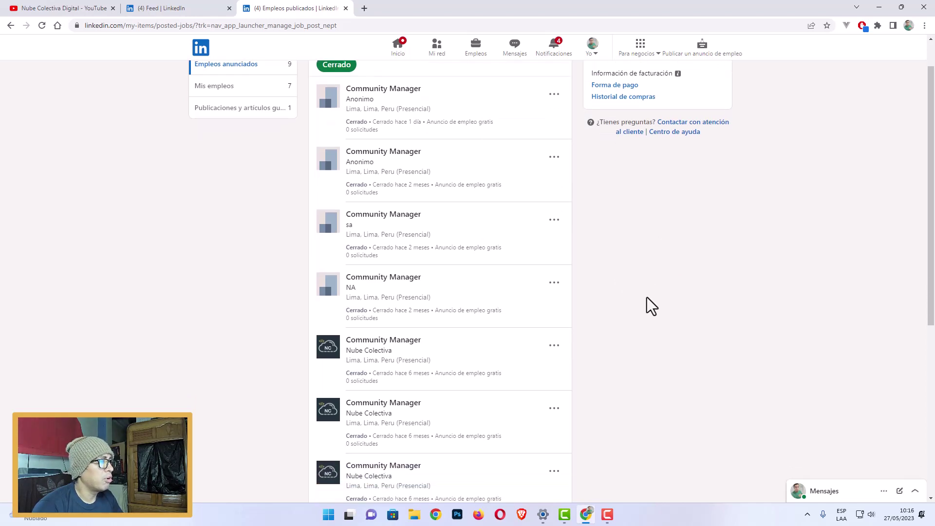
scroll(633, 313, up, 3)
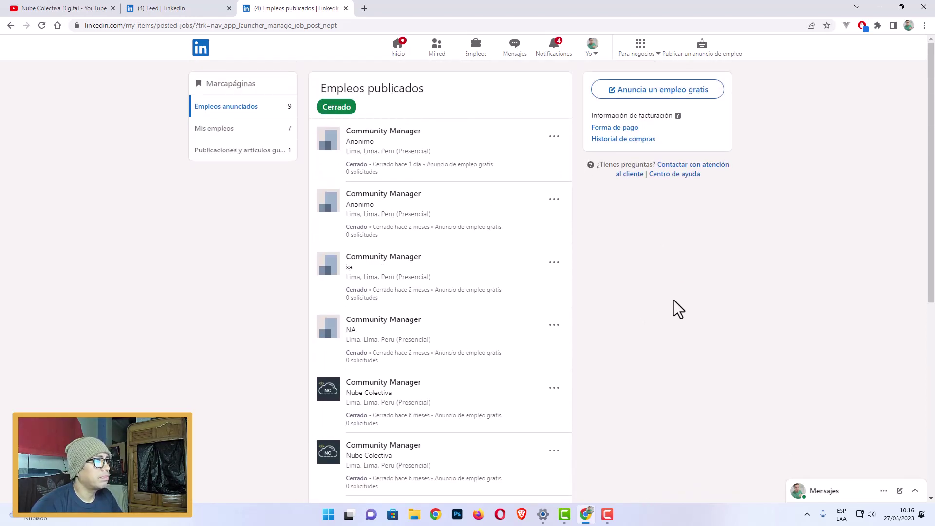
click(555, 139)
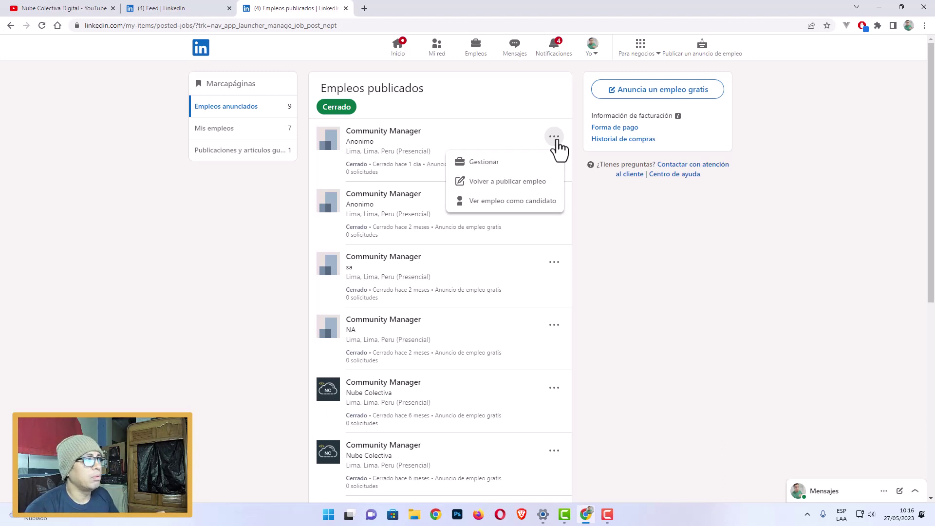
click(633, 237)
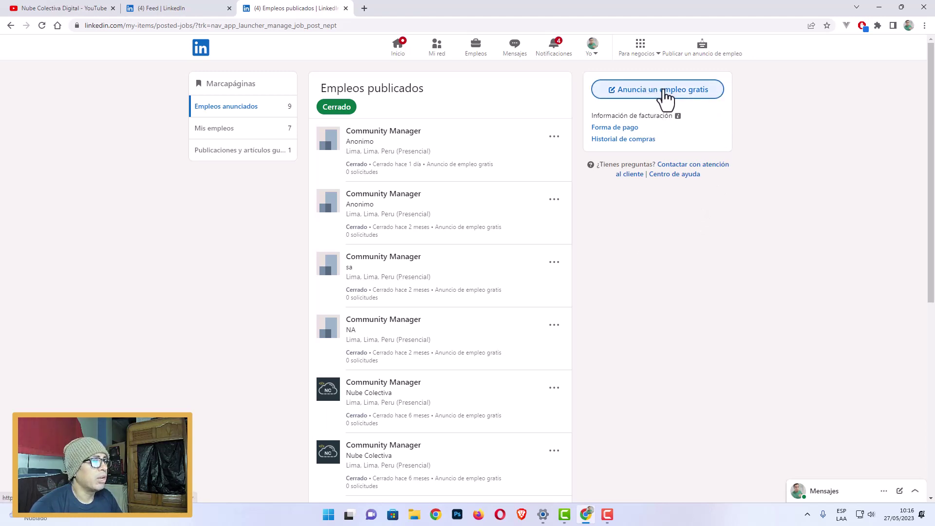
scroll(613, 282, down, 5)
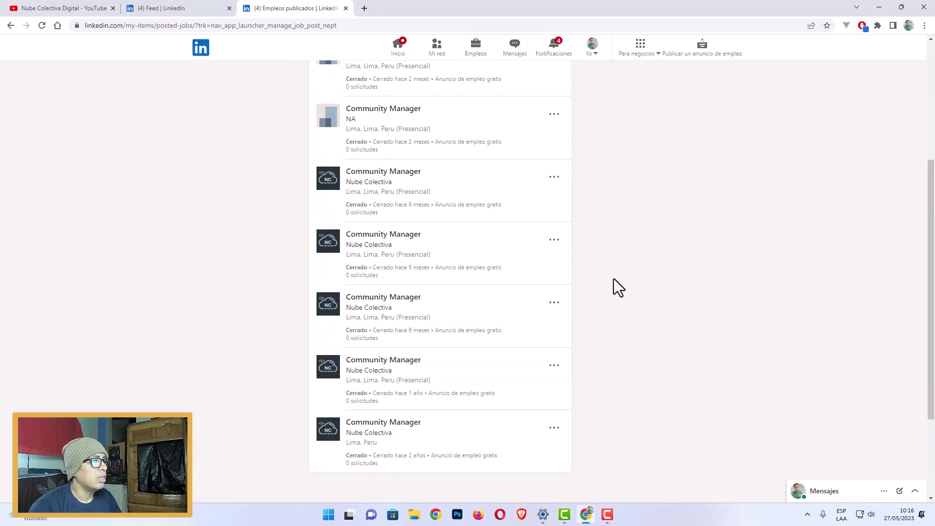
scroll(614, 282, up, 5)
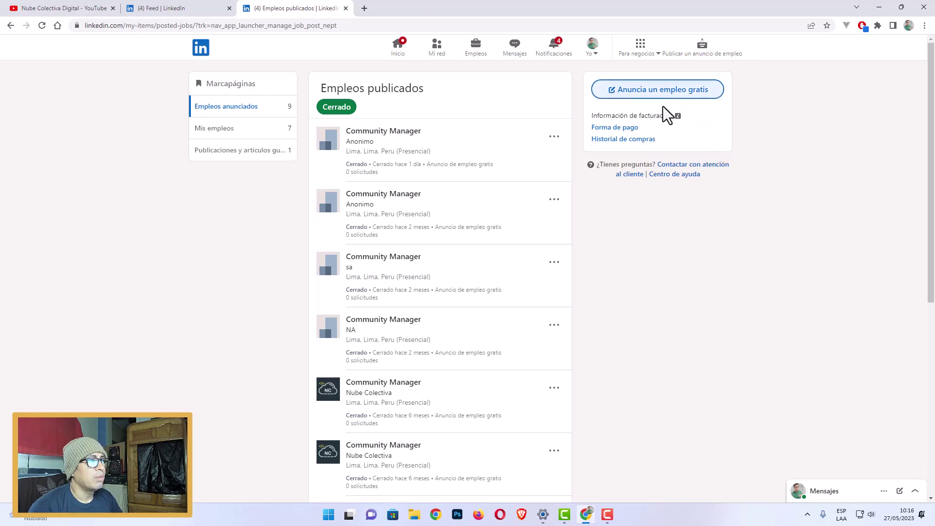
click(681, 100)
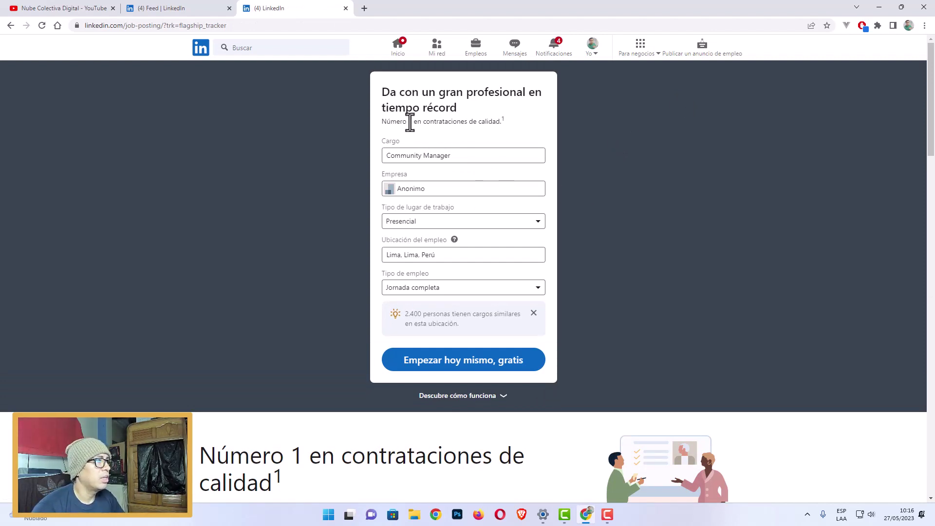
Replace the Community Manager job title with Diseñador gráfico.
drag(381, 93, 480, 122)
click(470, 156)
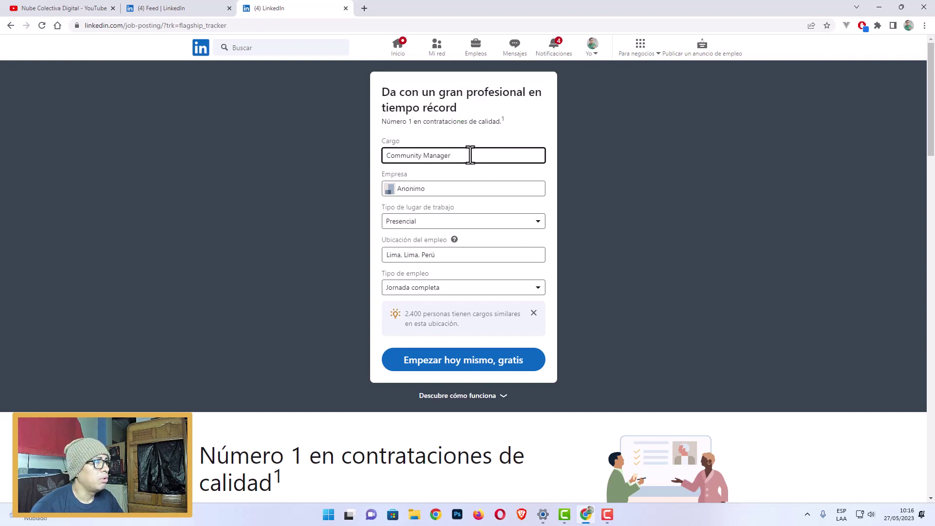
drag(473, 155, 373, 162)
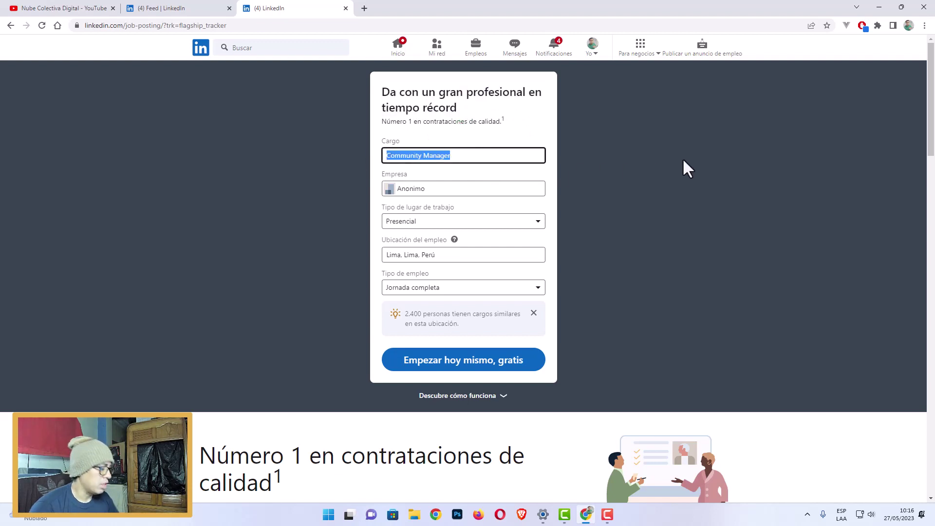
text(Diseñ)
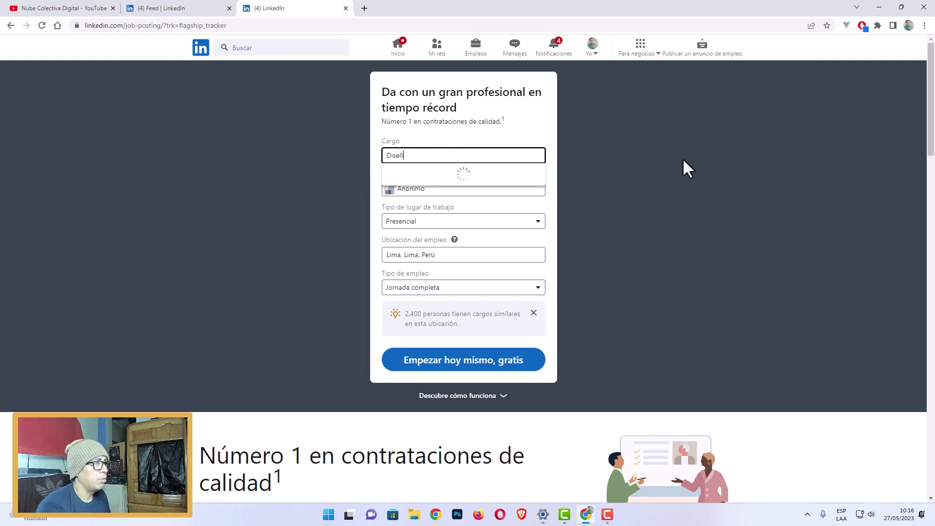
text(ador Gr)
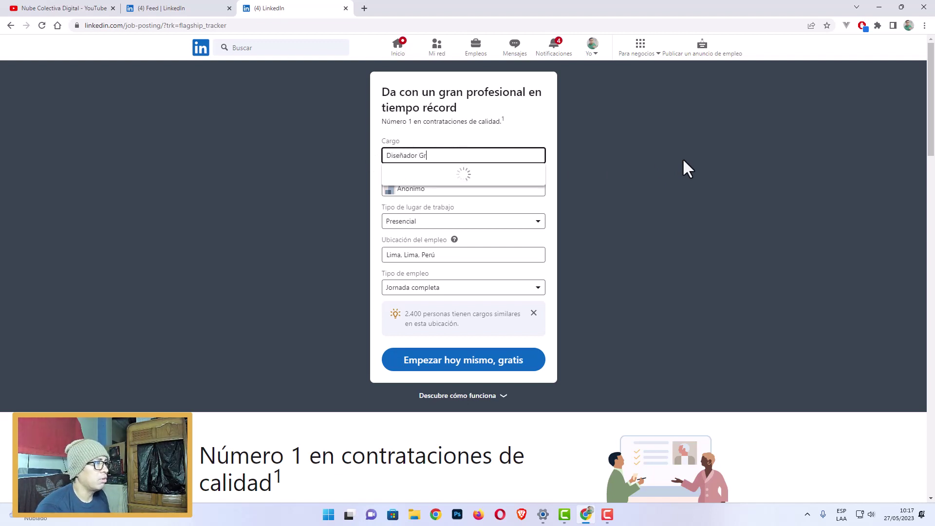
text(áfico)
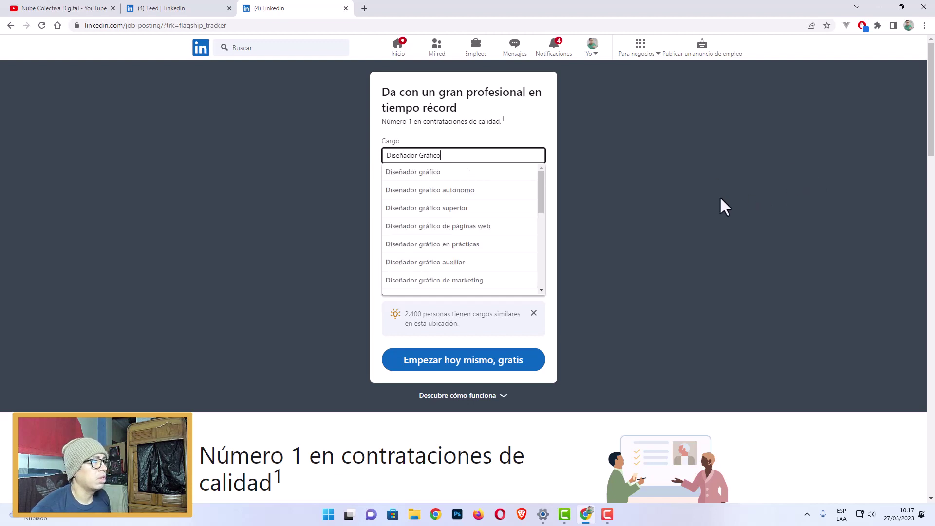
click(422, 174)
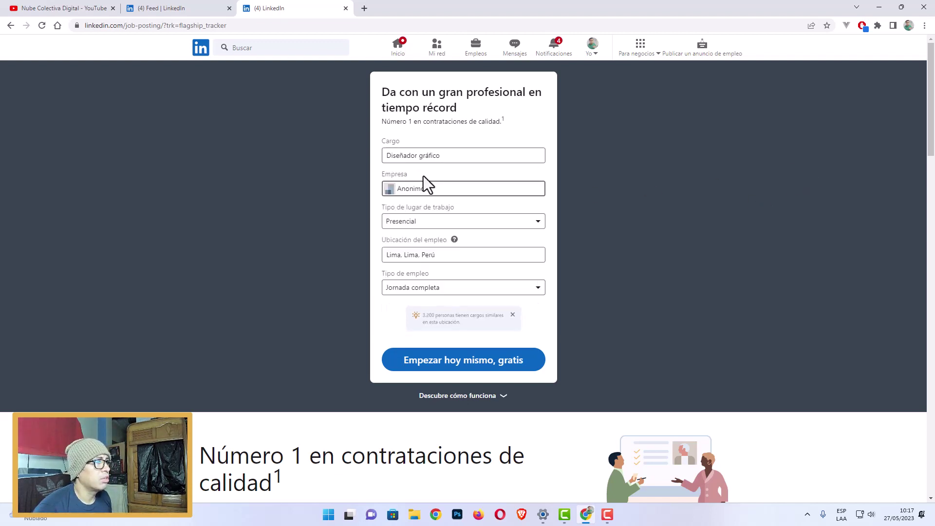
Try Nube Colectiva as the company, then switch it to Cliente Anonimo trimmed to Anonimo.
click(428, 188)
drag(444, 188, 364, 190)
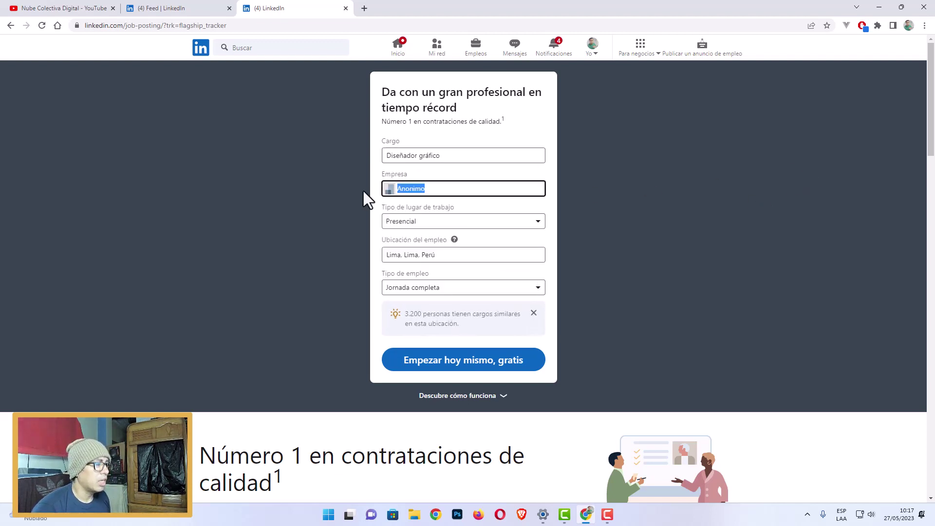
key(BackSpace)
text(Nu)
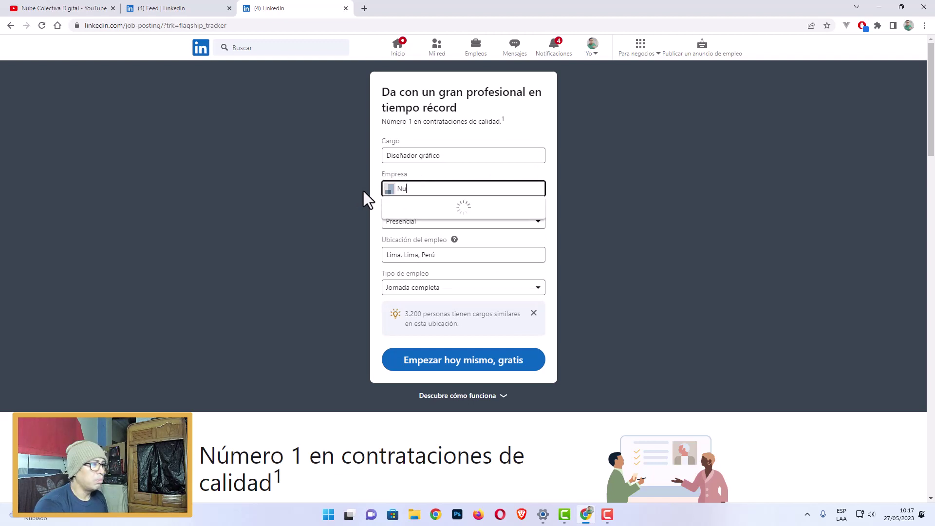
text(be C)
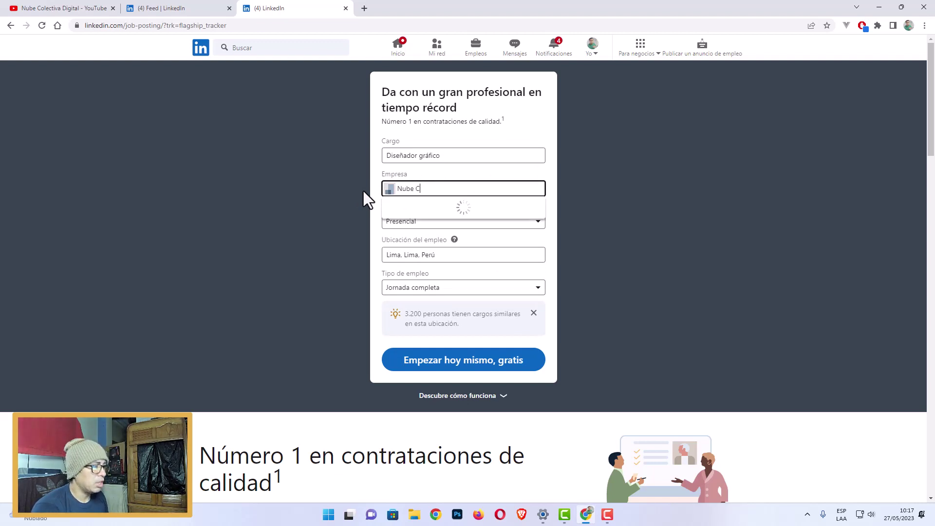
text(olectiva)
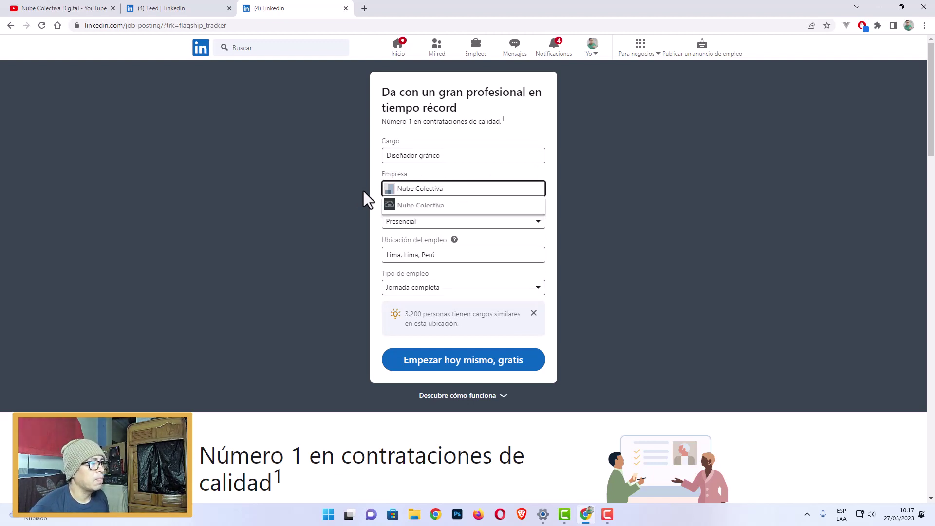
click(485, 206)
drag(449, 194, 312, 180)
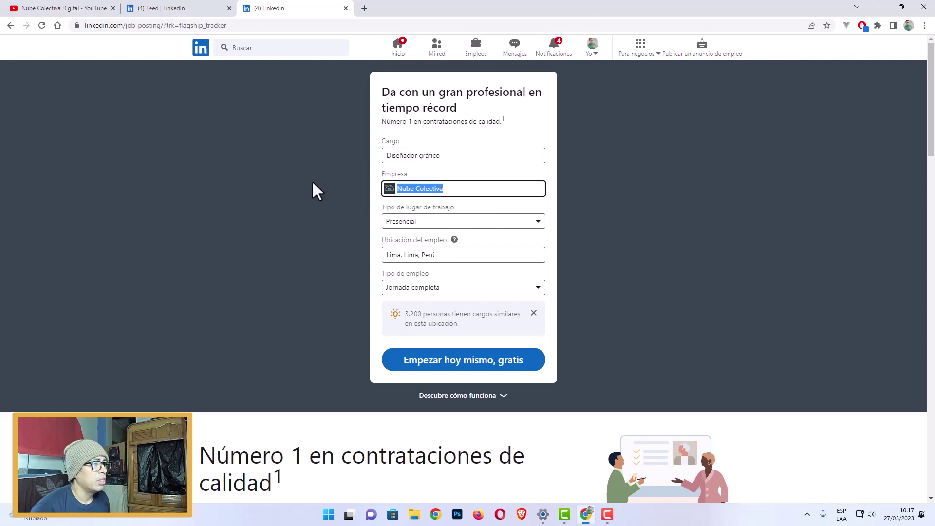
text(Anon)
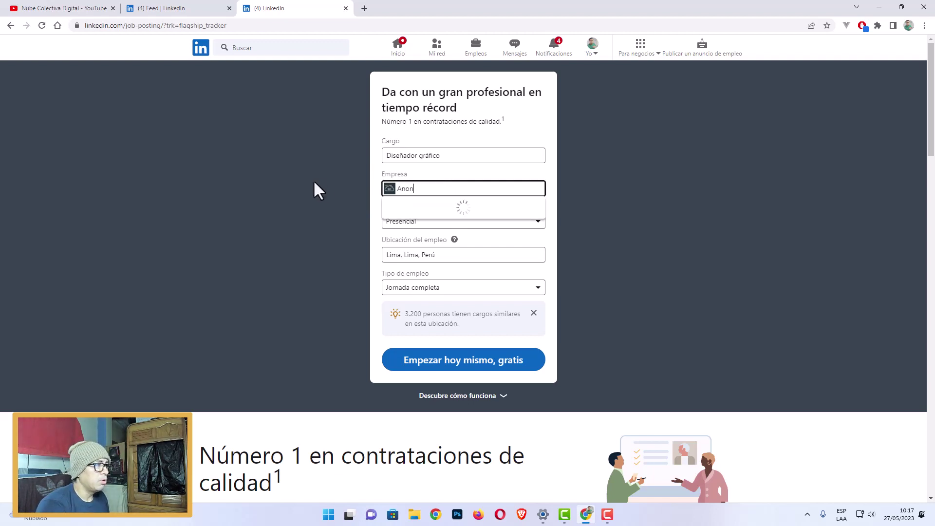
text(imo)
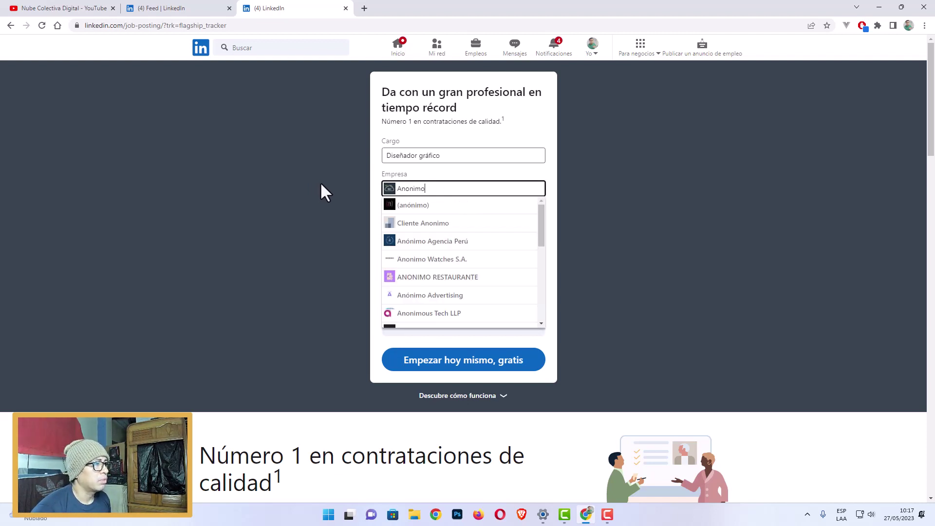
click(440, 226)
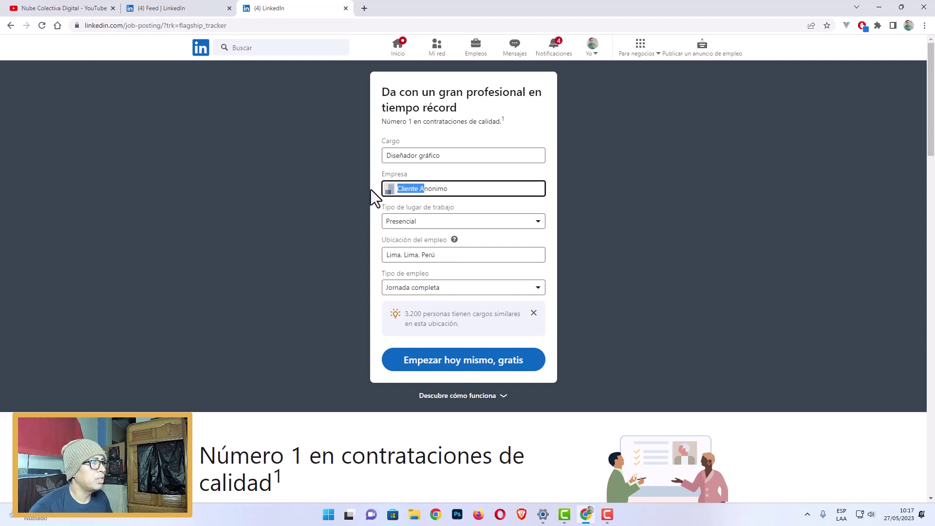
click(418, 188)
drag(419, 188, 398, 189)
key(BackSpace)
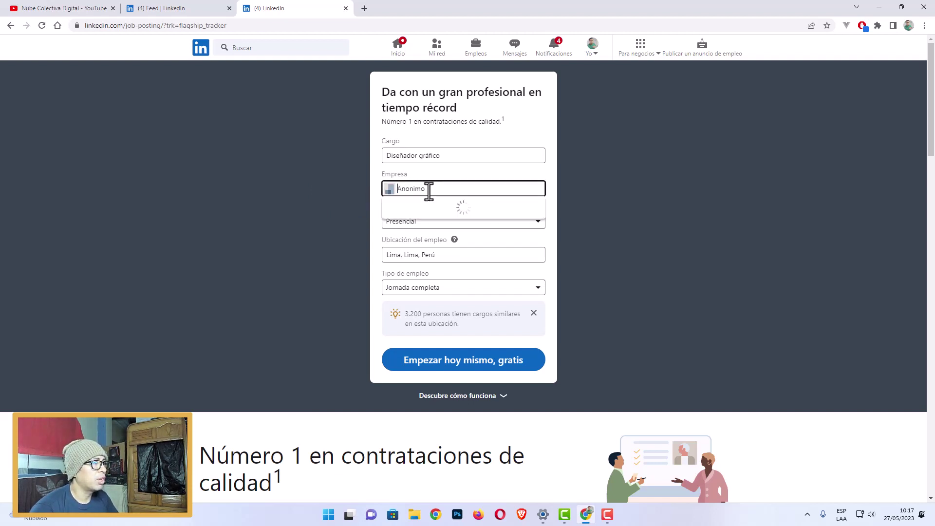
click(589, 210)
Set the company back to Nube Colectiva.
click(467, 225)
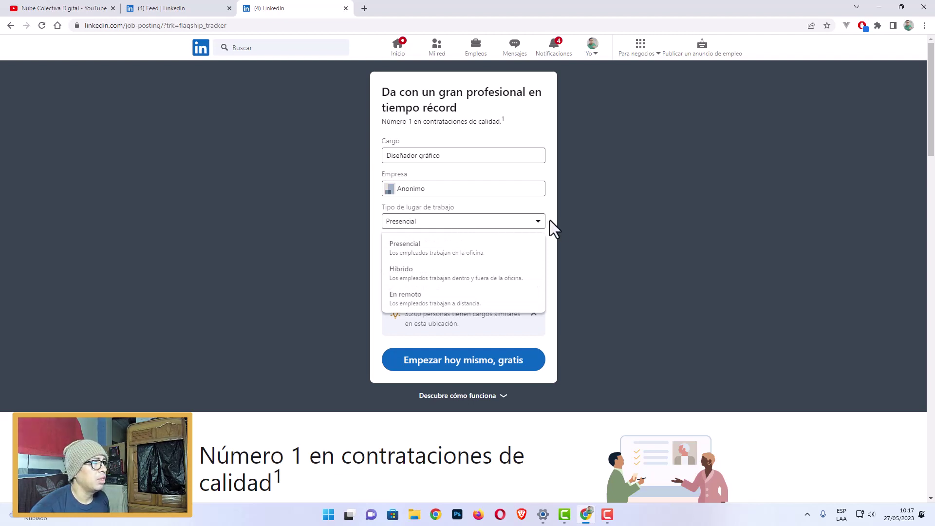
click(425, 189)
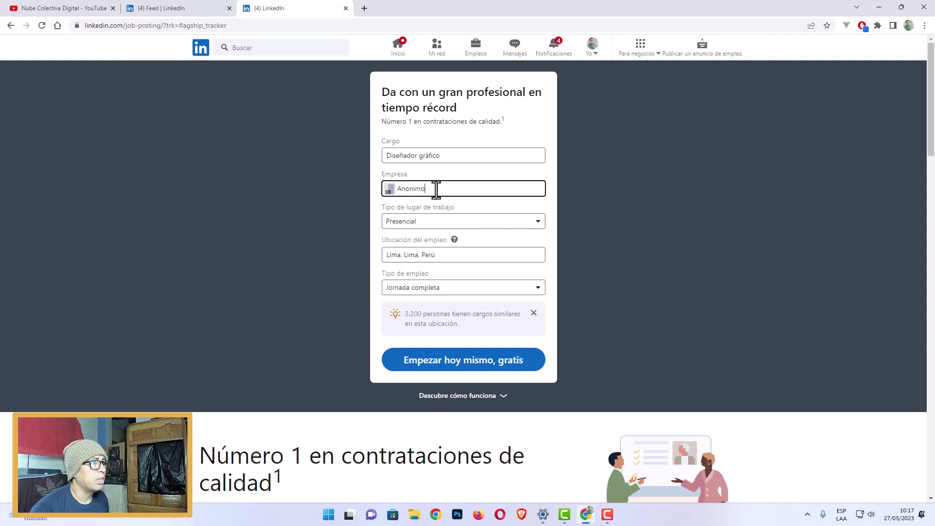
drag(434, 190, 398, 189)
text(Nube)
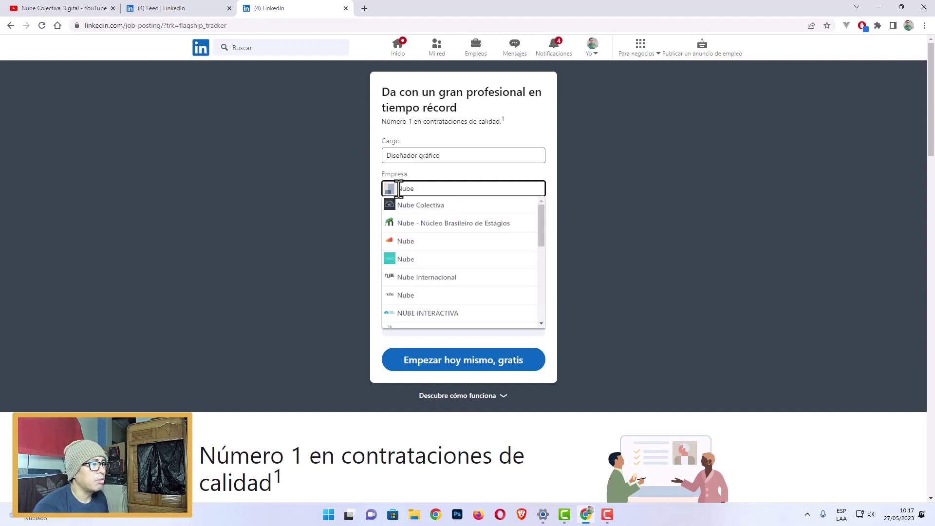
text( Cole)
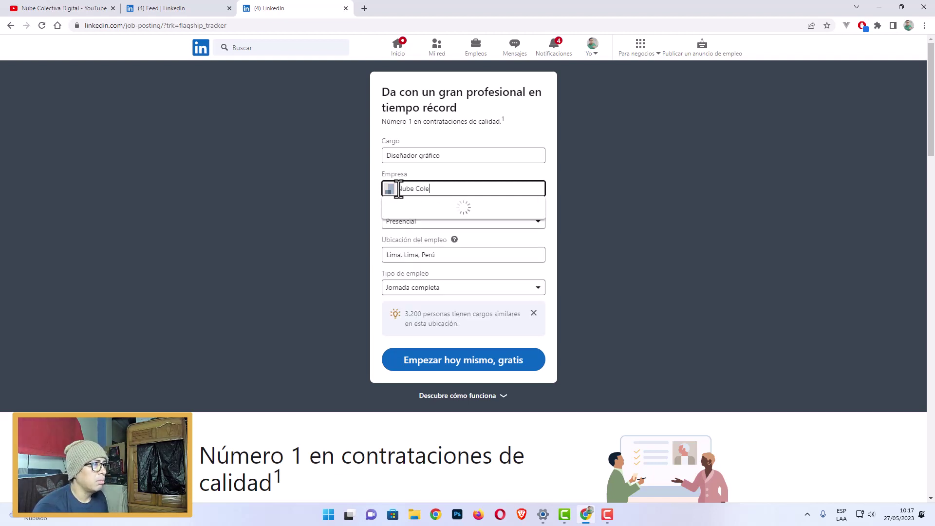
text(ctiva)
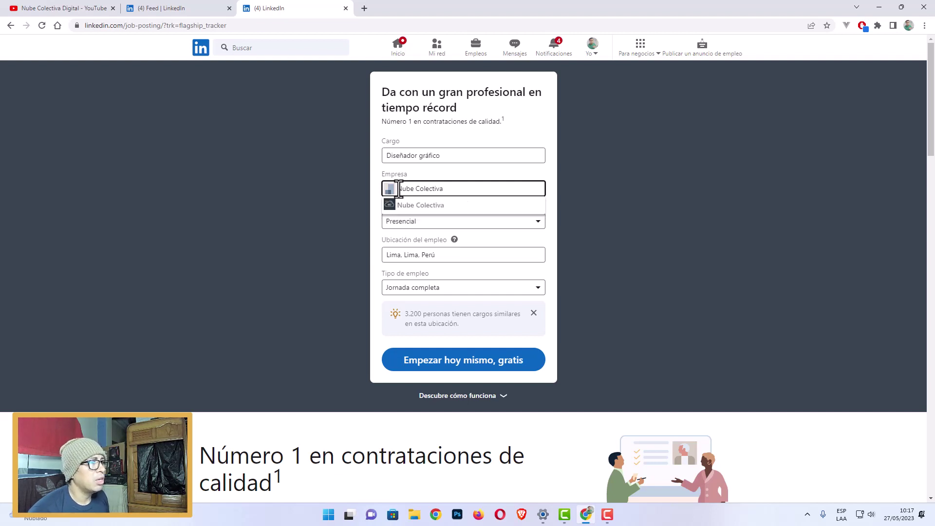
click(389, 206)
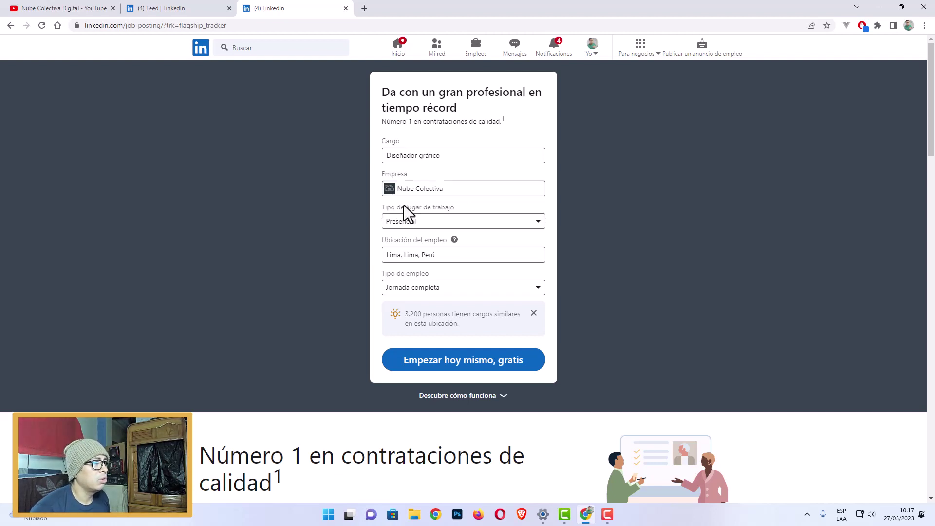
Keep Presencial, set location to Lima, Lima, Perú, and keep Jornada completa.
click(487, 225)
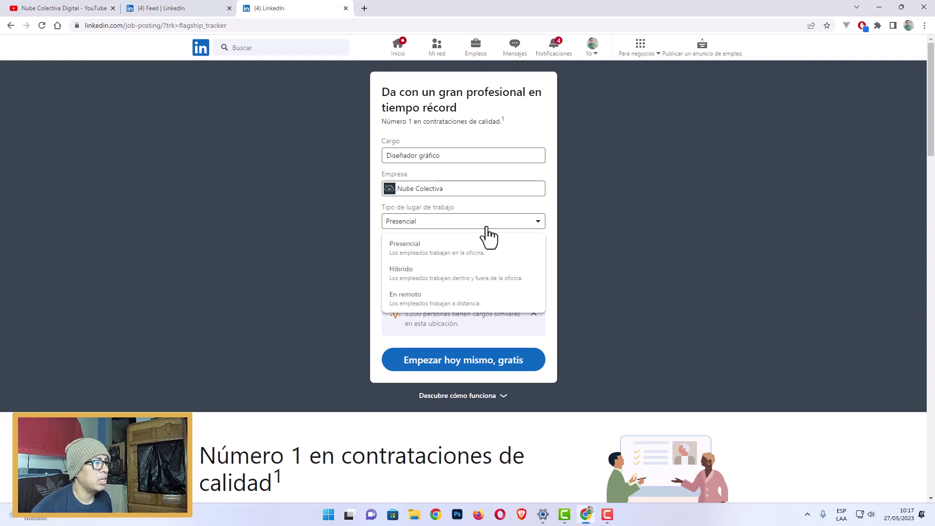
click(438, 246)
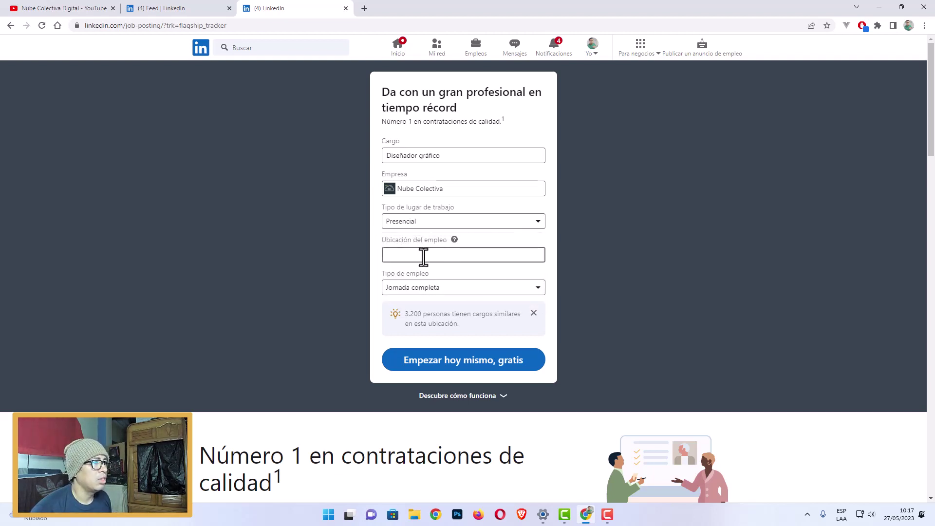
click(423, 255)
text(Lima)
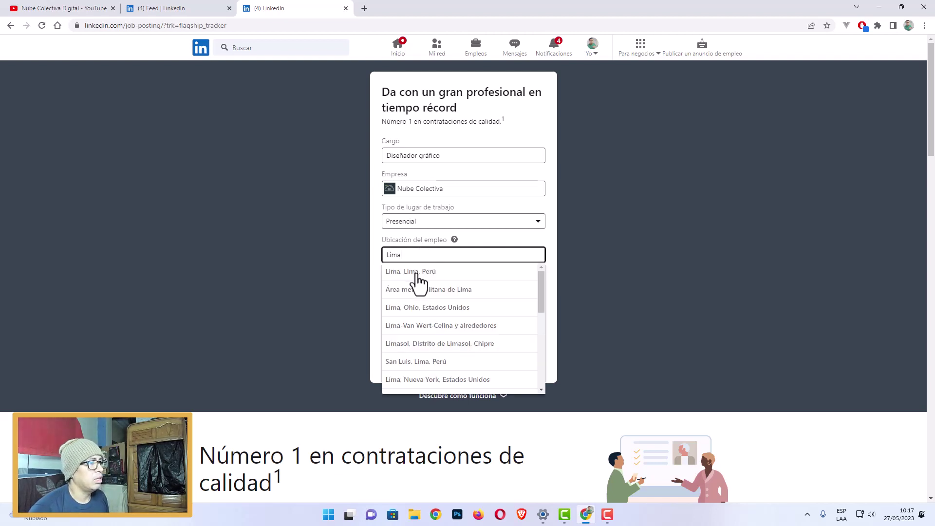
click(416, 273)
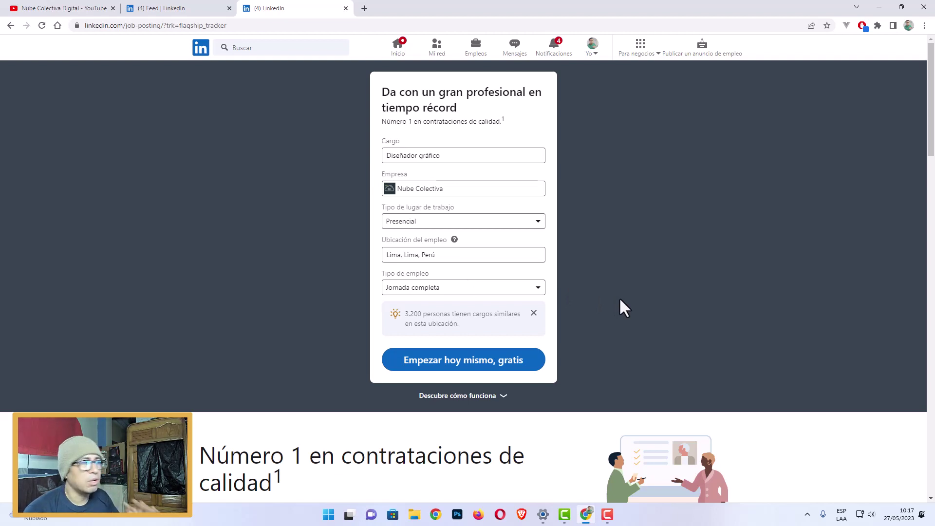
click(537, 292)
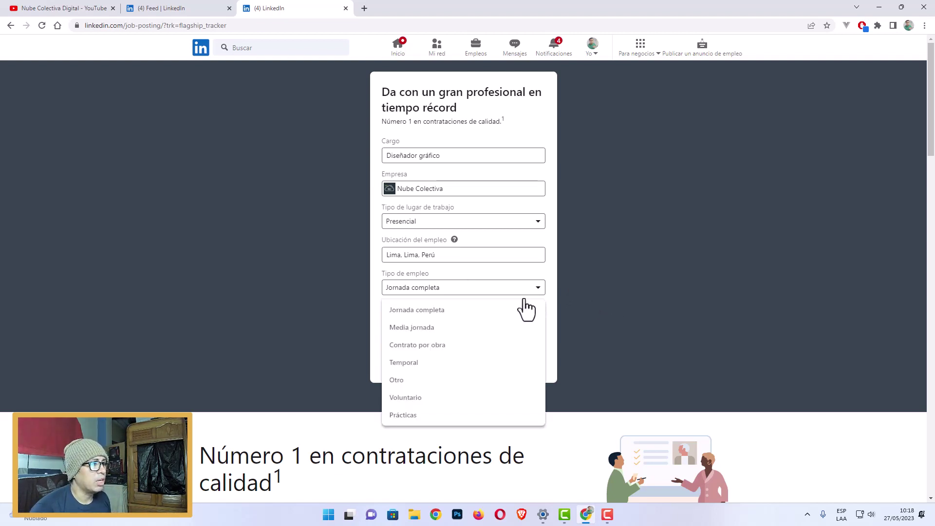
click(433, 312)
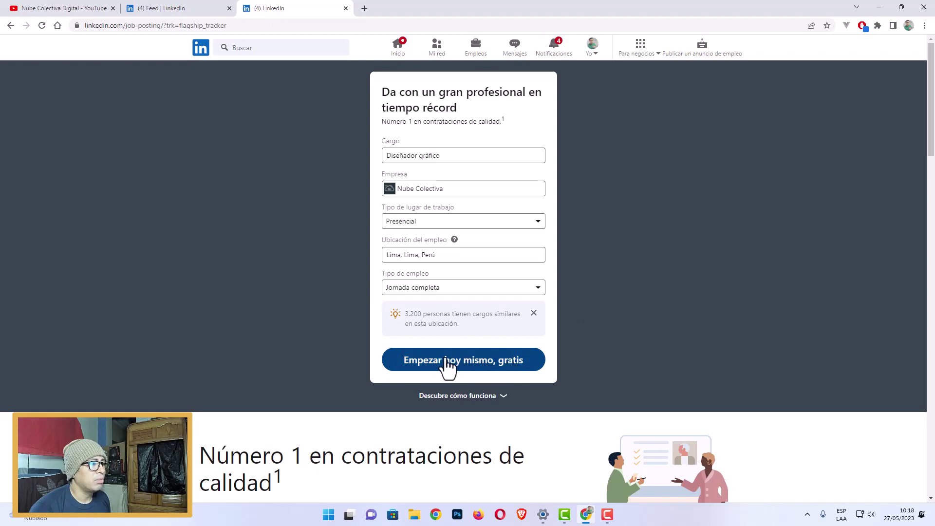
scroll(551, 365, down, 9)
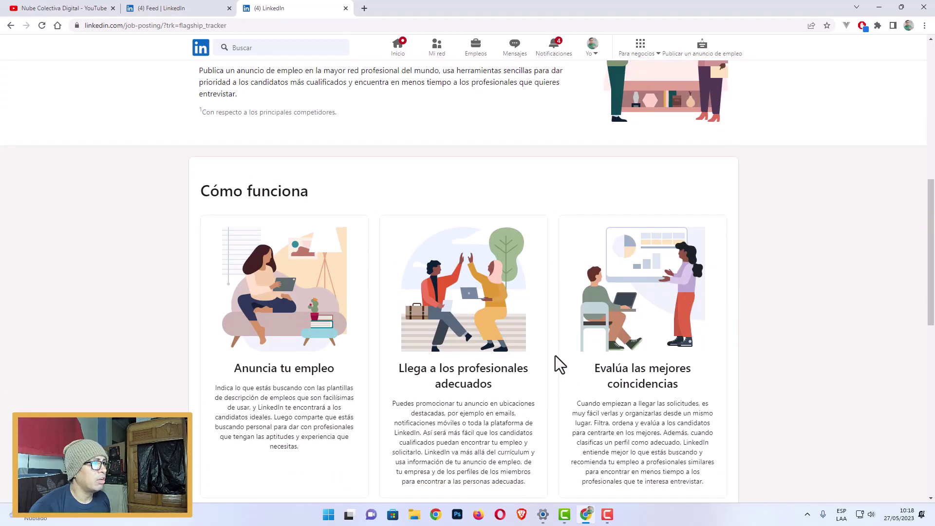
scroll(917, 271, up, 6)
scroll(917, 270, down, 10)
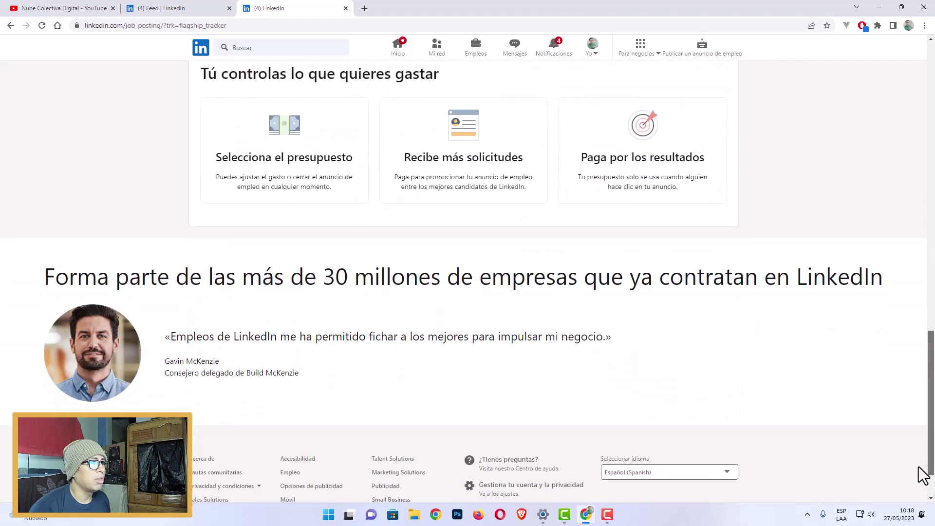
scroll(922, 487, up, 10)
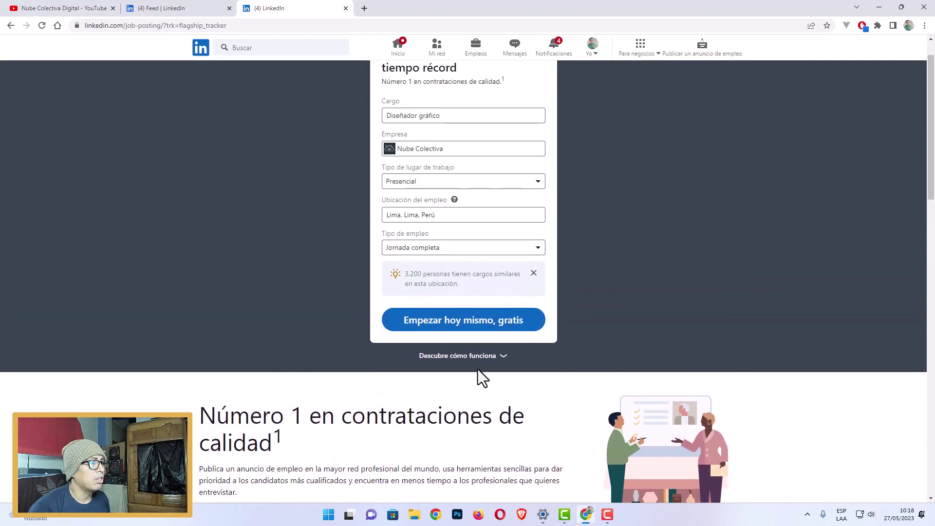
click(493, 362)
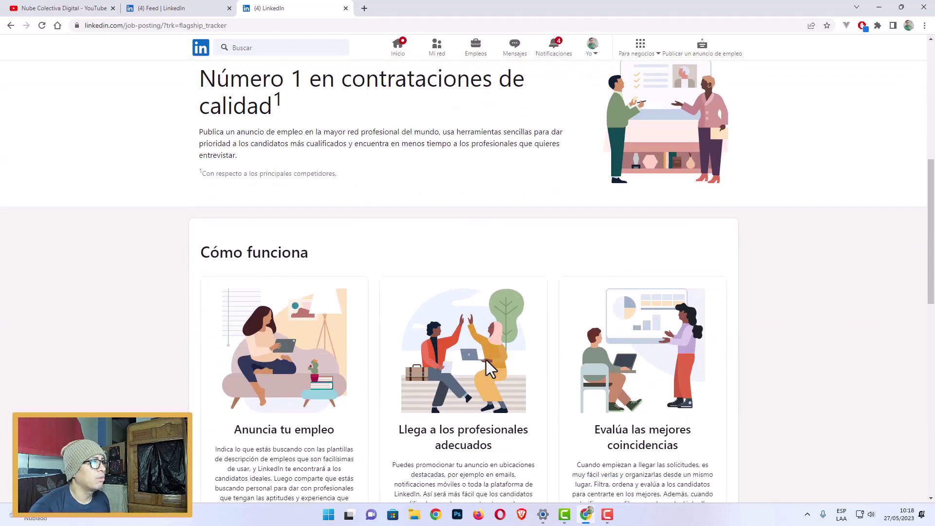
scroll(332, 330, down, 4)
scroll(297, 326, up, 12)
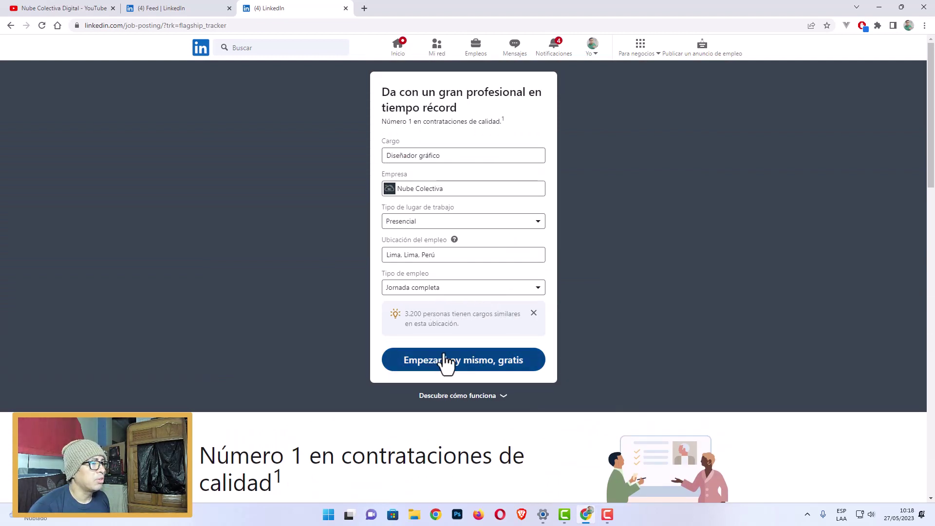
Continue to the description step and delete its English intro paragraph.
click(476, 363)
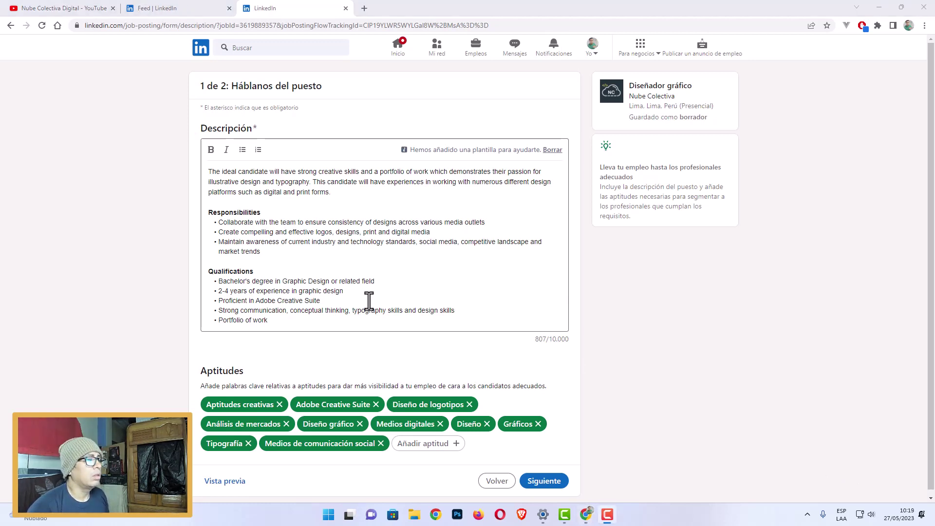
click(299, 232)
drag(340, 193, 189, 171)
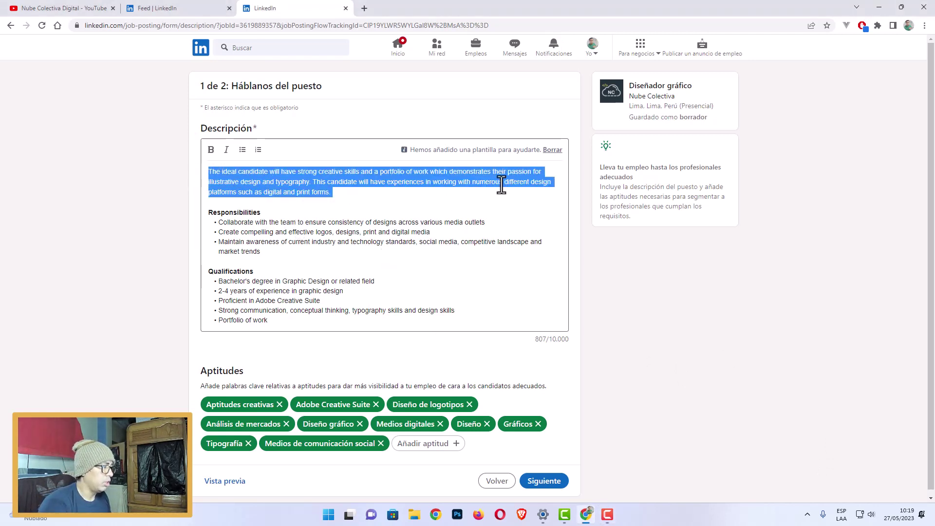
key(BackSpace)
text(L)
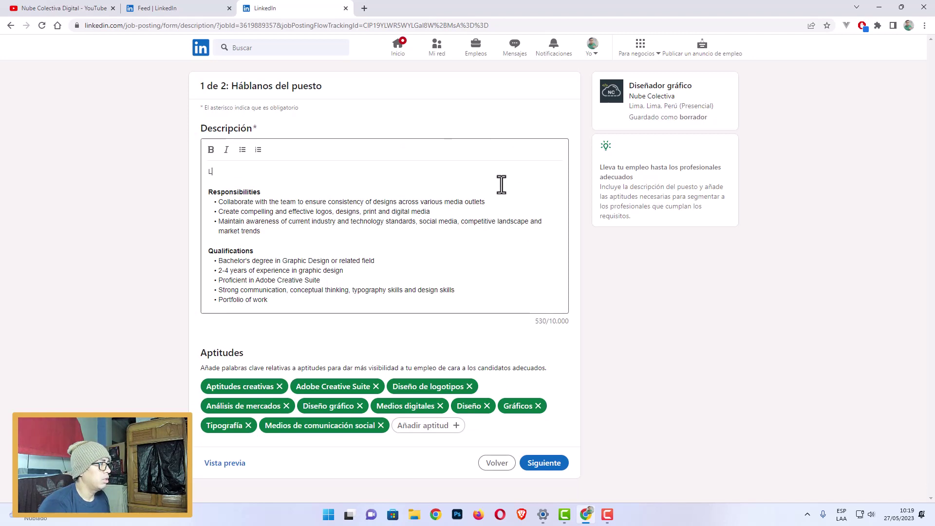
text(a descripció)
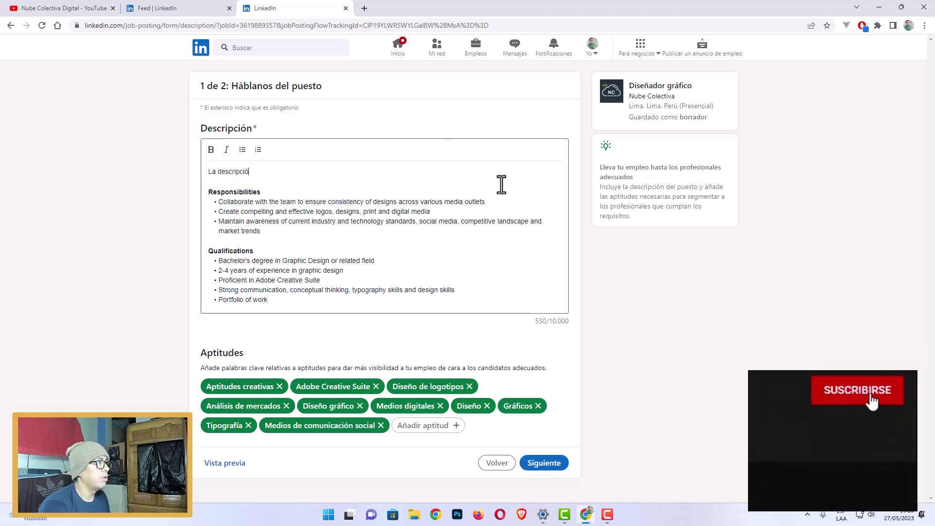
text(n del emple)
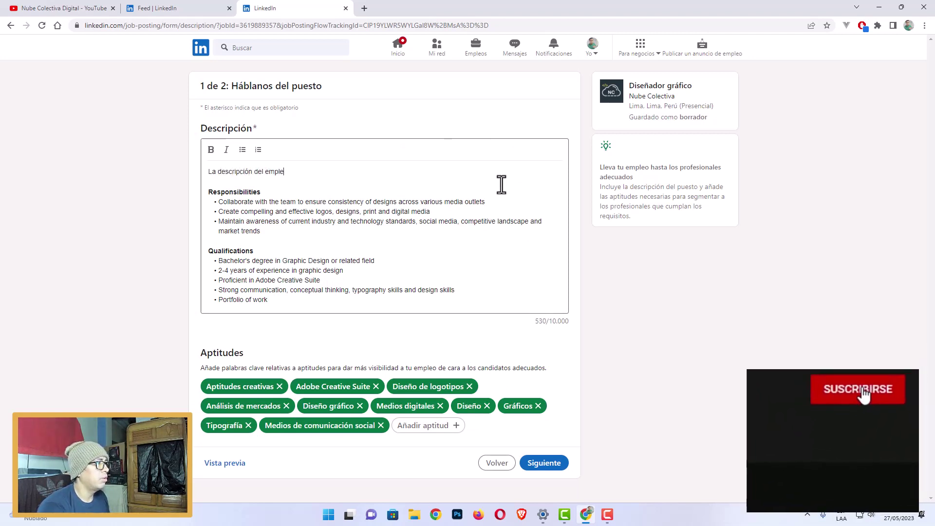
text(o.  Responsibilities •)
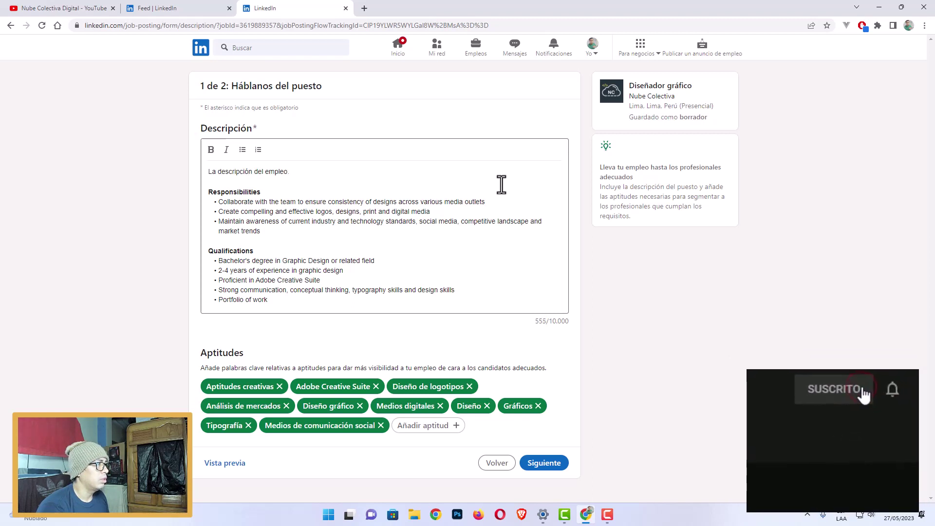
Write the Spanish intro seeking a creative designer who respects the brand's colours and ideology.
key(shift+Home)
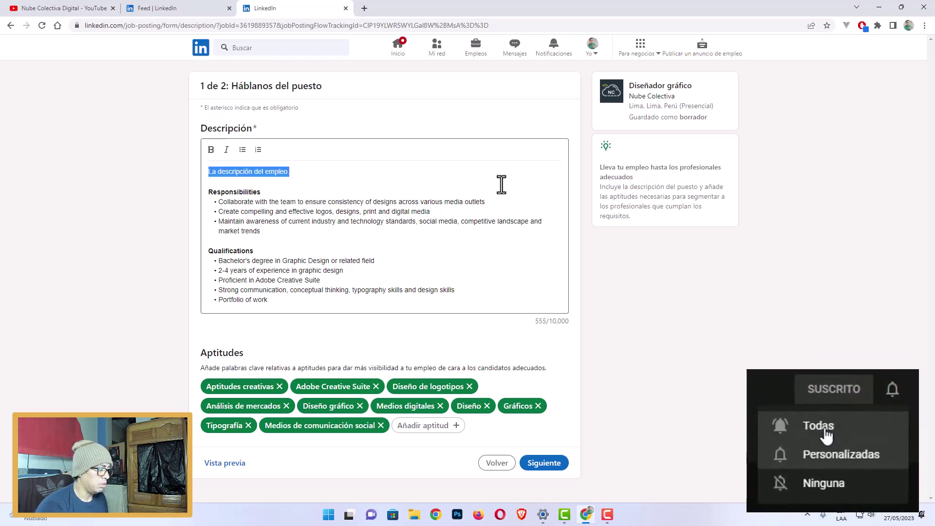
text(Se necesita )
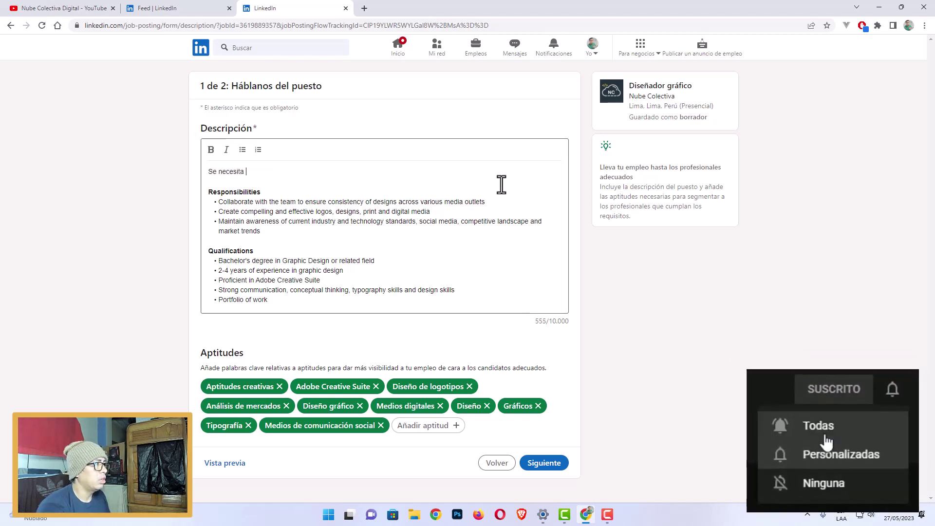
text(una persona con)
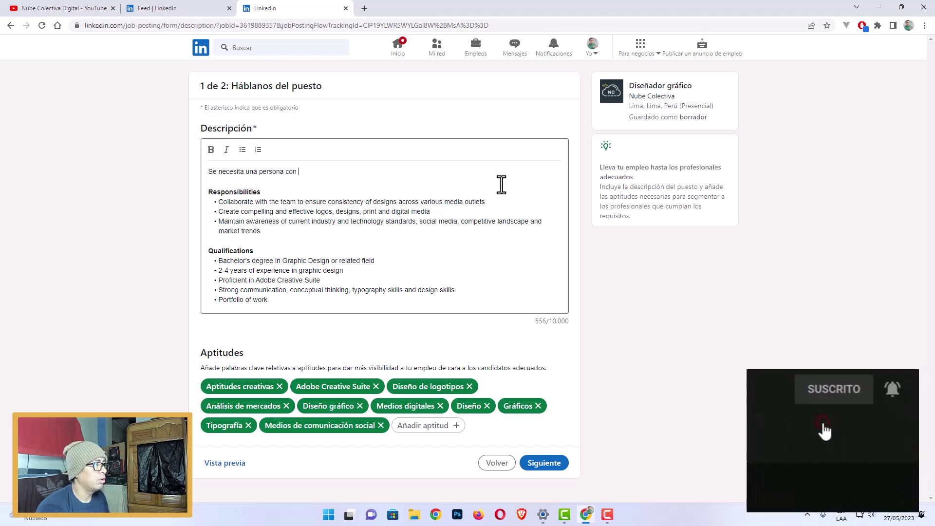
text( creativida)
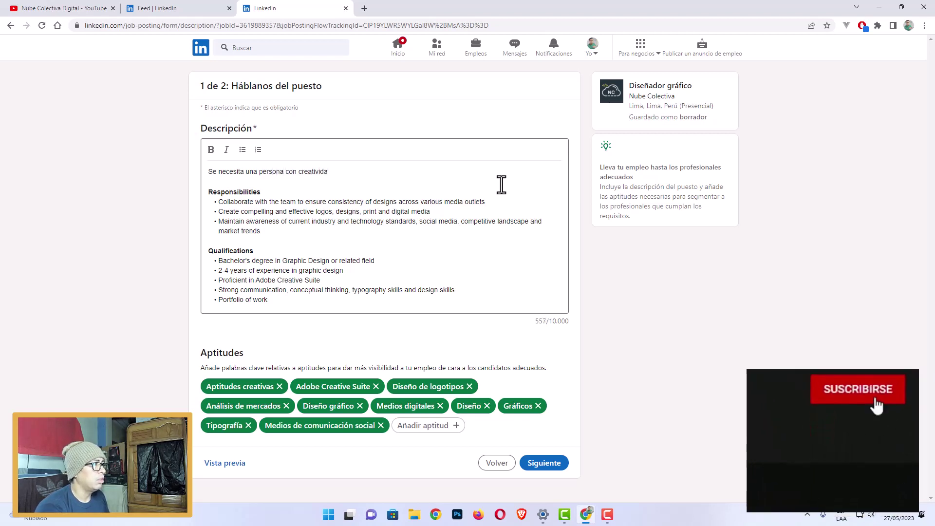
text(d para realiza)
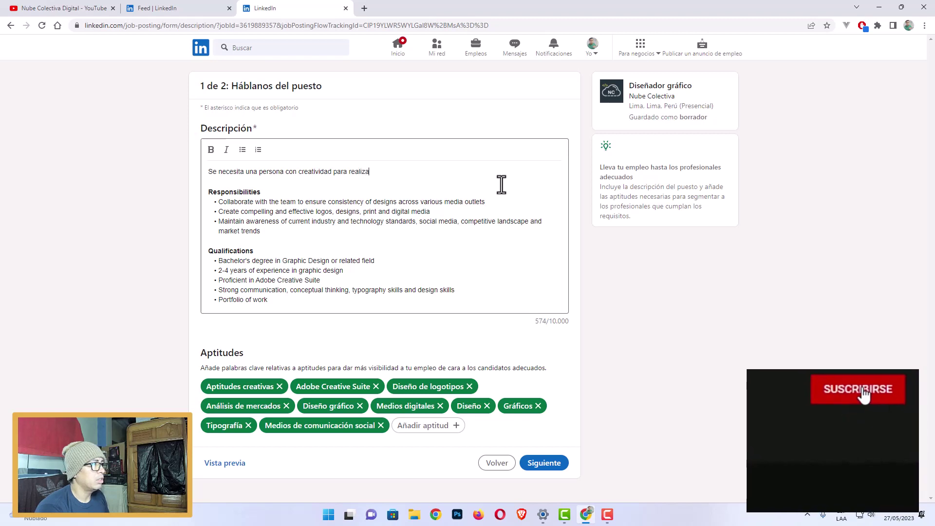
text(r los diseñoa)
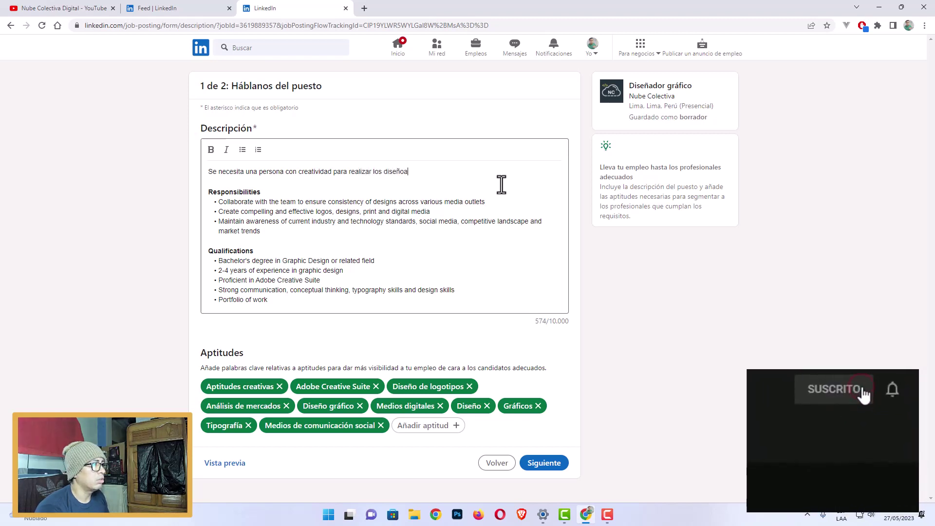
key(BackSpace)
text(s de la )
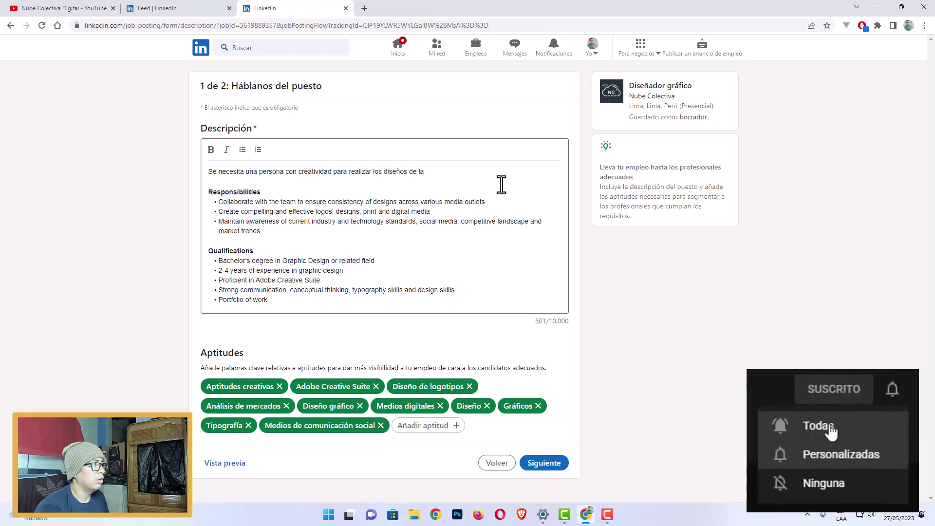
text(empresa)
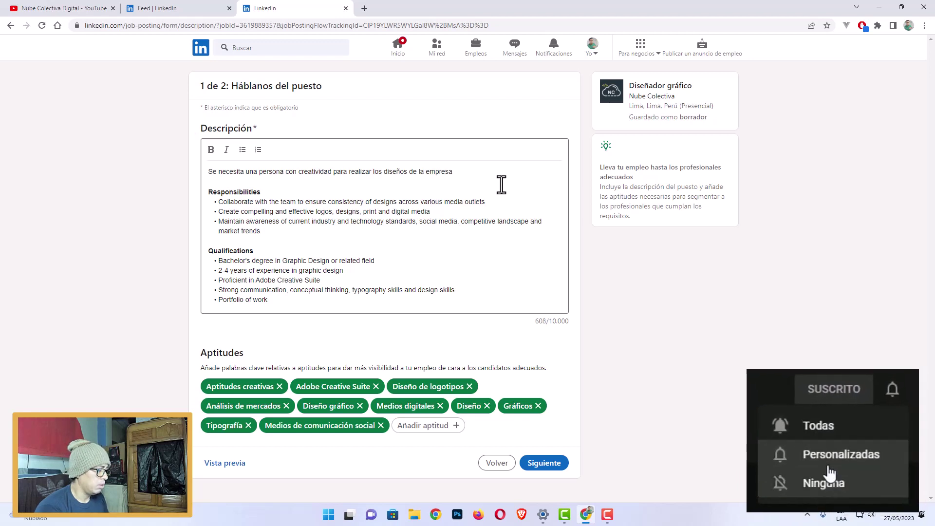
text(, manteniendo)
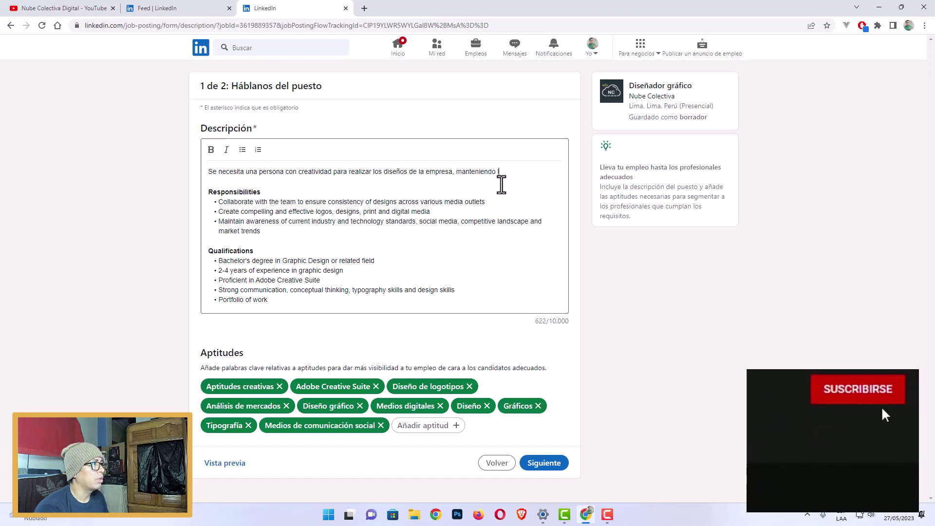
text( los colores )
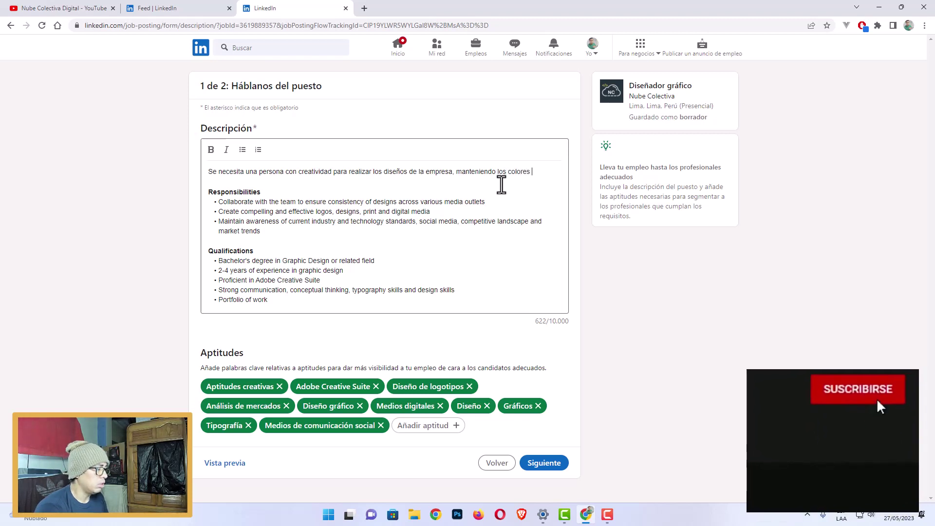
text(y)
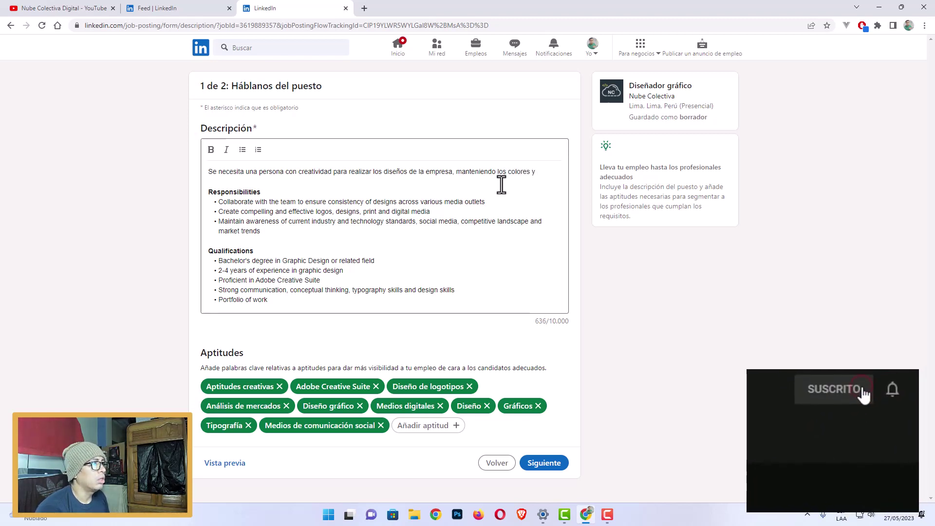
text(la idea)
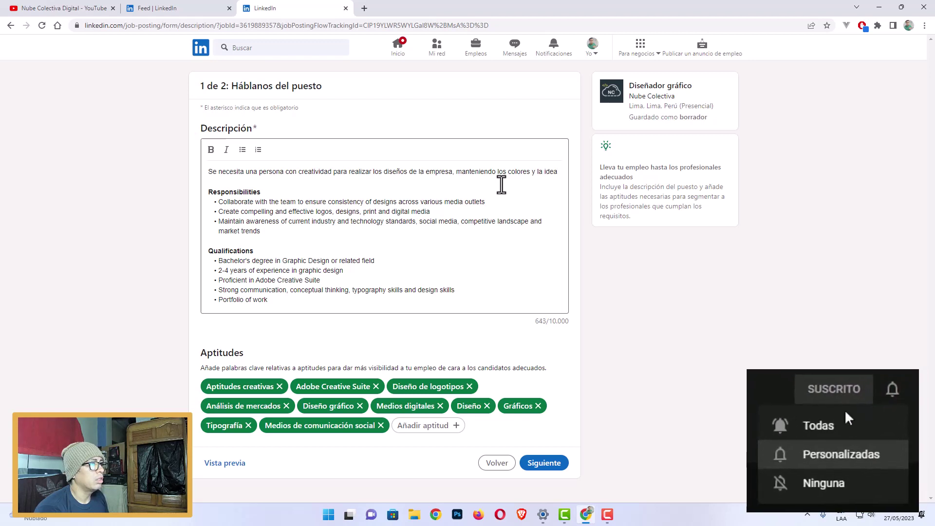
key(BackSpace)
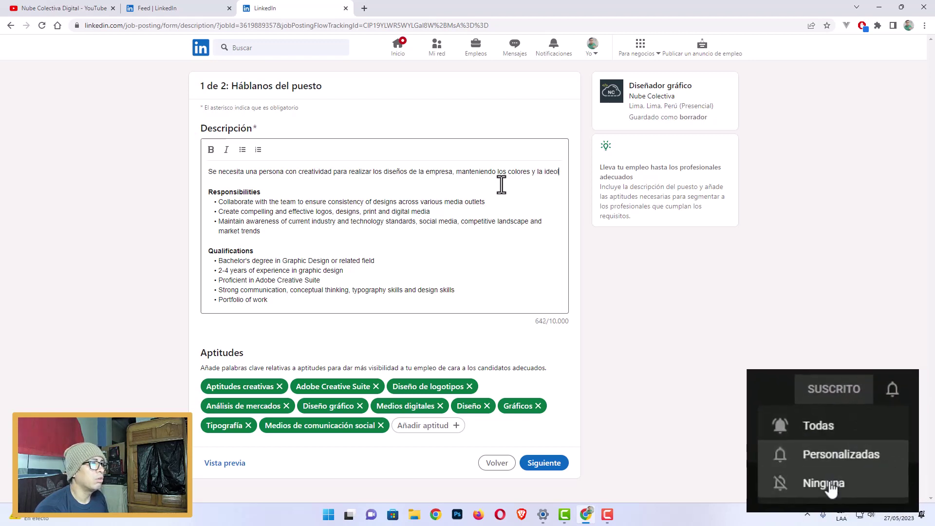
text(ología d)
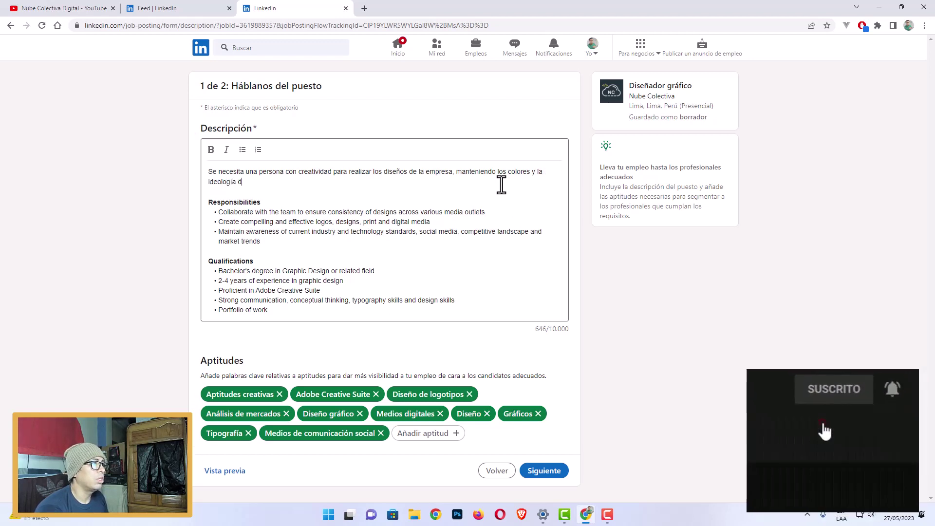
text(e la marca.)
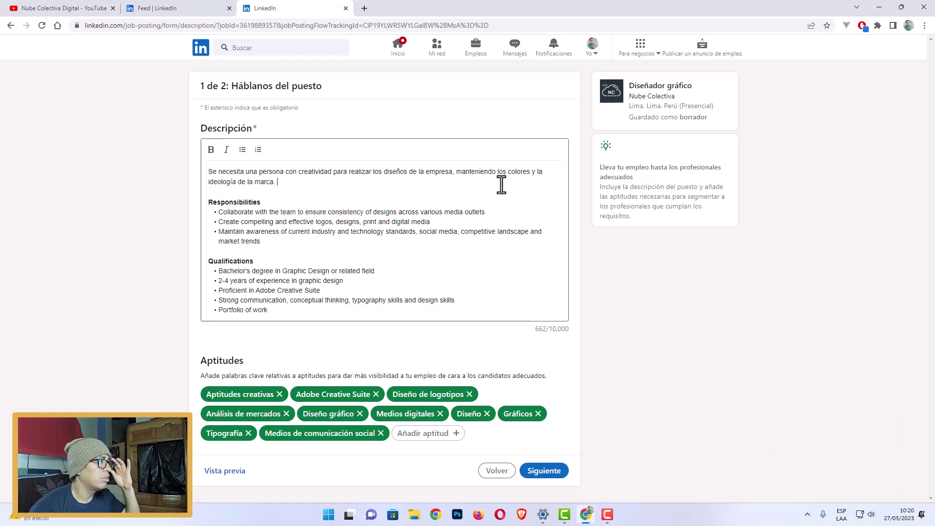
Rewrite the first two bullets as 'Diseñar Banners' and 'Diseñar cajas de productos'.
triple_click(479, 210)
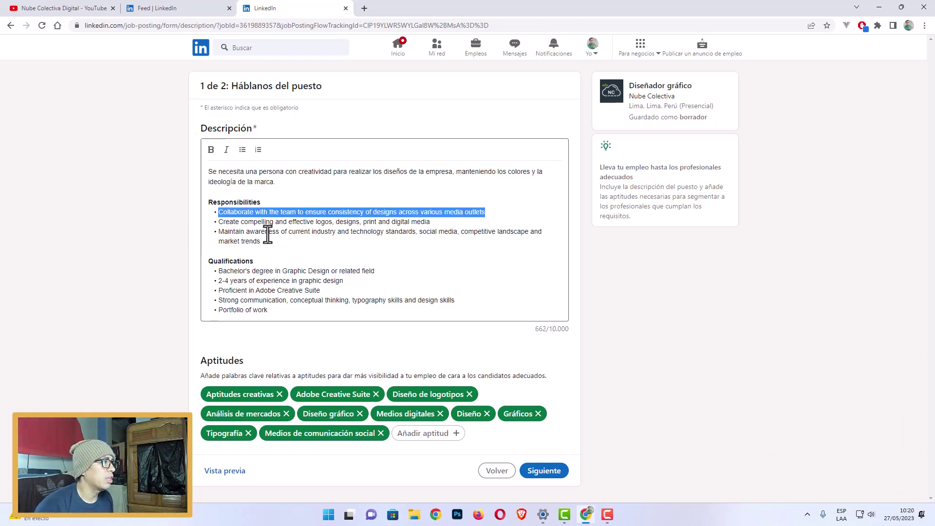
click(258, 221)
drag(219, 212, 487, 214)
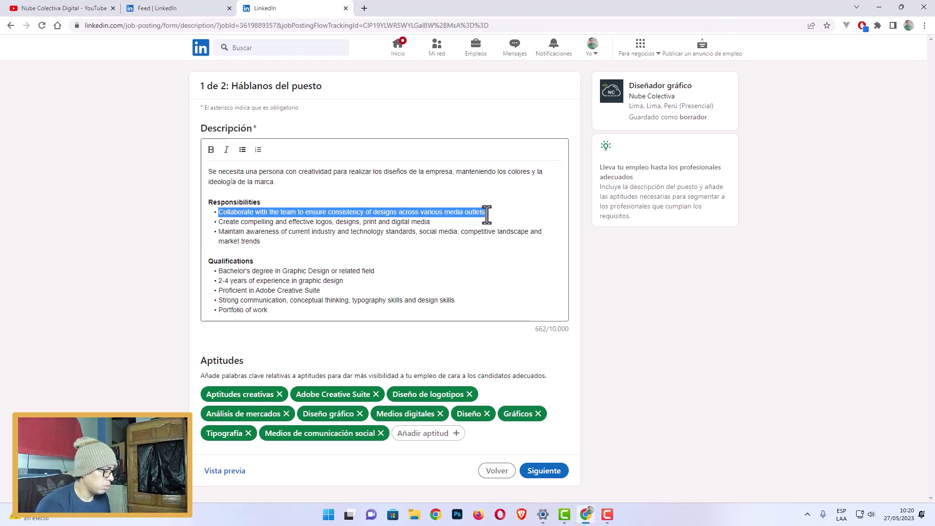
text(Diseñar Banners)
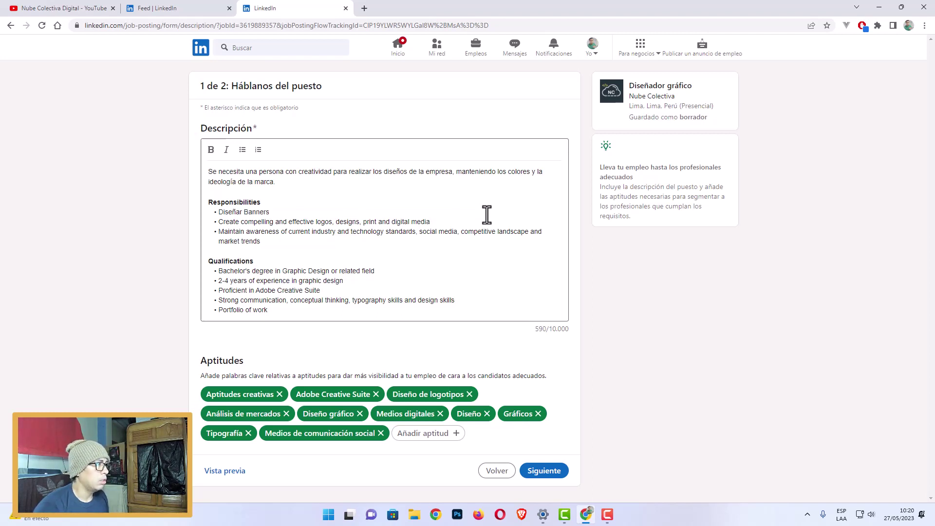
drag(430, 222, 220, 224)
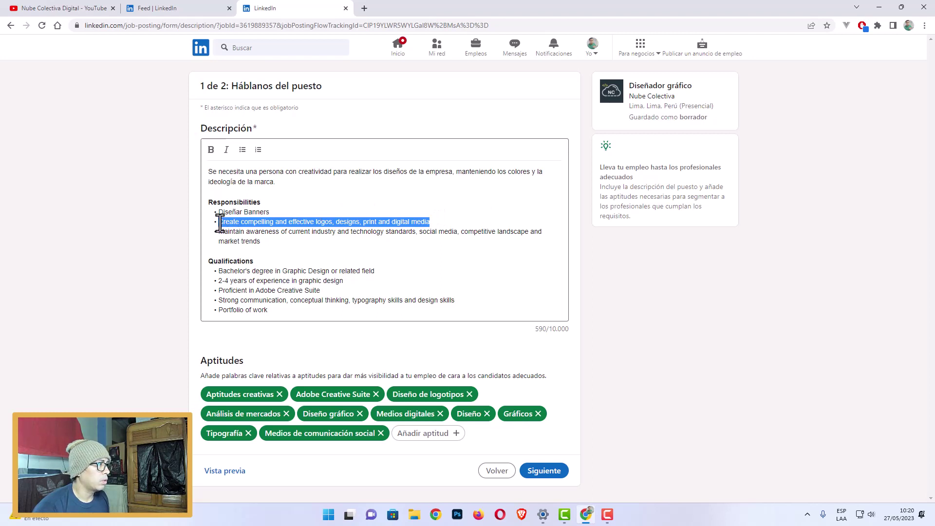
text(Diseñ)
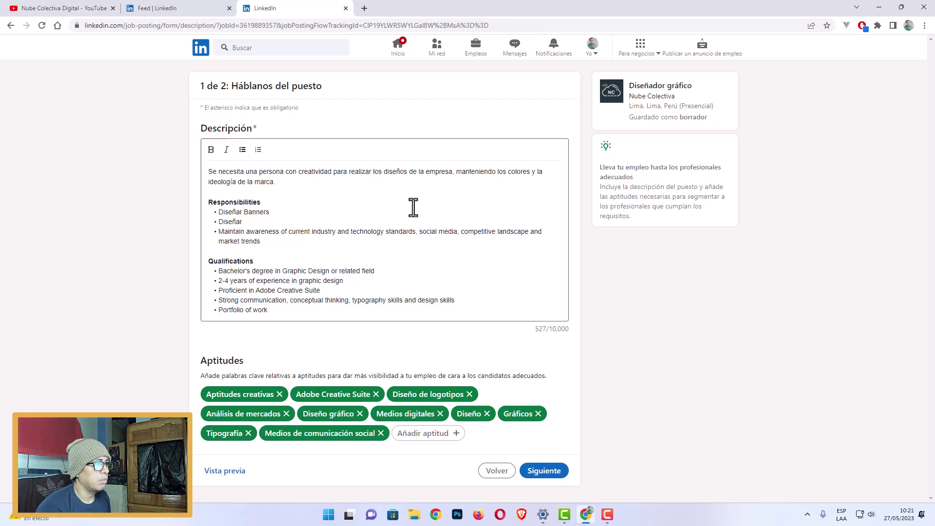
text(ar )
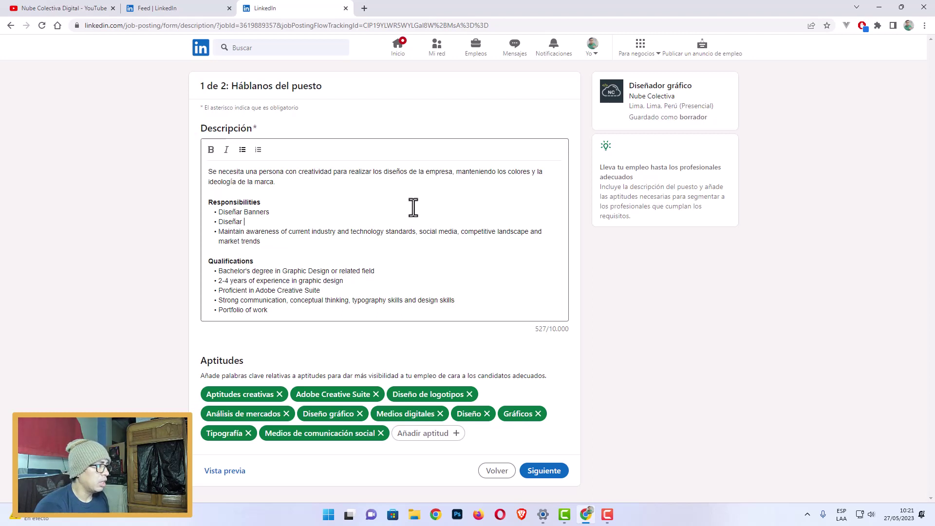
text(cajas de produc)
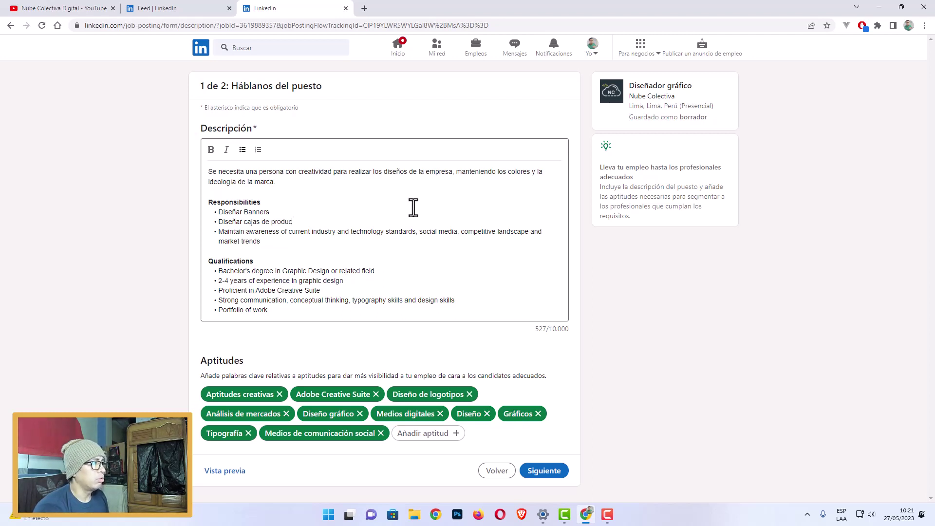
text(tos)
Change the third bullet to 'Diseñar los nuevos productos', add 'Etc.', and bold 'nuevos productos'.
key(shift+Up)
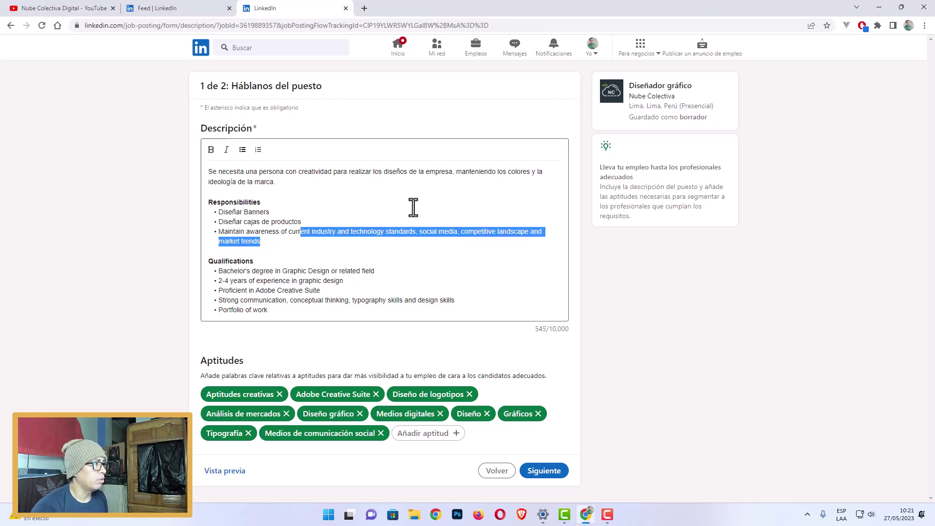
key(shift+Home)
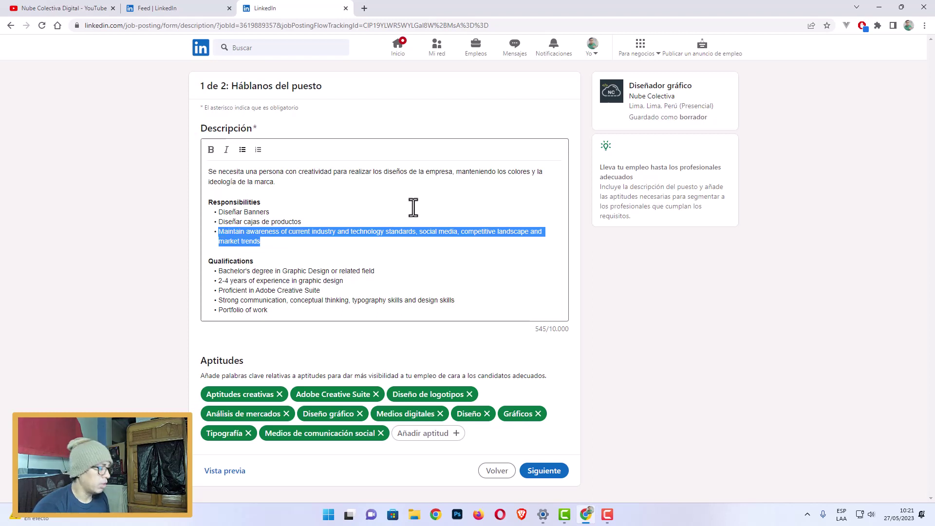
text(Diseñar)
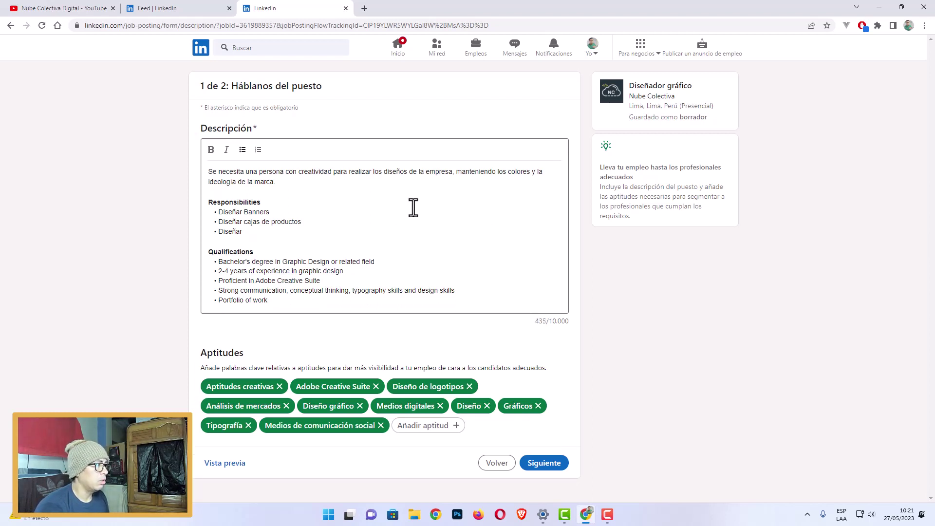
text( los nuevos pro)
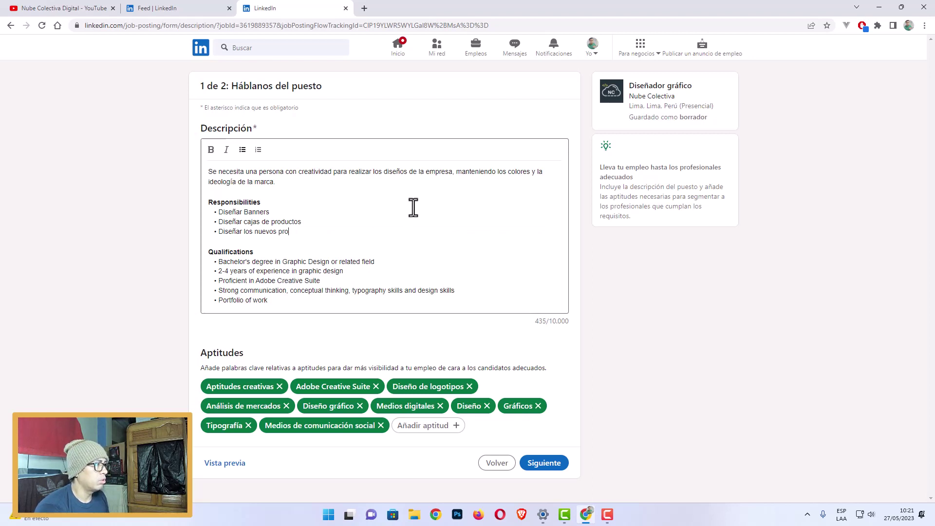
text(ductos)
key(Return)
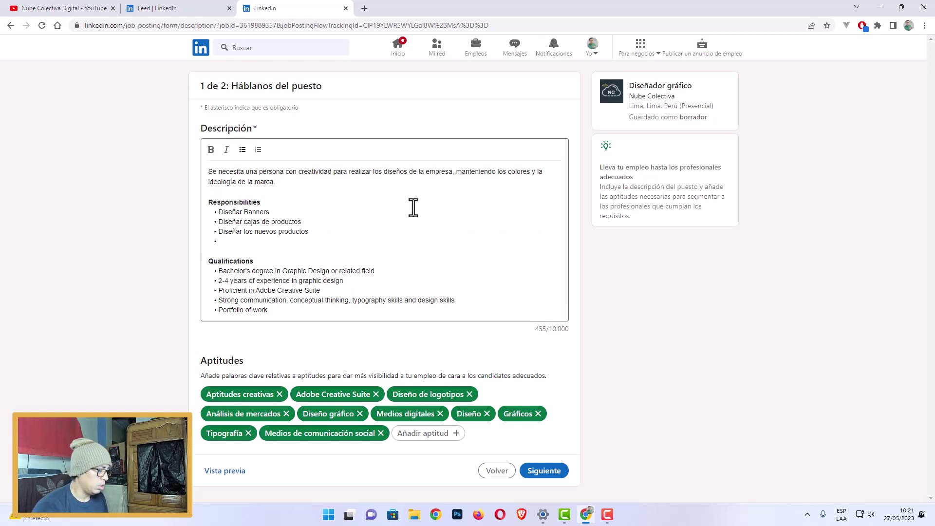
text(Etc.)
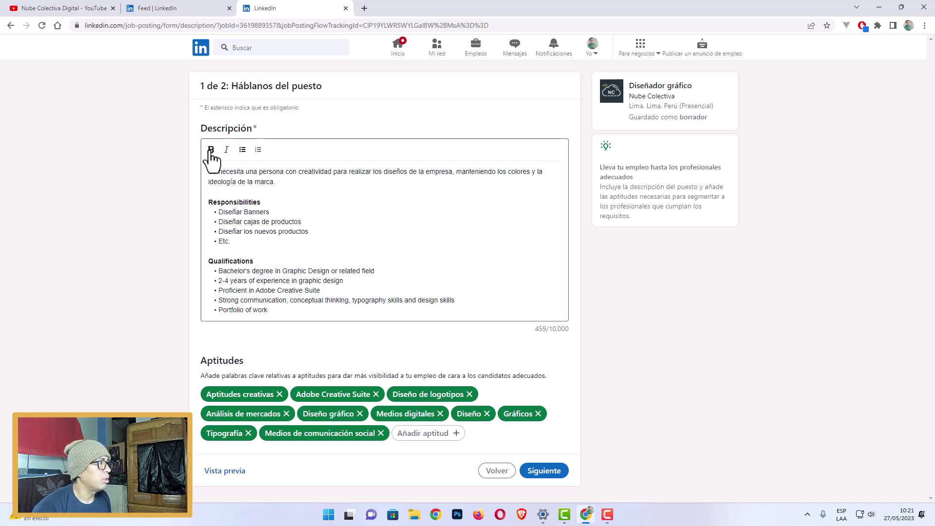
drag(243, 231, 254, 232)
click(294, 243)
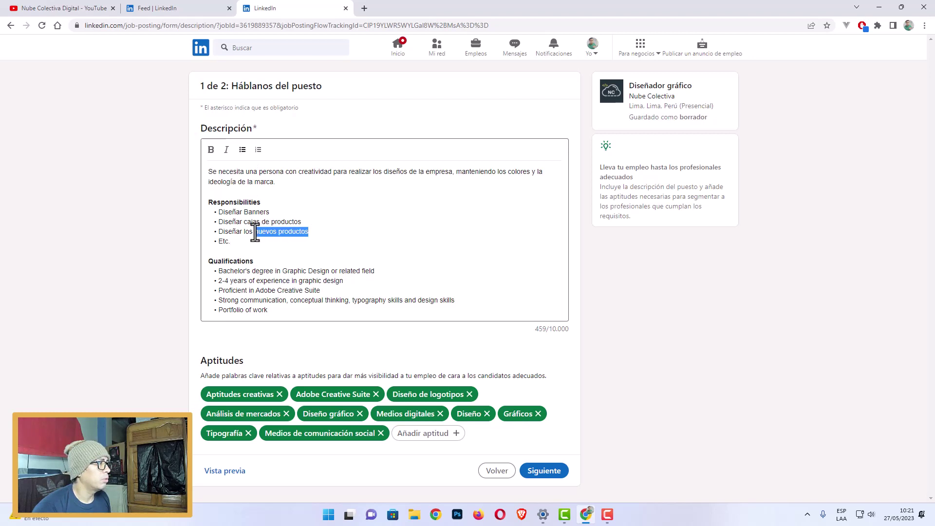
click(211, 151)
Retype the Responsibilities heading as Responsabilidades, undoing the accidental numbering.
click(314, 201)
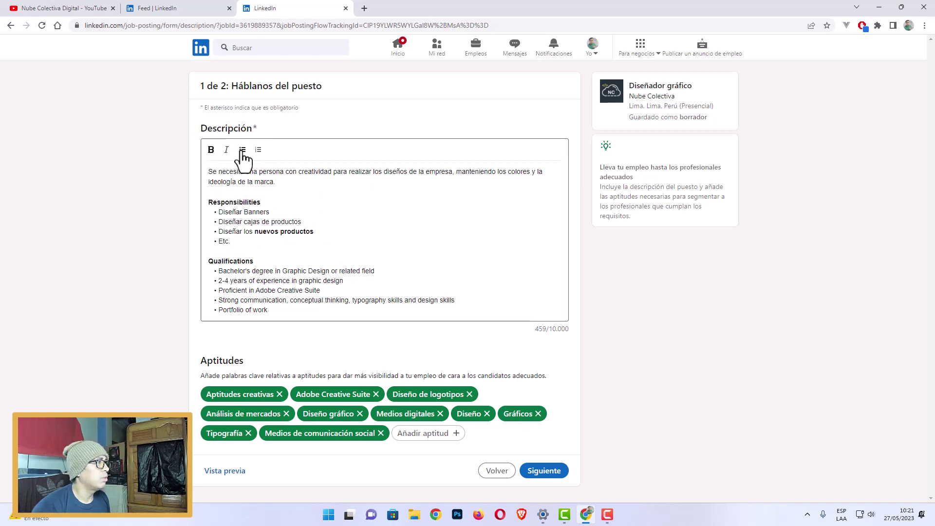
click(258, 156)
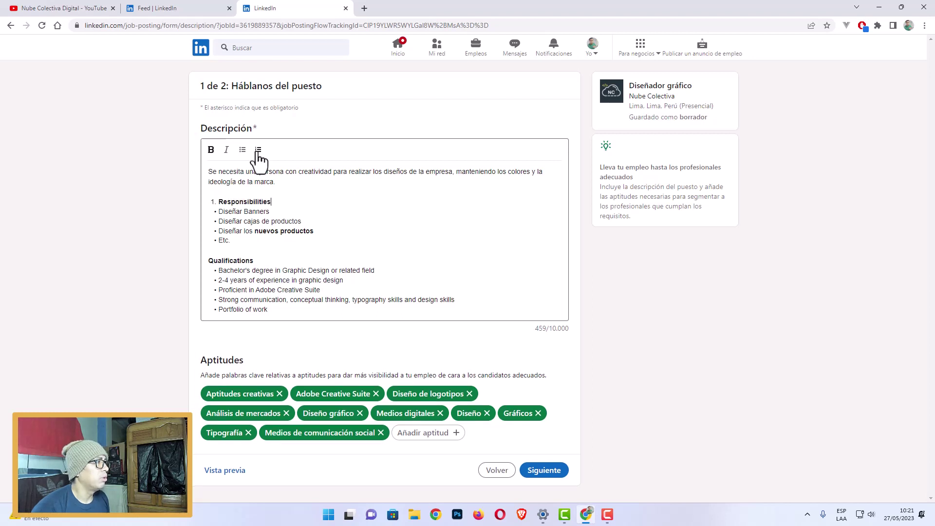
click(260, 160)
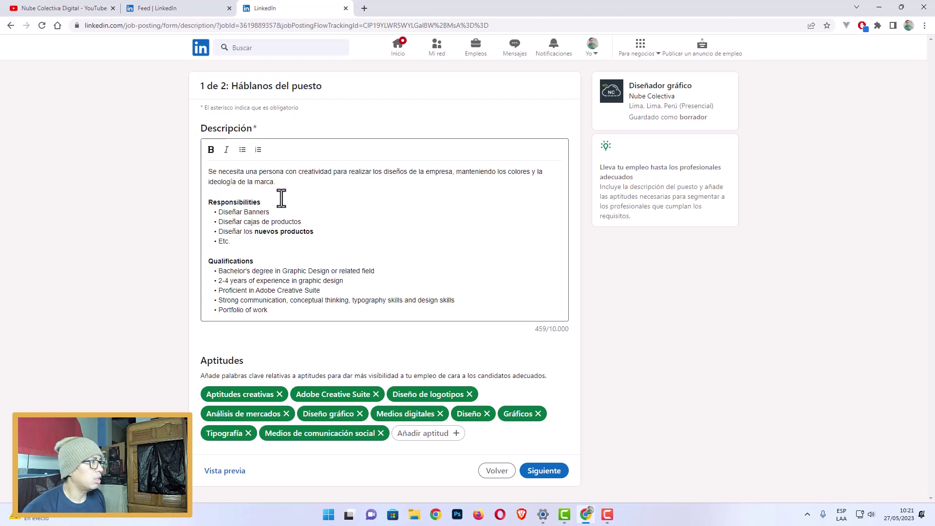
click(258, 149)
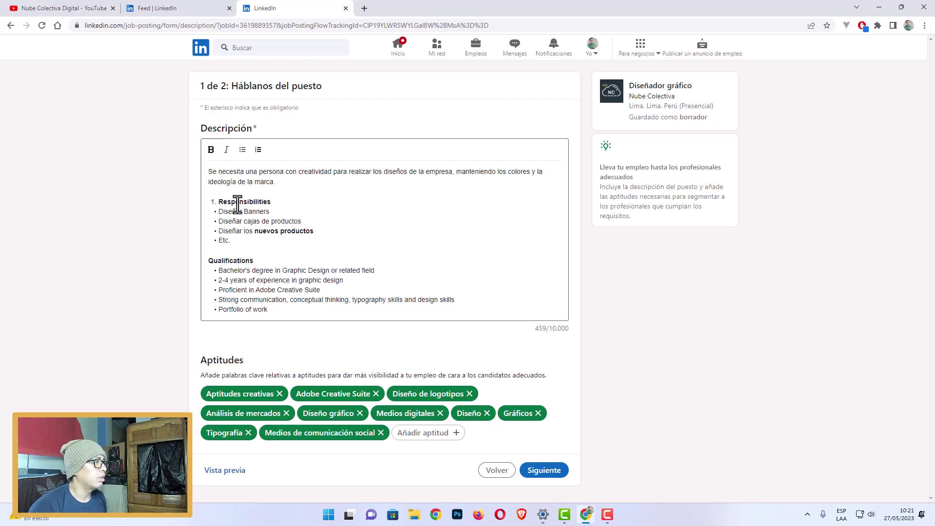
key(ctrl+z)
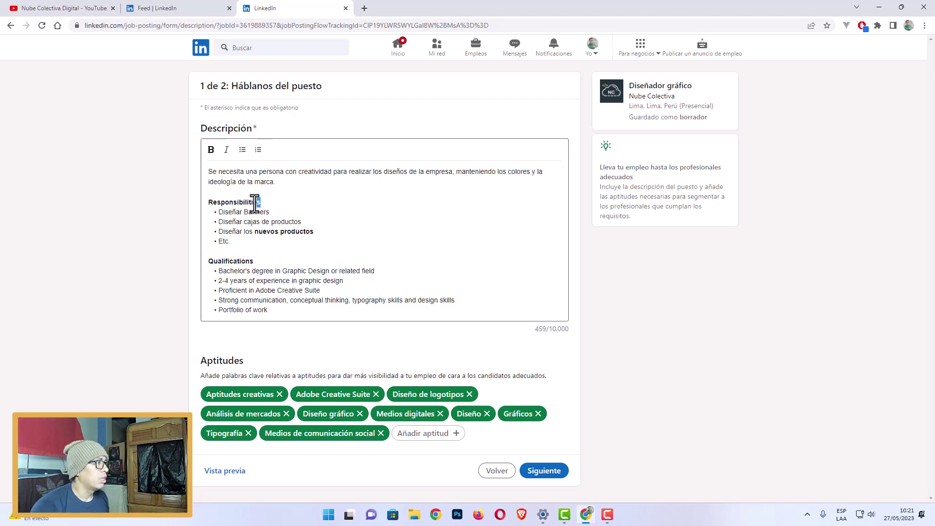
drag(260, 202, 237, 203)
text(a)
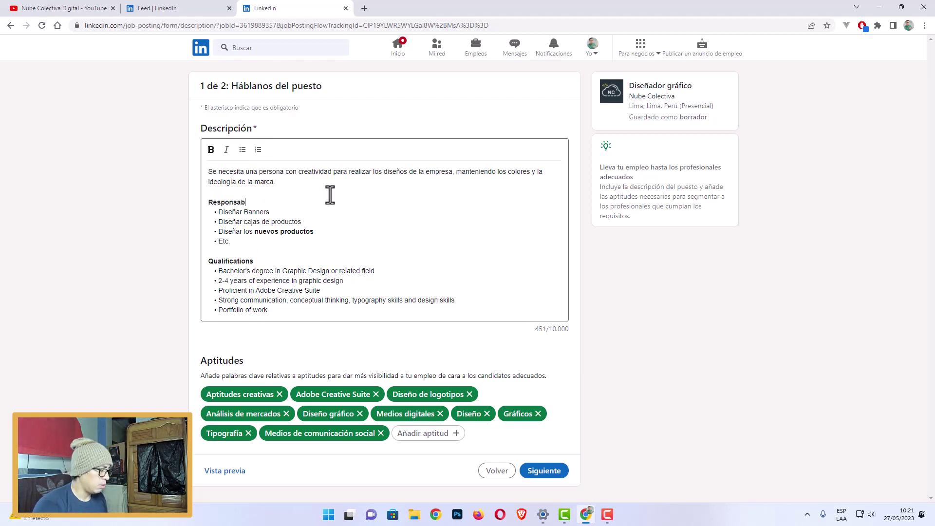
text(bilidades)
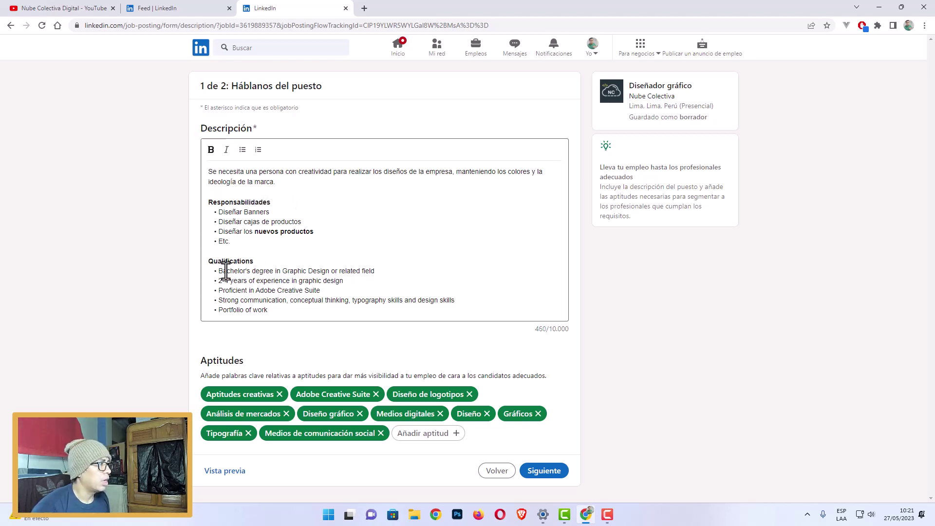
Replace the first qualifications with Estudio de Diseño Gráfico, 4 años de experiencia, and Conocimiento de Programas de Diseño.
drag(217, 270, 405, 274)
text(C)
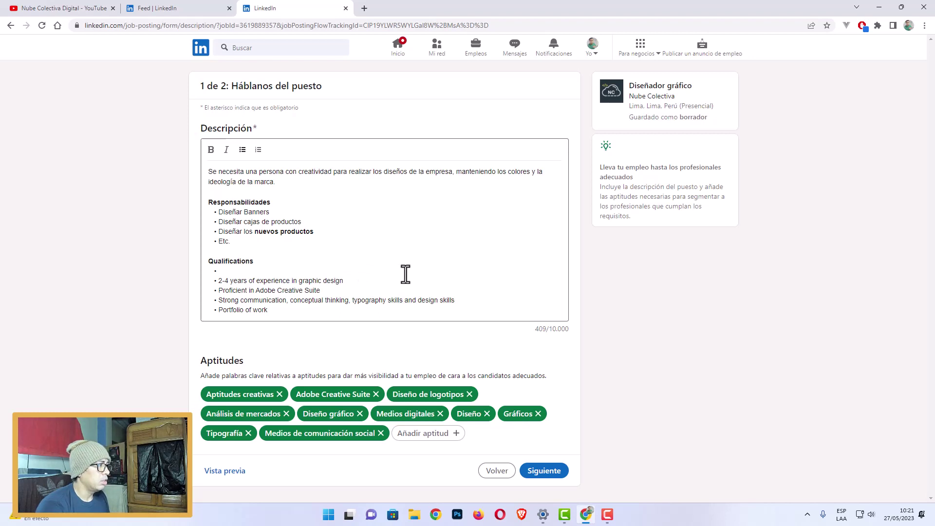
text(Estudio de )
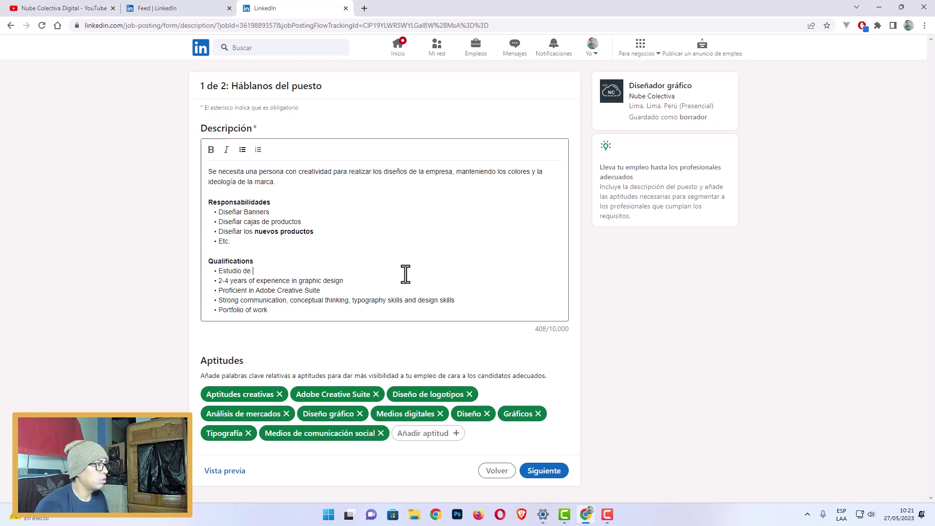
text(Diseño Gráfi)
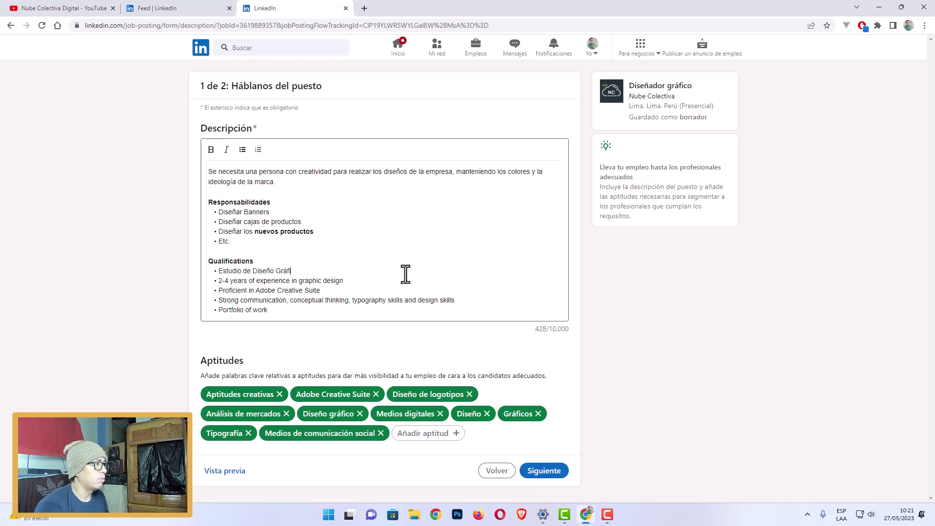
text(co)
drag(345, 281, 216, 281)
text(2)
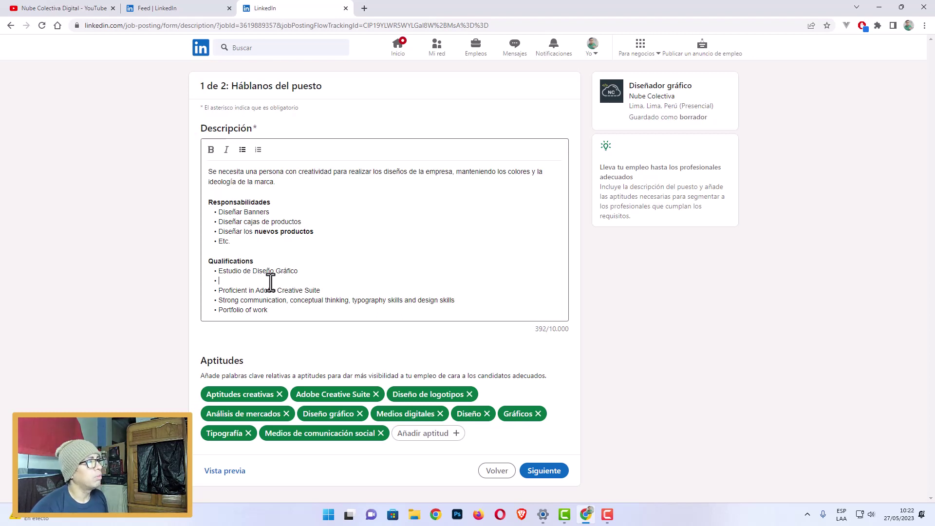
text(4 años d)
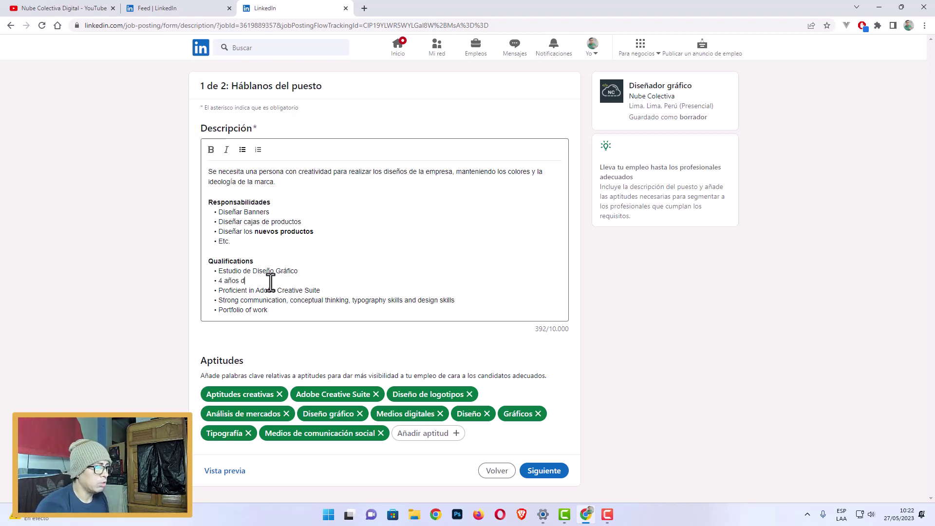
text(e experiencia)
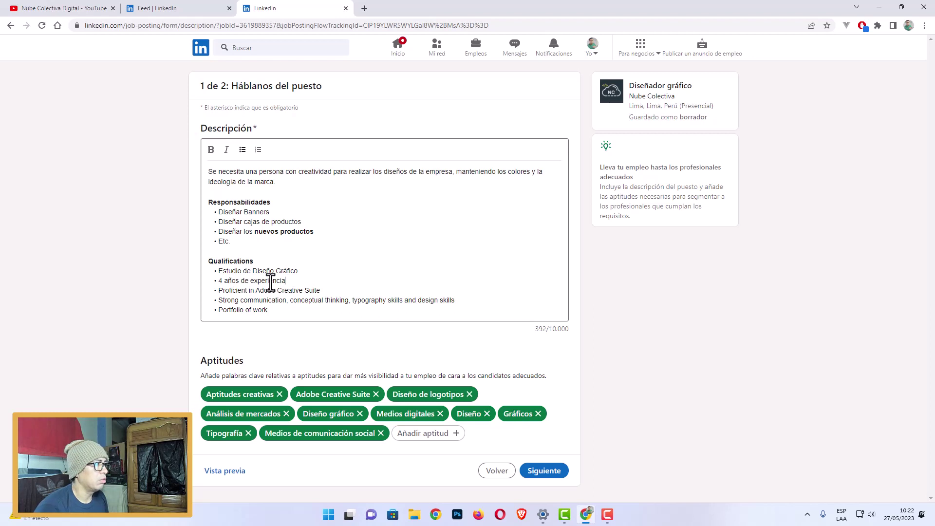
drag(321, 291, 232, 292)
text(Con)
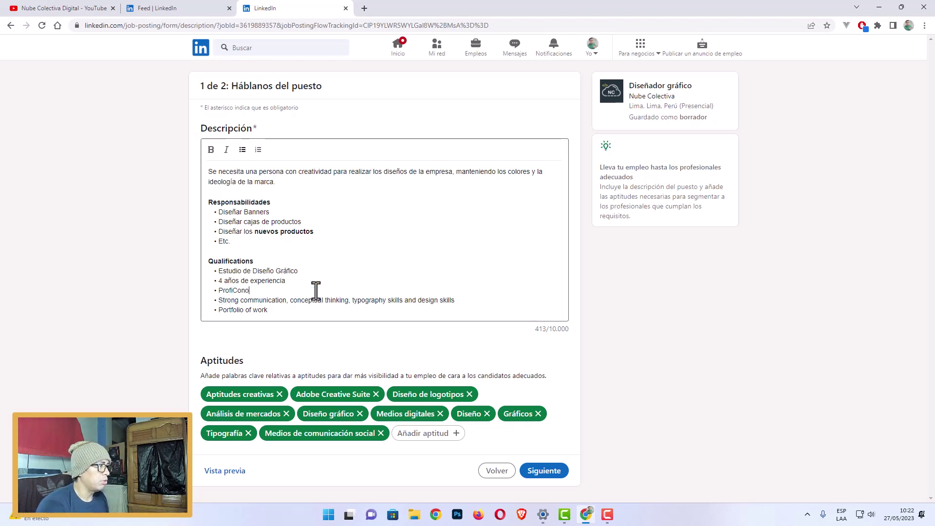
text(o)
key(ctrl+shift+Home)
click(314, 292)
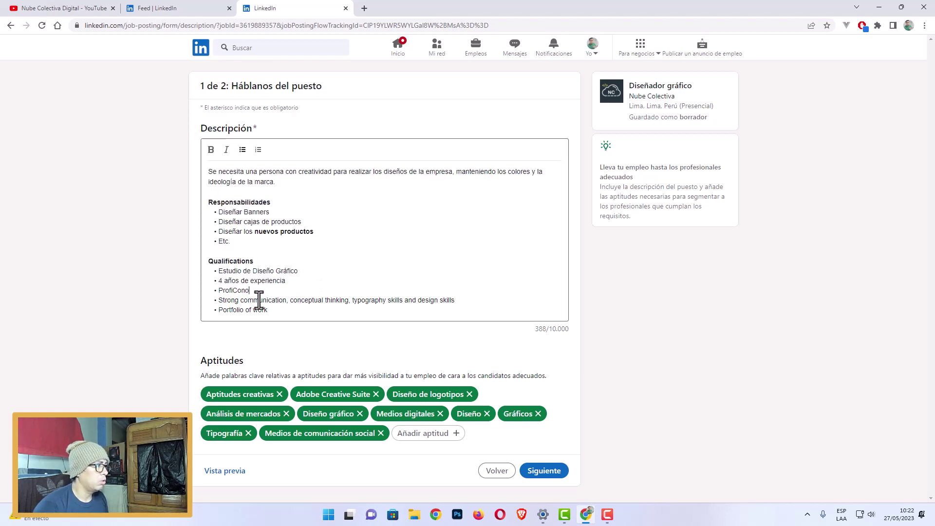
drag(246, 292, 210, 291)
text(Cono)
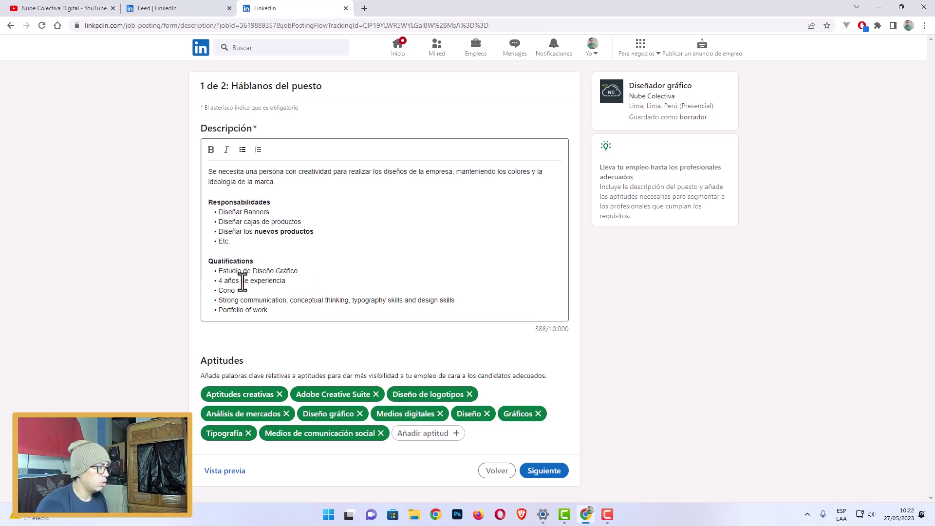
text(cimiento de Pr)
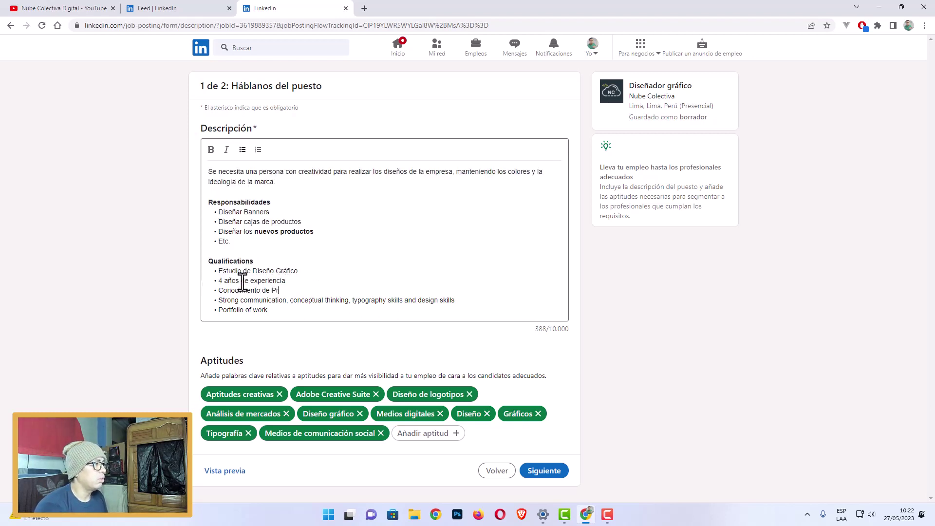
text(ogramas de Diseño)
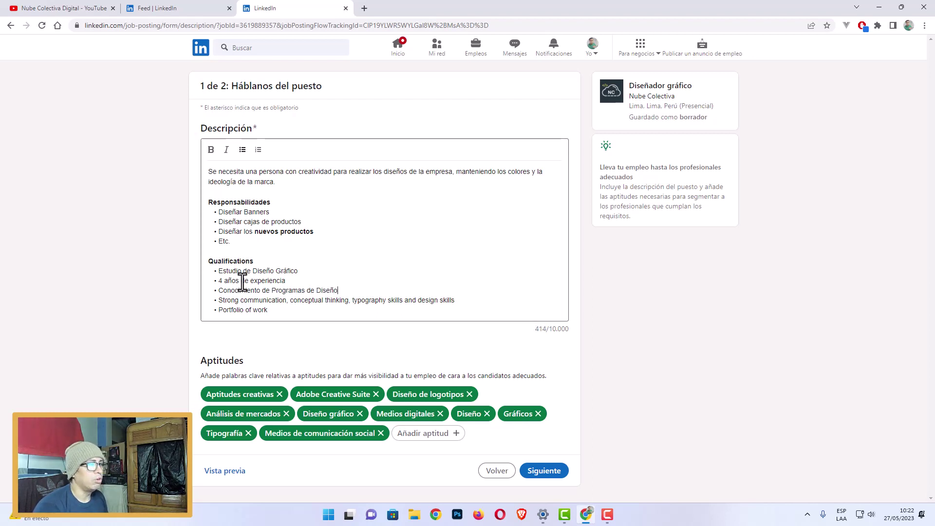
Change the communication line to 'Con ideas creativas y buenas' and the last to 'Portafolio de Trabajo'.
key(Down)
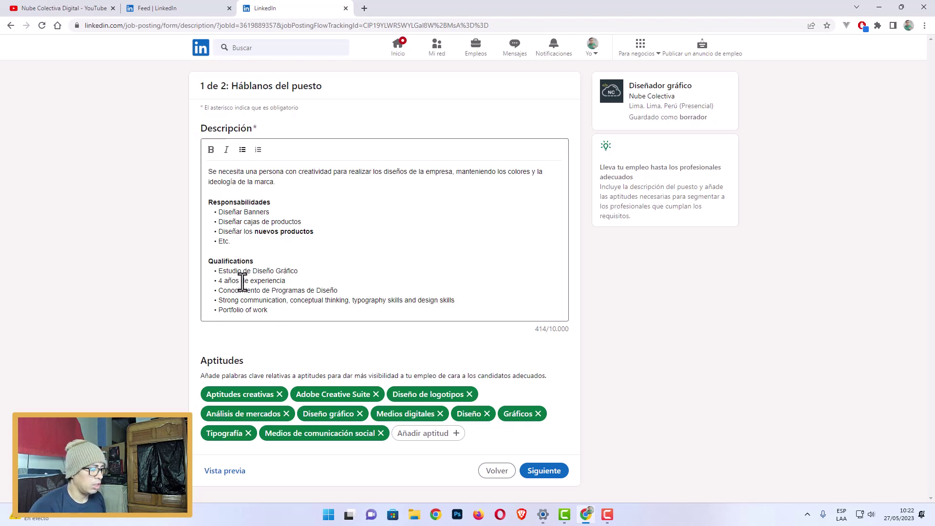
key(Home)
key(shift+End)
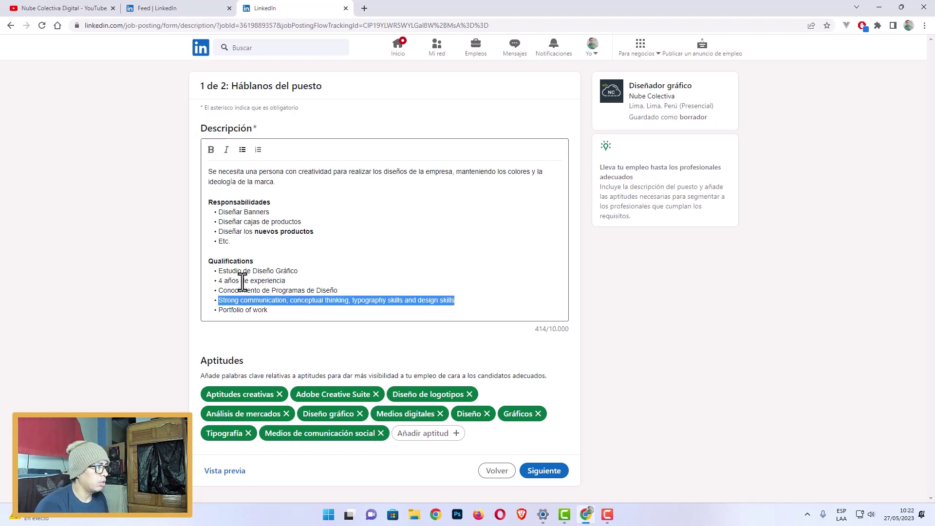
text(Con ideas )
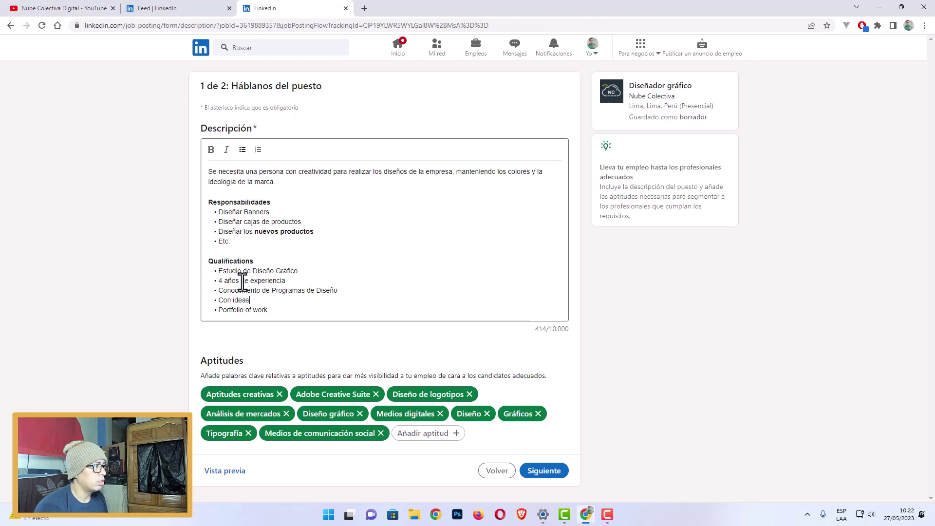
text(creativas)
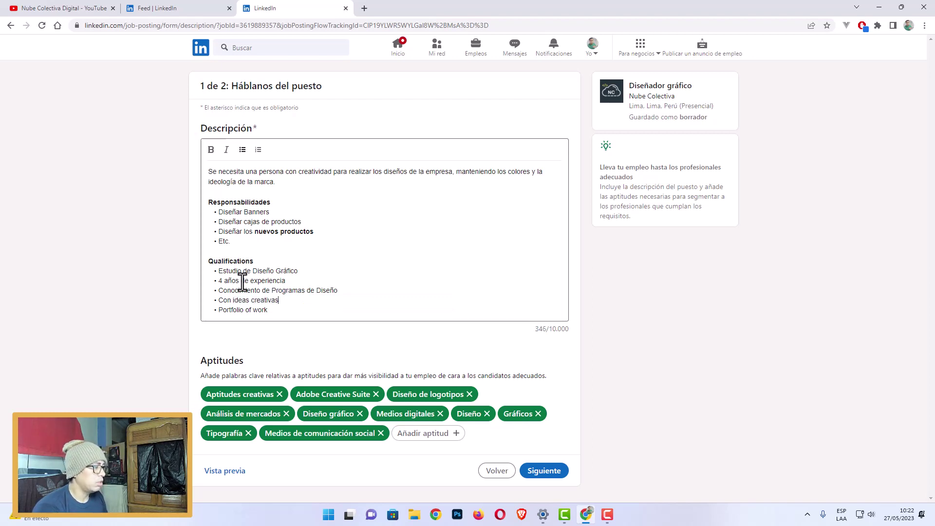
text( y buenas)
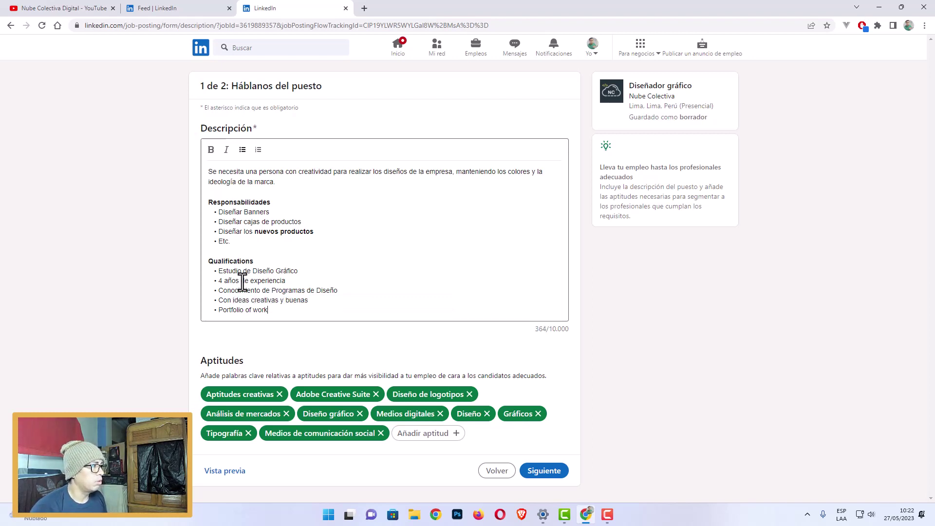
key(shift+Home)
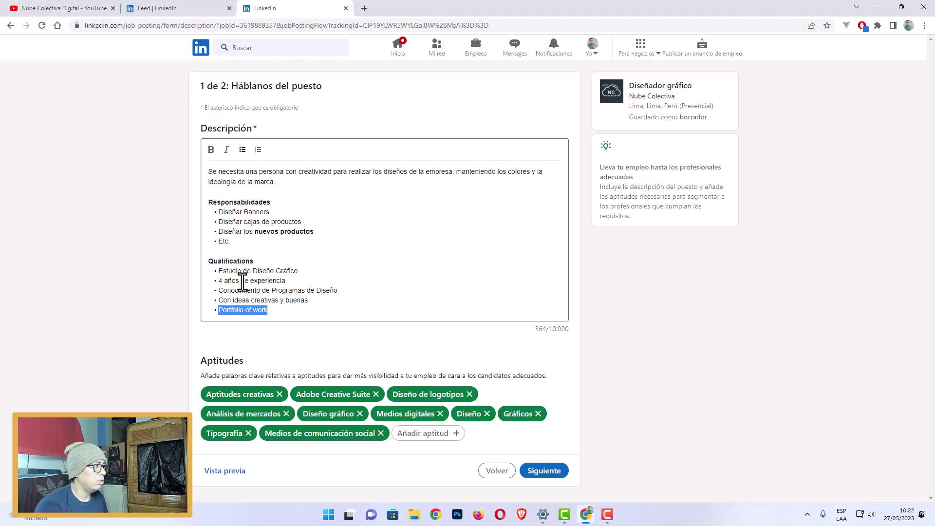
text(Porta)
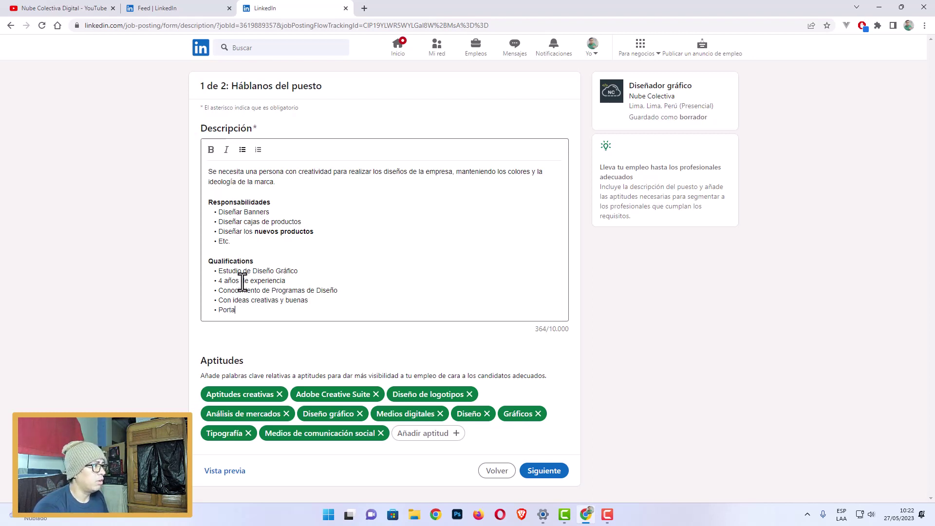
text(folio de Trabajo)
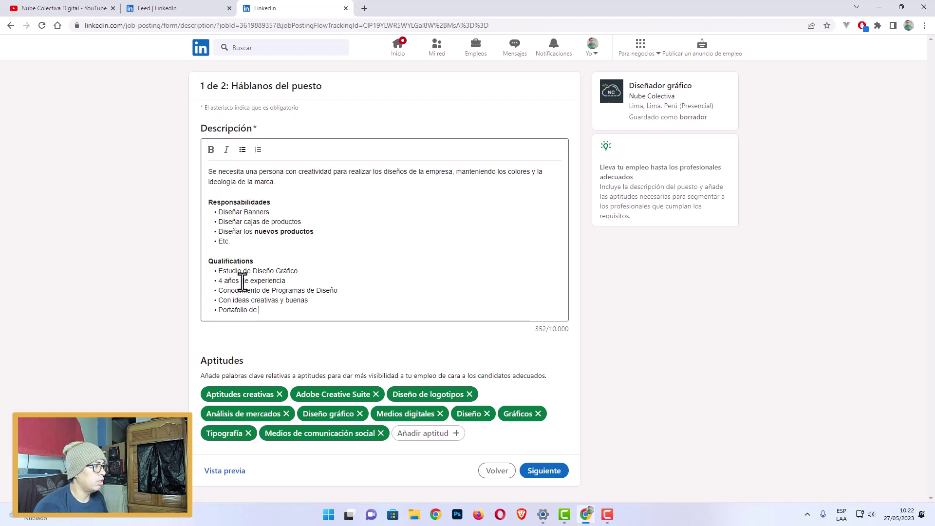
Add then delete test lines, and remove the trailing empty line after the list.
key(Return)
key(Return)
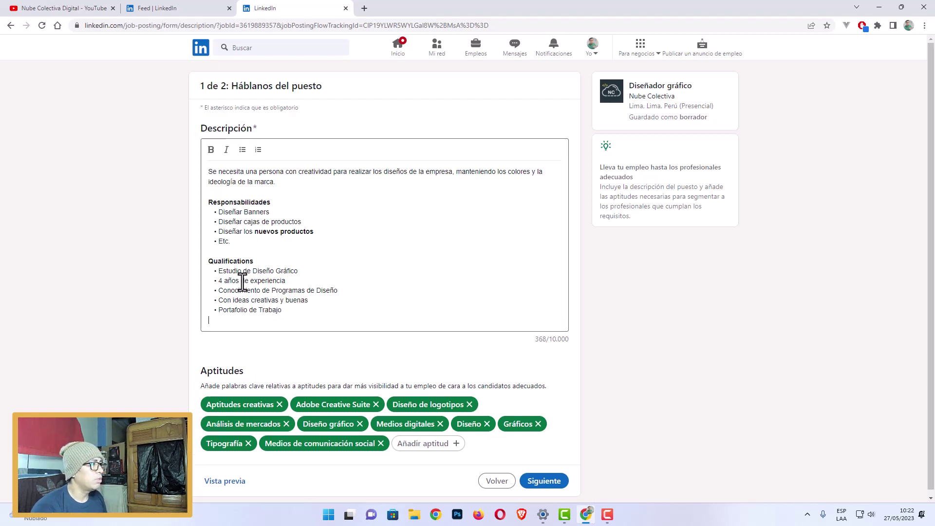
key(Return)
text(asdasd)
key(Return)
text(asda)
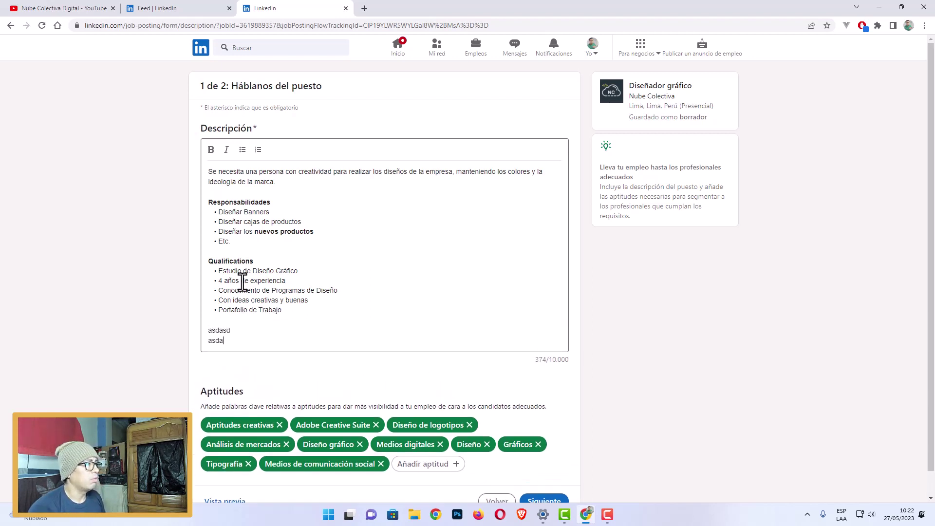
key(shift+Up)
key(shift+Home)
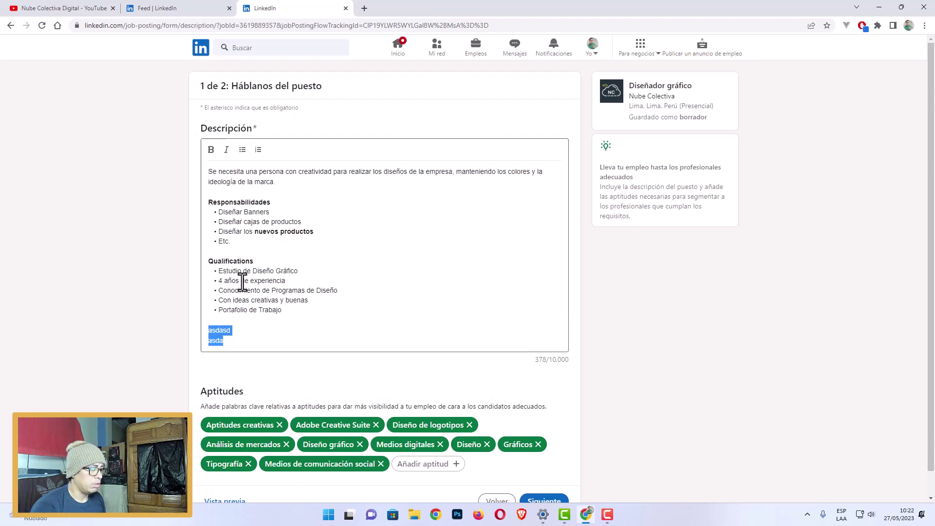
key(BackSpace)
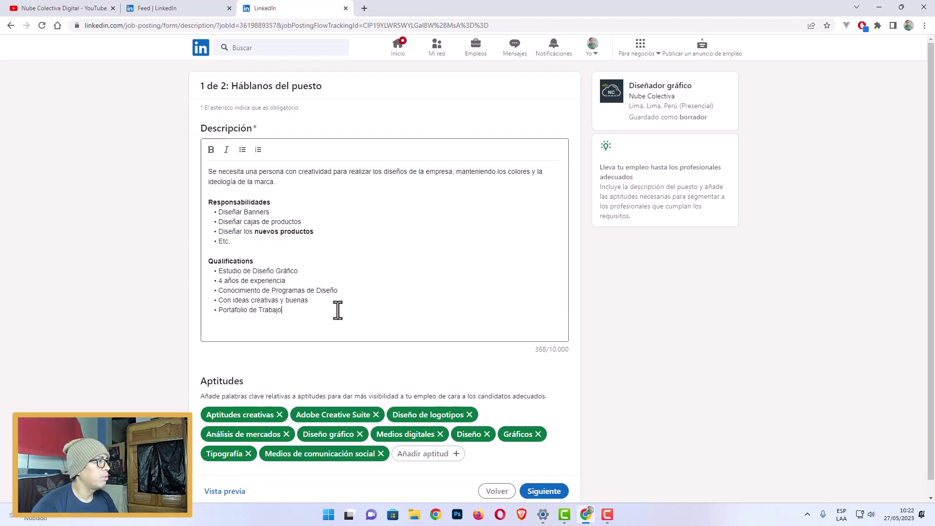
click(336, 310)
click(241, 328)
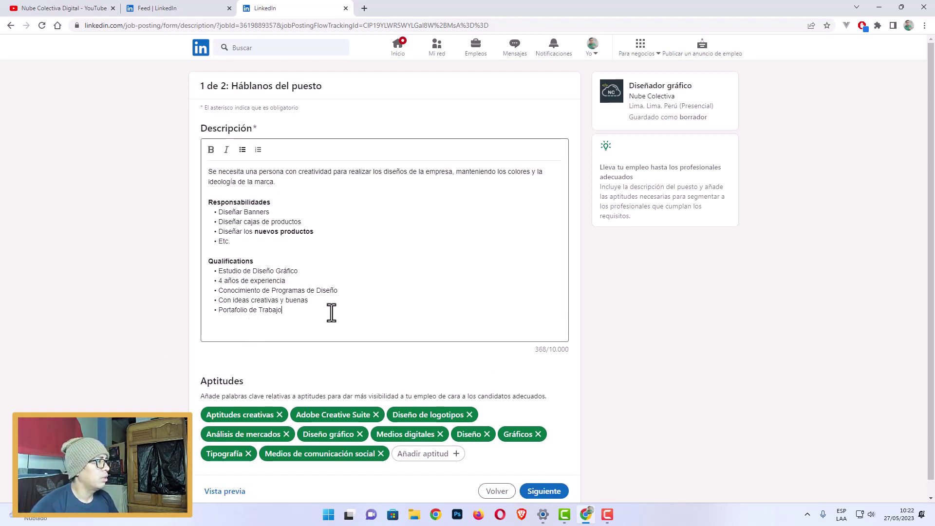
key(BackSpace)
Search 'Adobe' in the Aptitudes section and add Adobe Photoshop as a skill.
scroll(677, 307, down, 1)
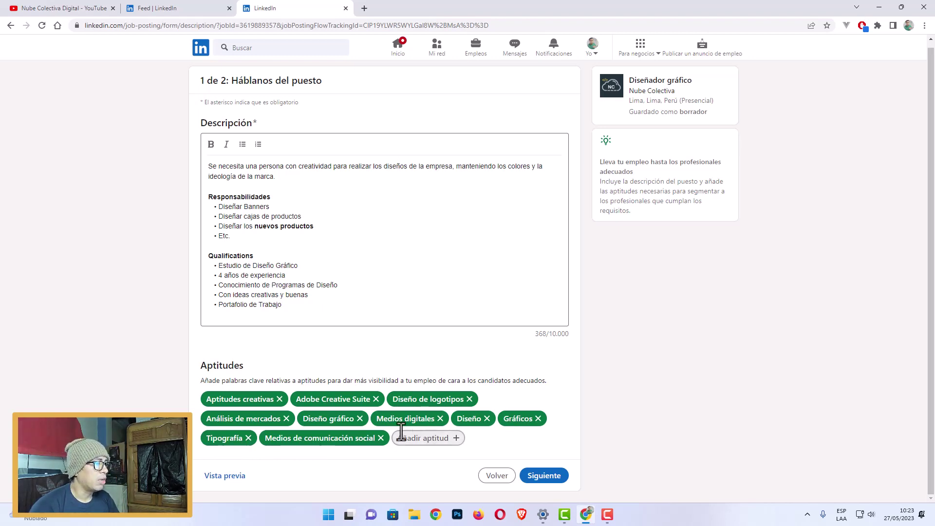
click(422, 440)
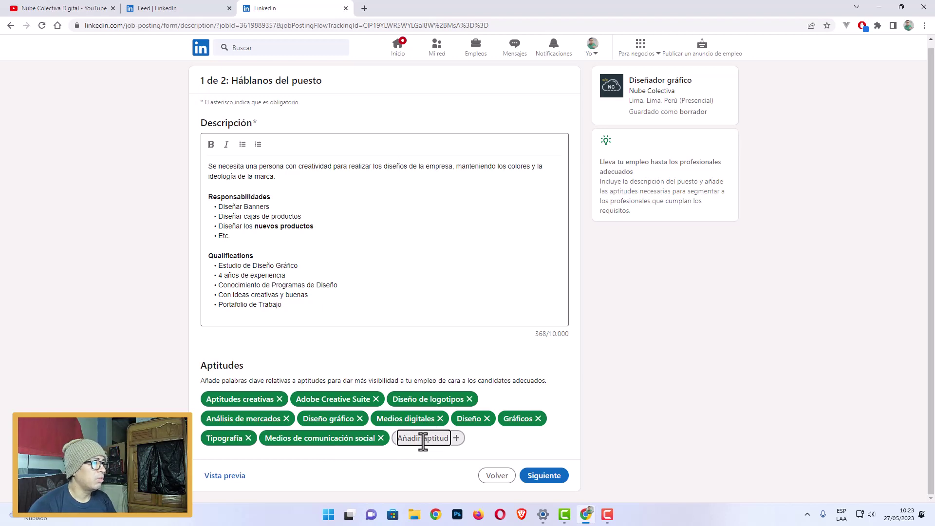
text(ss)
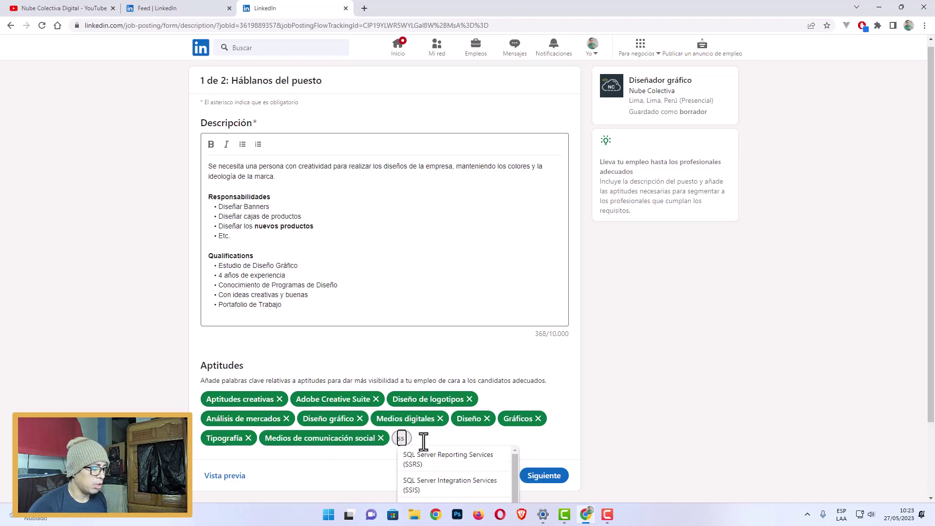
key(BackSpace)
key(BackSpace)
text(Adobe P)
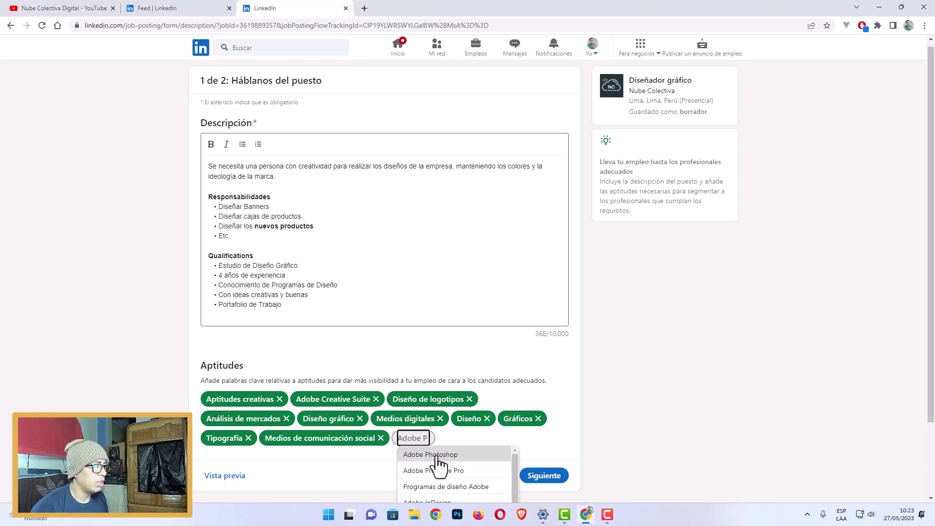
click(446, 454)
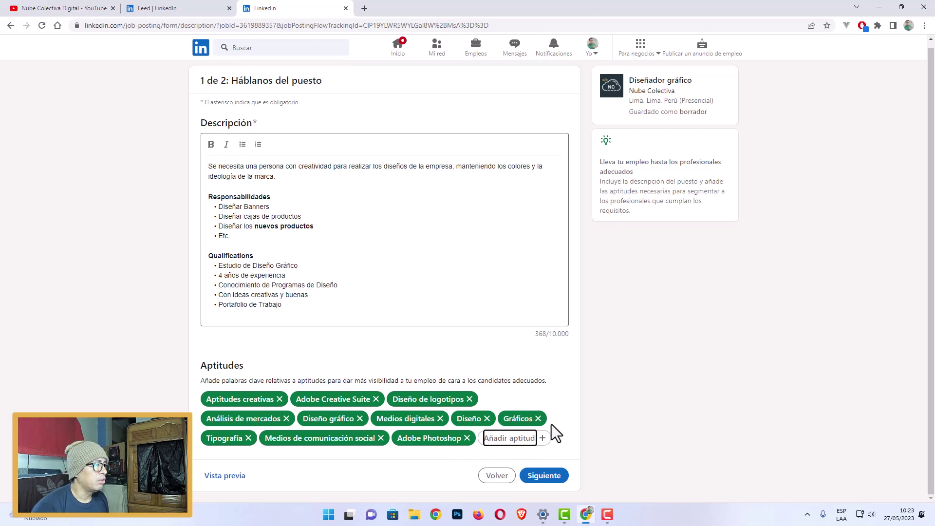
click(605, 411)
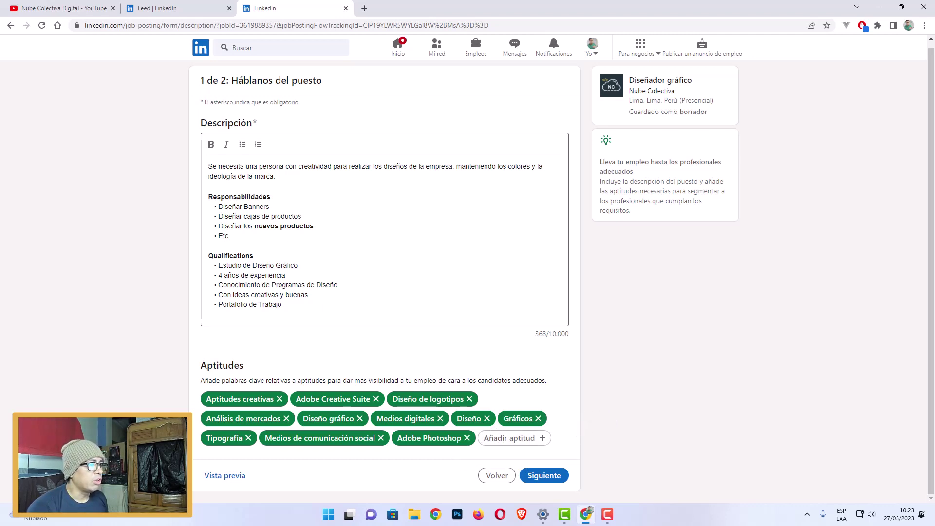
click(214, 477)
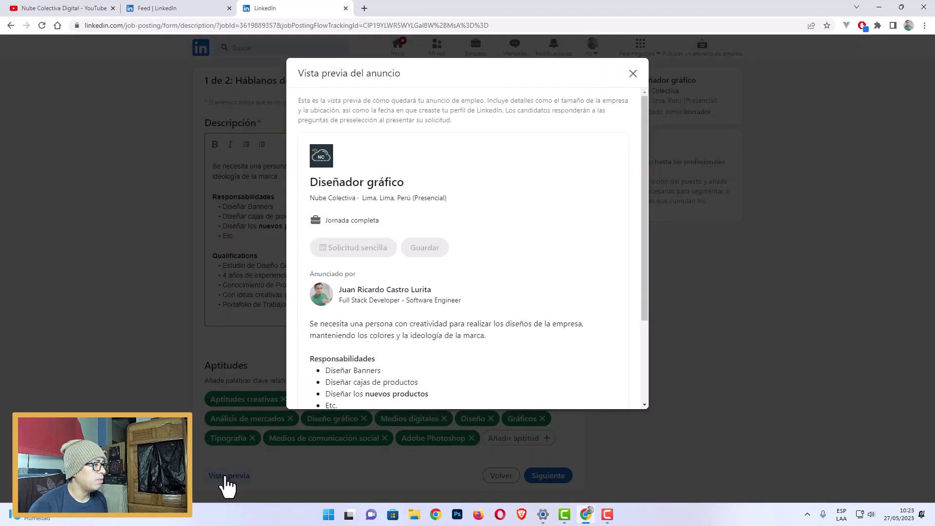
drag(644, 196, 630, 282)
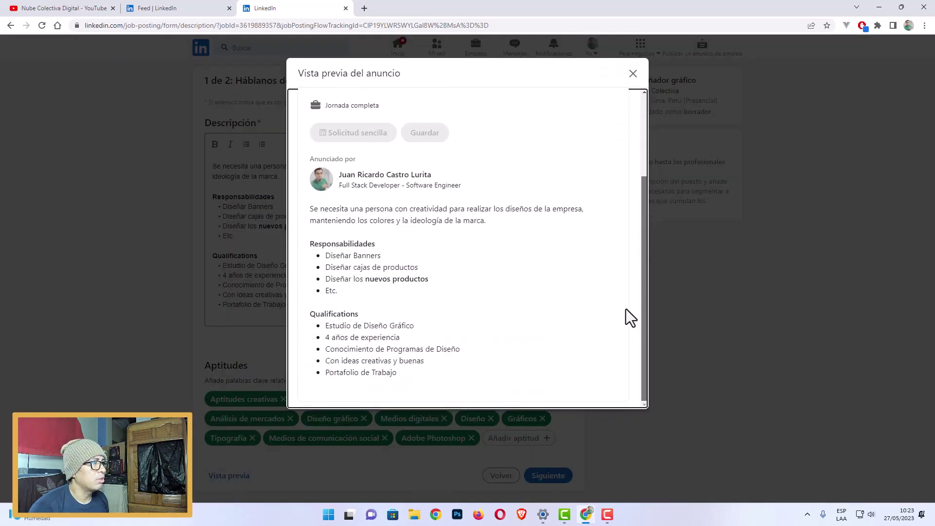
scroll(628, 302, up, 3)
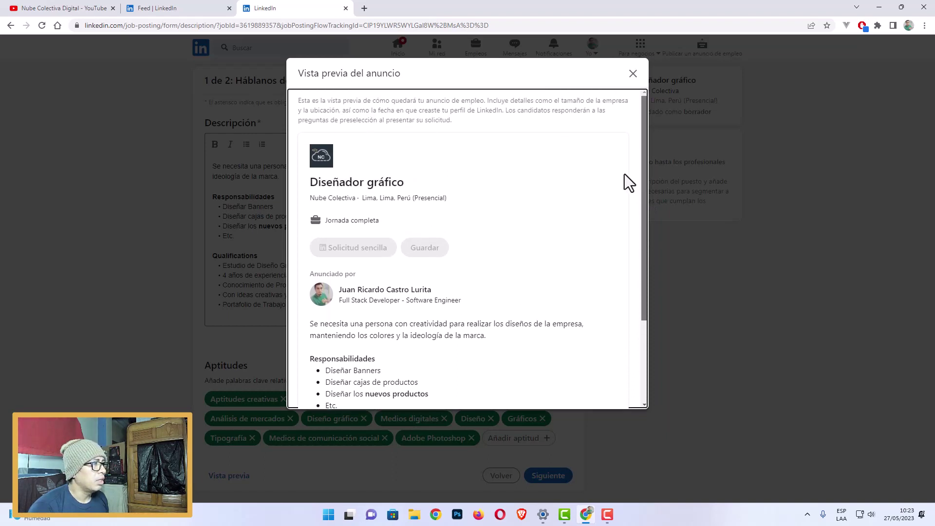
scroll(633, 269, down, 3)
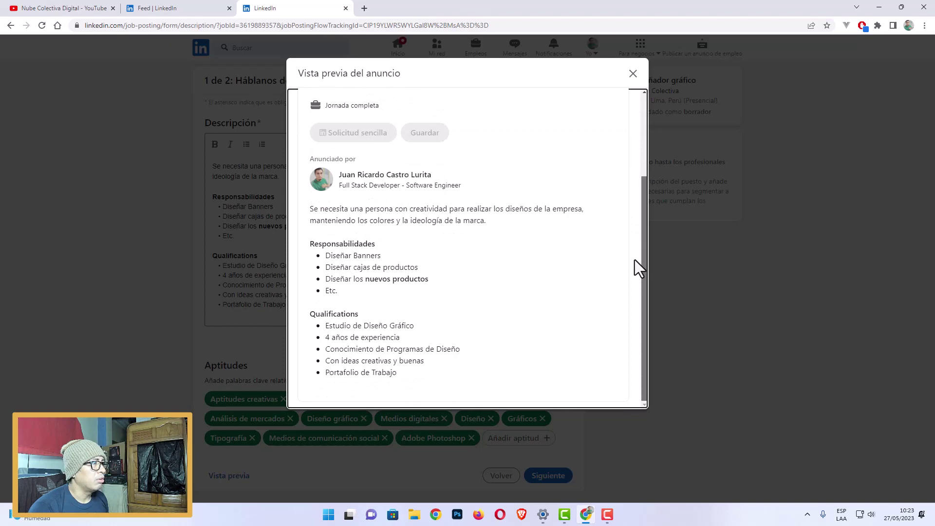
scroll(635, 259, up, 3)
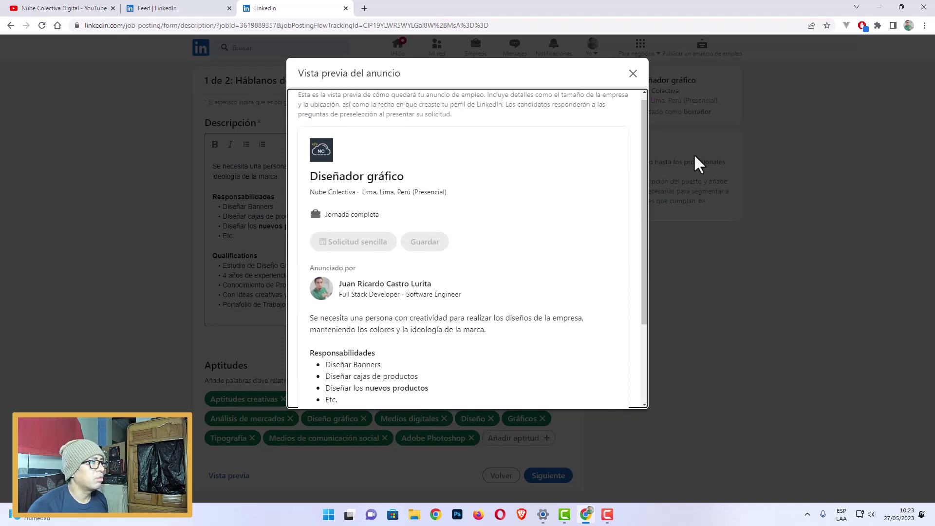
click(632, 74)
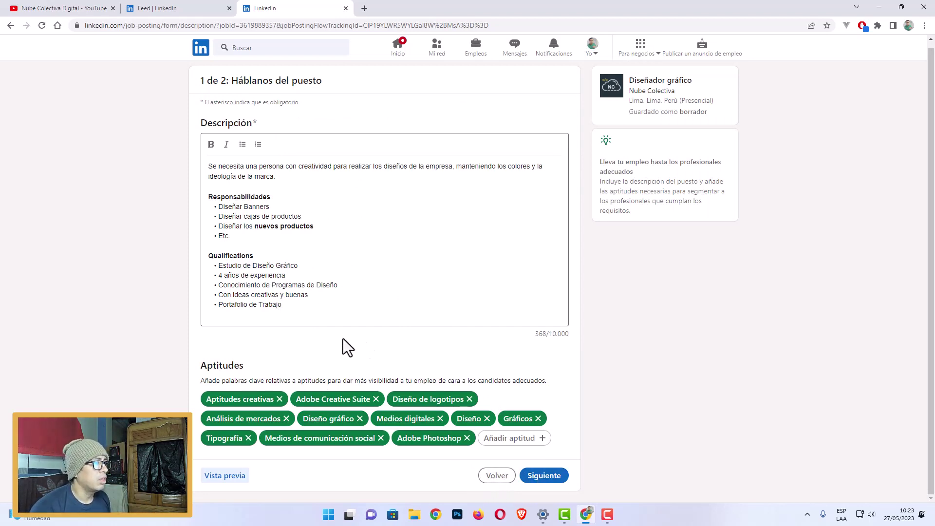
Move on to step 2 of the job post, Recibir candidatos cualificados.
drag(360, 312, 209, 184)
click(616, 244)
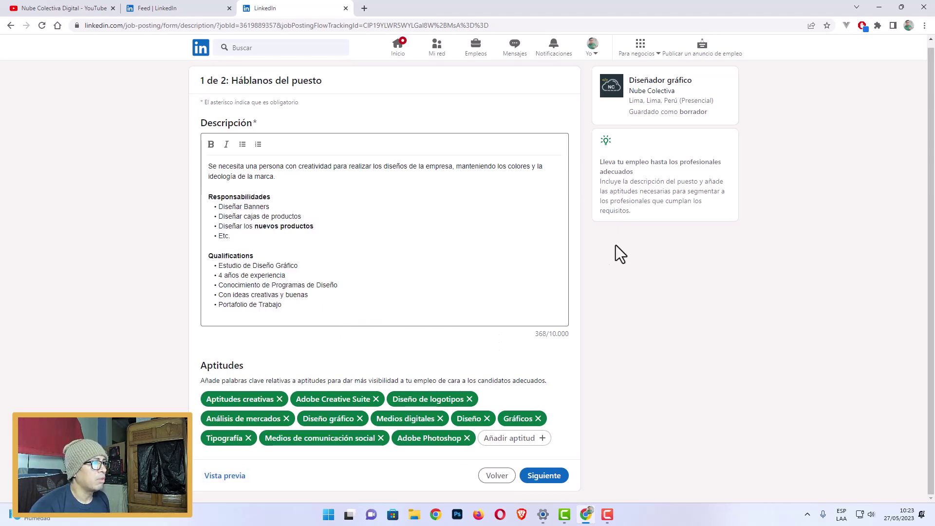
click(552, 481)
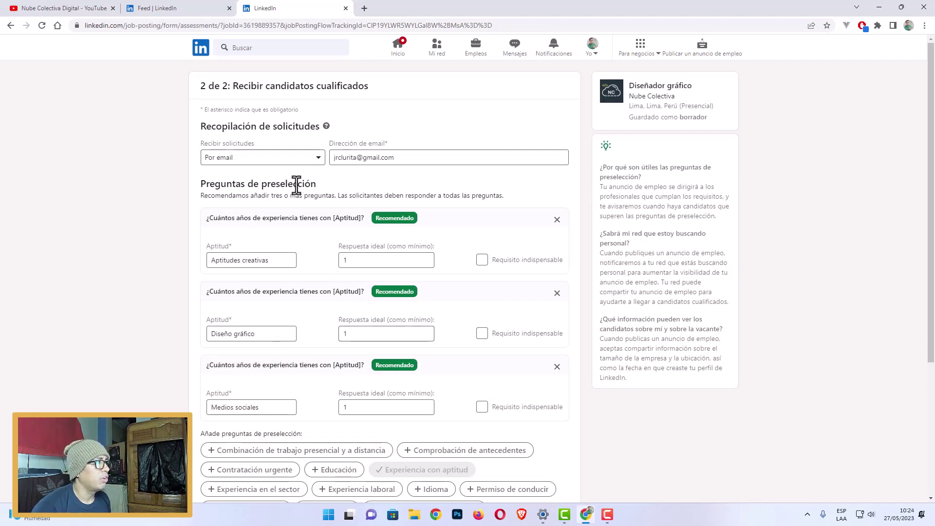
Try switching application collection to an external website.
click(317, 159)
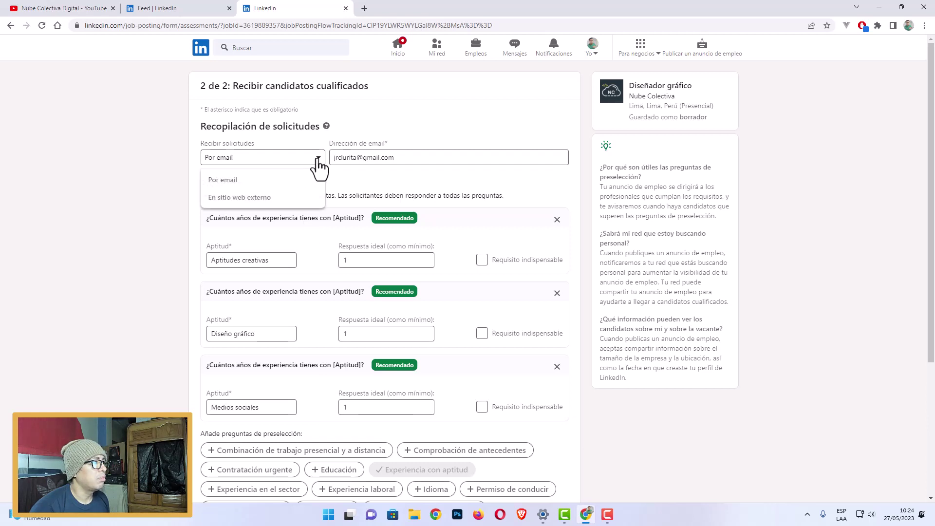
click(265, 198)
click(411, 157)
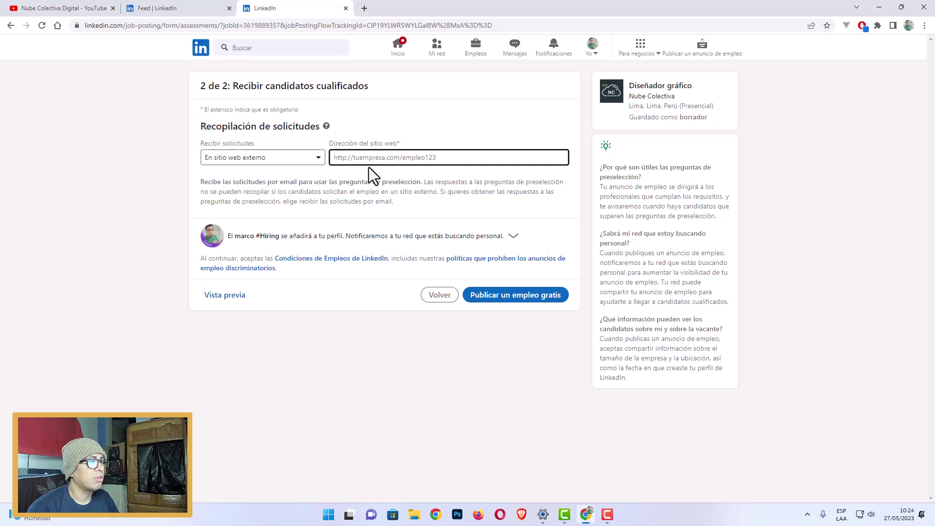
Switch back to receiving applications by email and fill the address from saved suggestions.
click(316, 159)
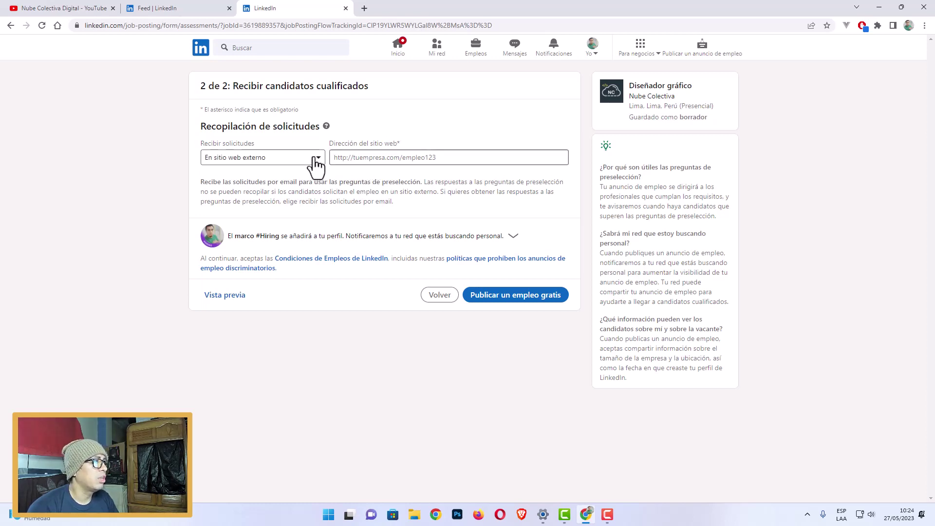
click(222, 180)
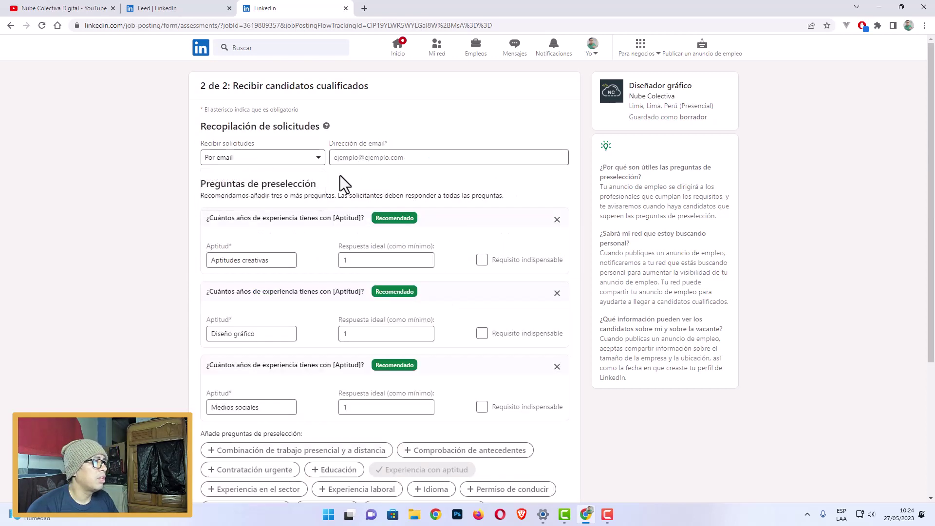
click(394, 158)
click(393, 194)
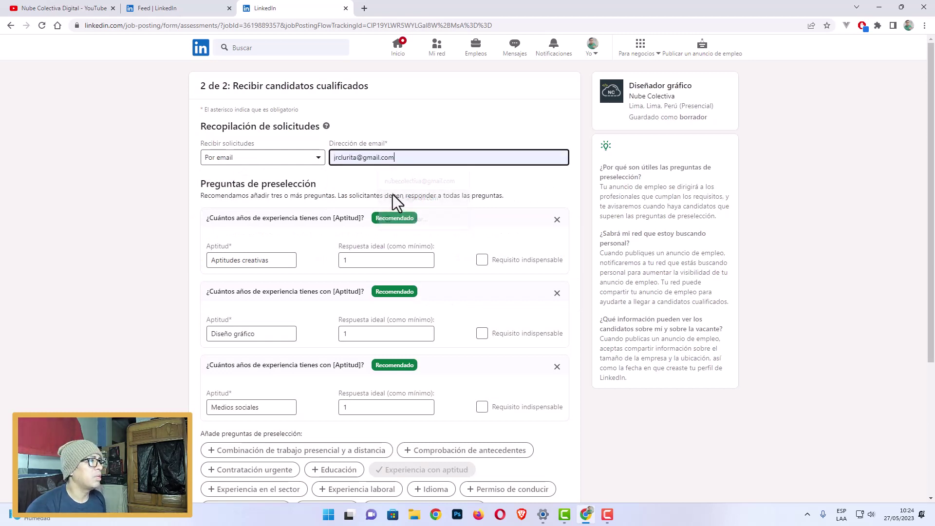
click(404, 162)
click(893, 249)
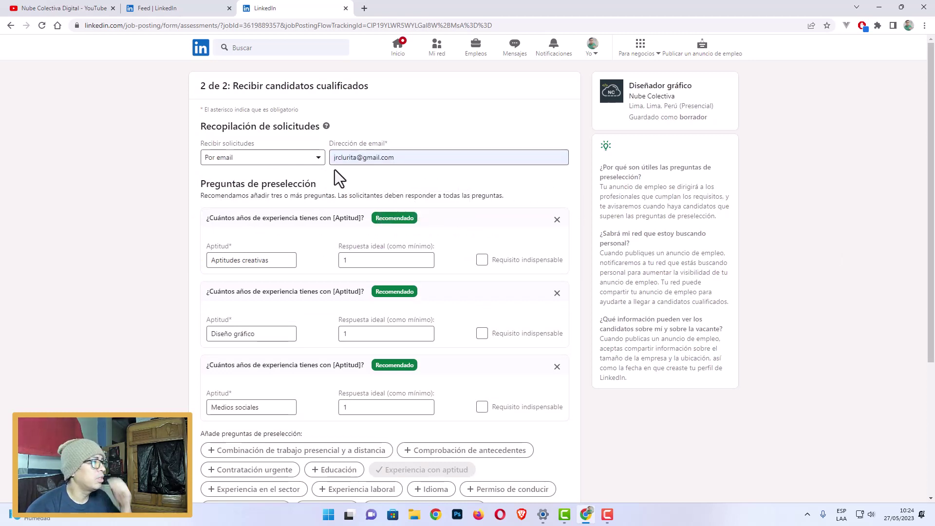
drag(359, 157, 298, 167)
text(tu)
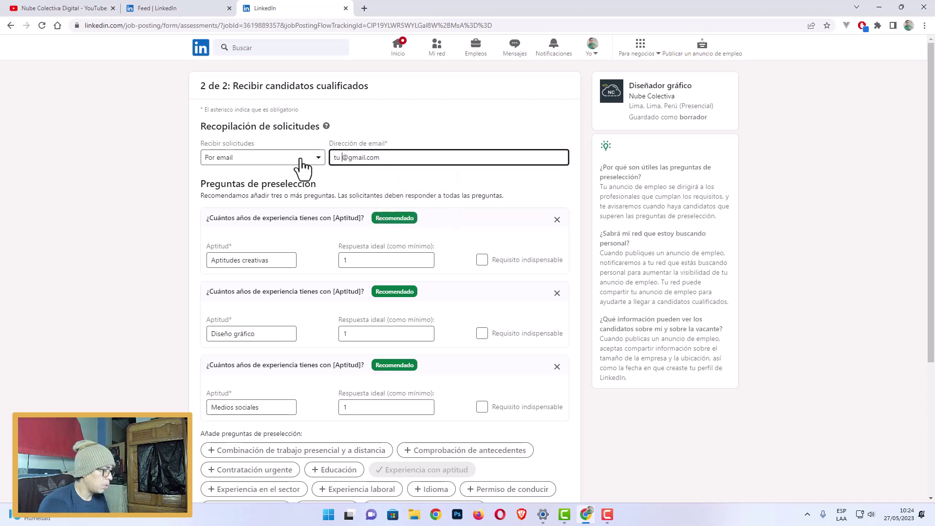
key(BackSpace)
key(BackSpace)
key(BackSpace)
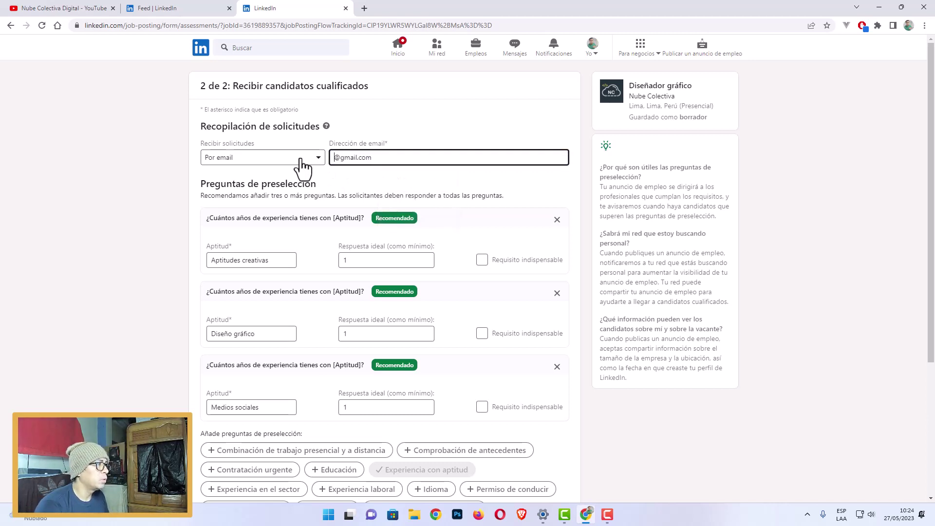
text(tuemail)
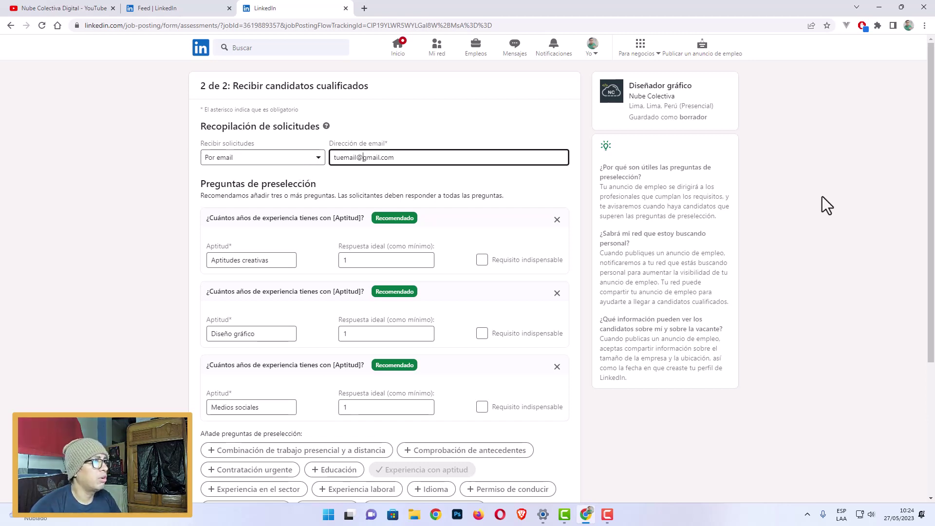
click(834, 194)
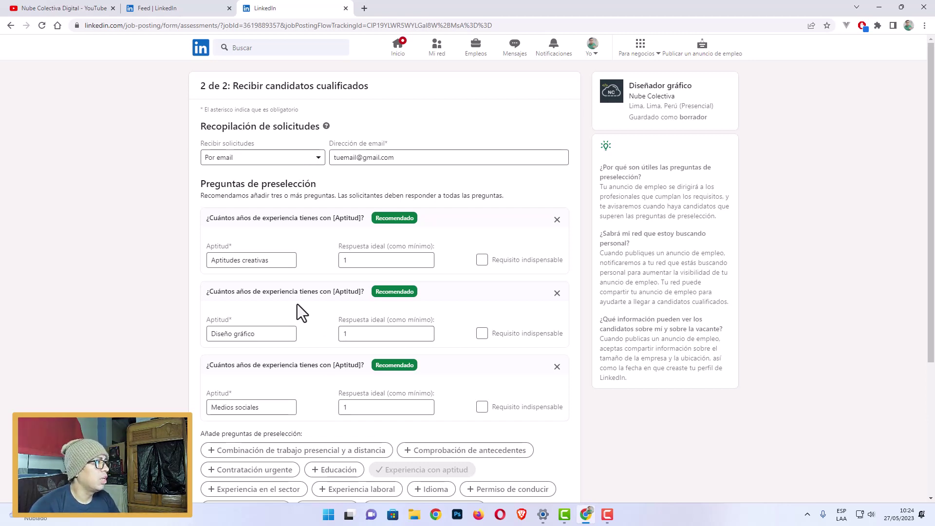
Mark the Aptitudes creativas and Diseño gráfico questions as Requisito indispensable.
scroll(296, 299, down, 2)
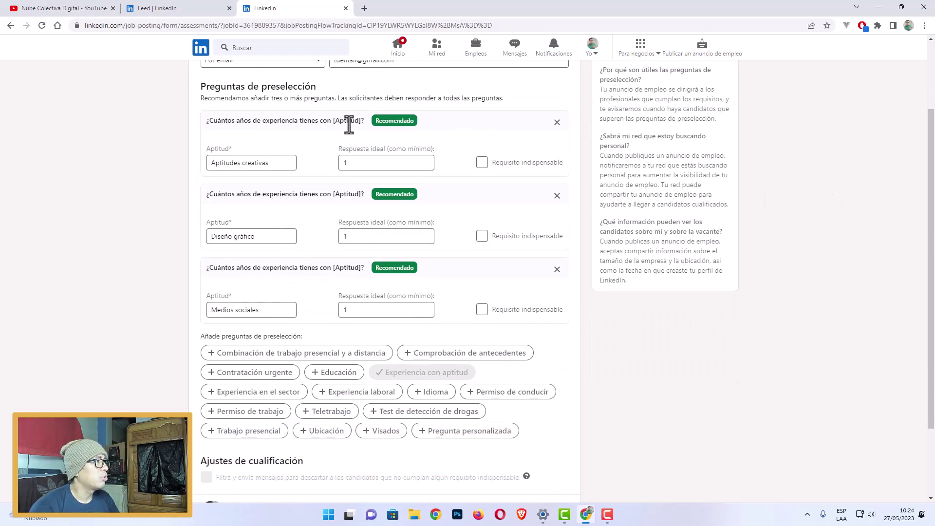
drag(373, 124, 428, 126)
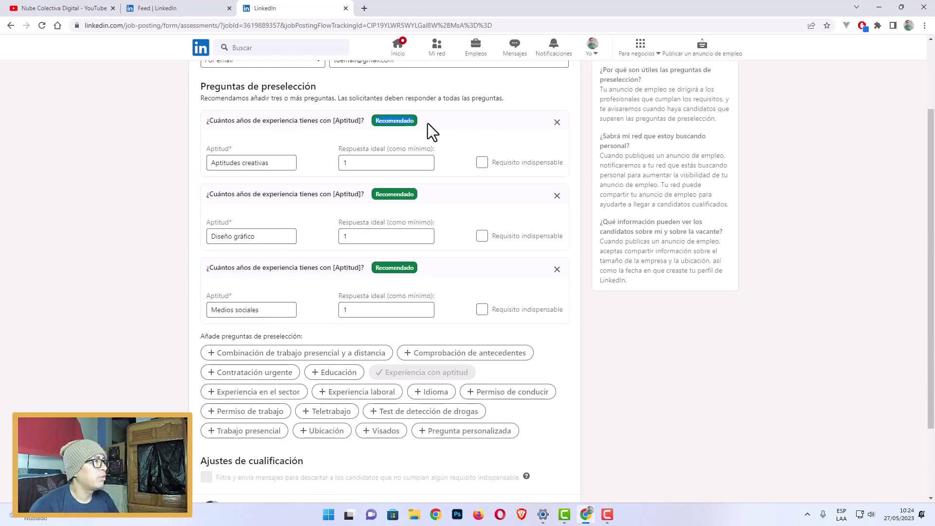
click(815, 258)
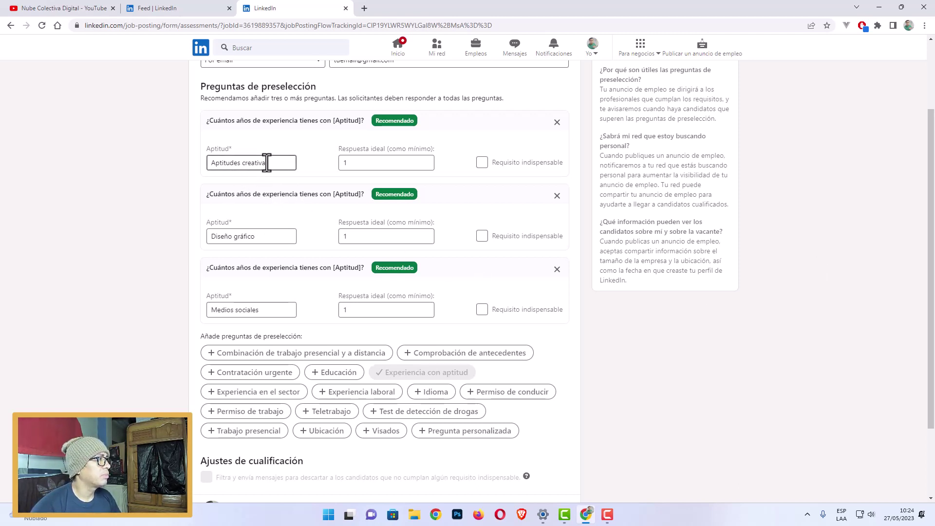
click(488, 162)
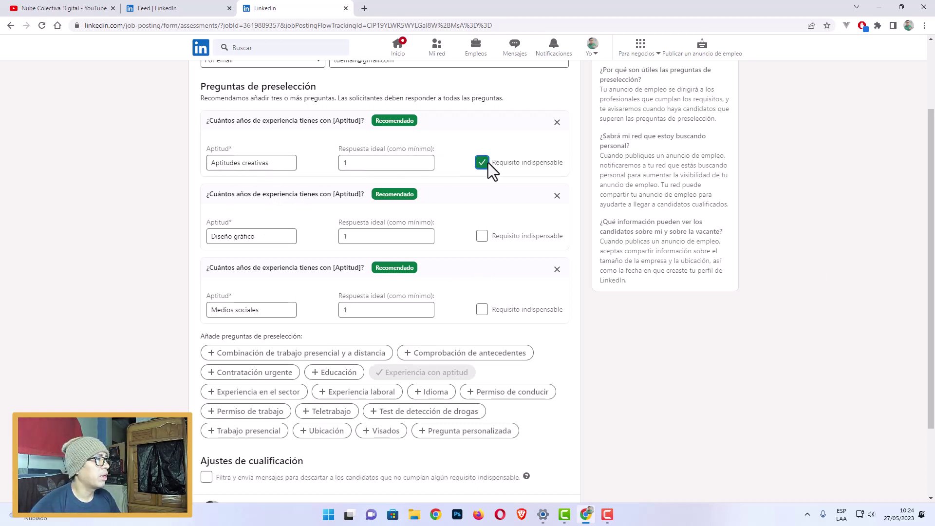
drag(221, 194, 345, 195)
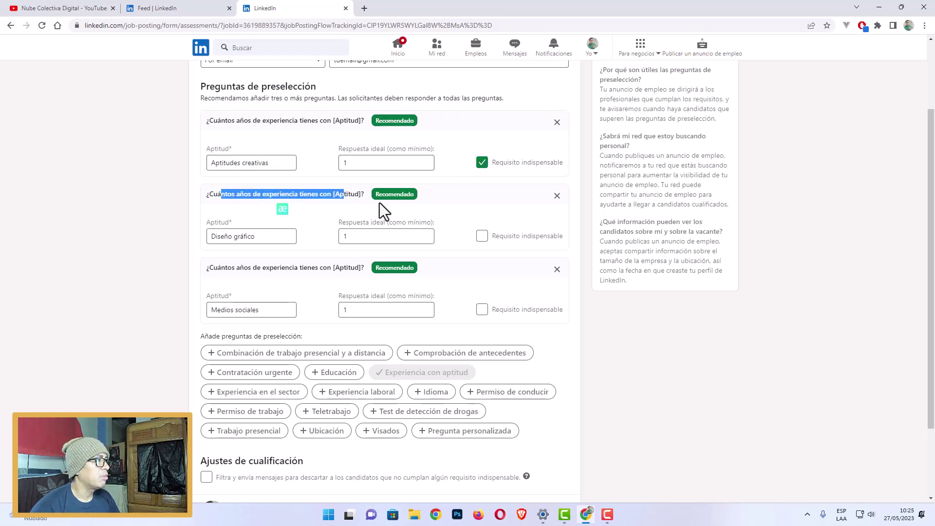
click(443, 211)
click(479, 237)
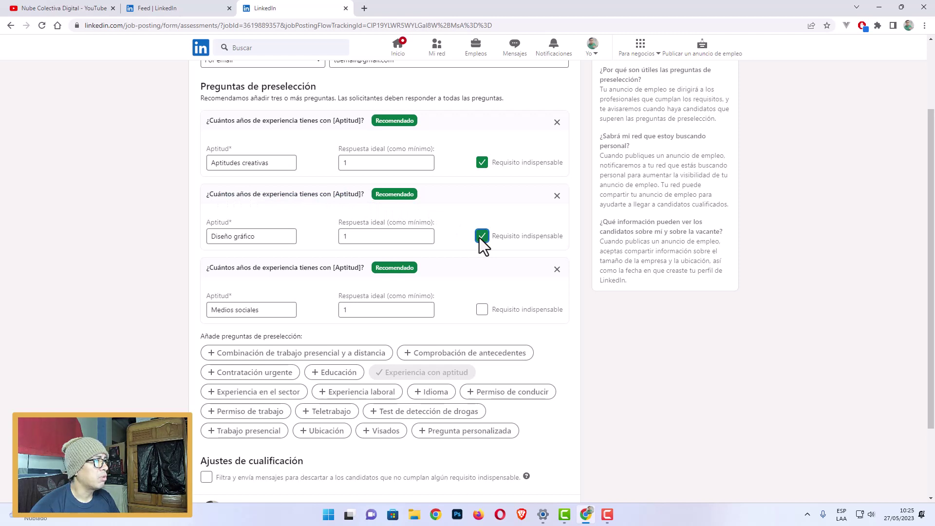
drag(257, 268, 340, 268)
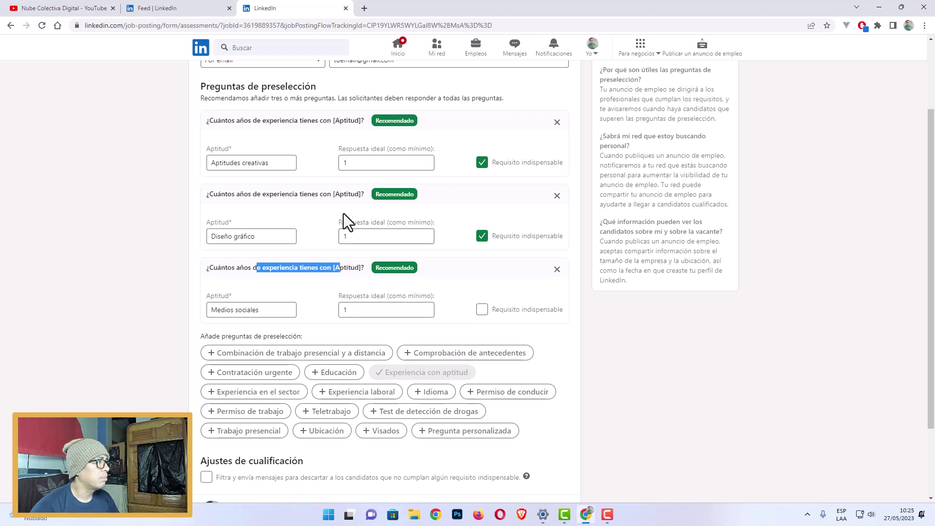
click(342, 199)
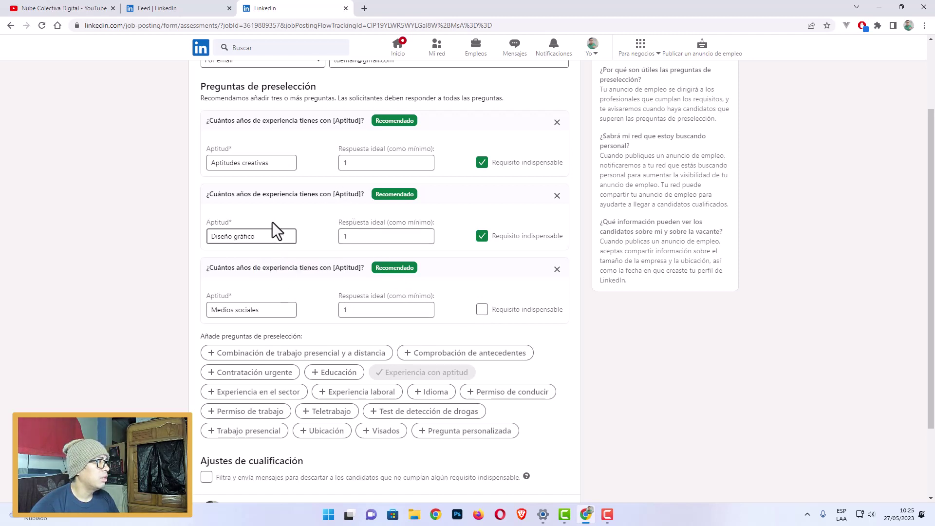
Replace the third skill, Medios sociales, with Adobe Photoshop.
drag(273, 166, 216, 196)
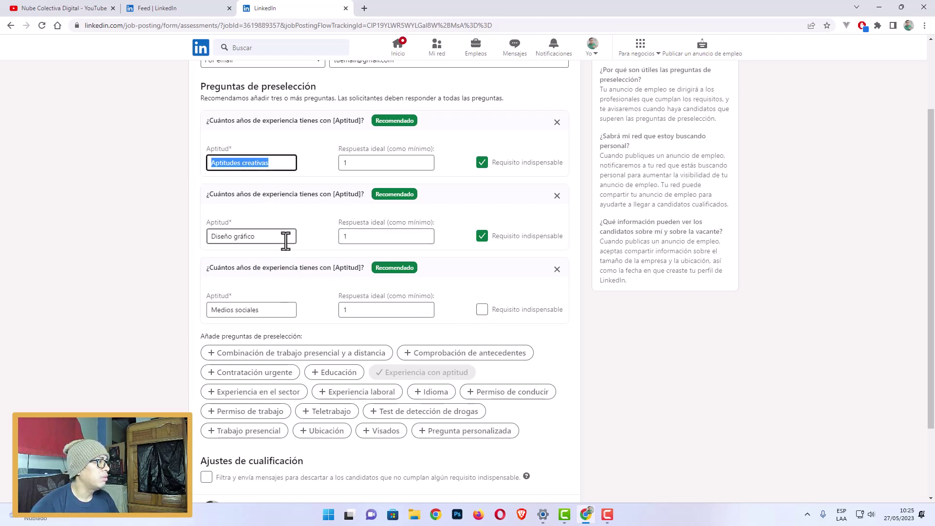
drag(284, 238, 191, 246)
drag(269, 308, 168, 308)
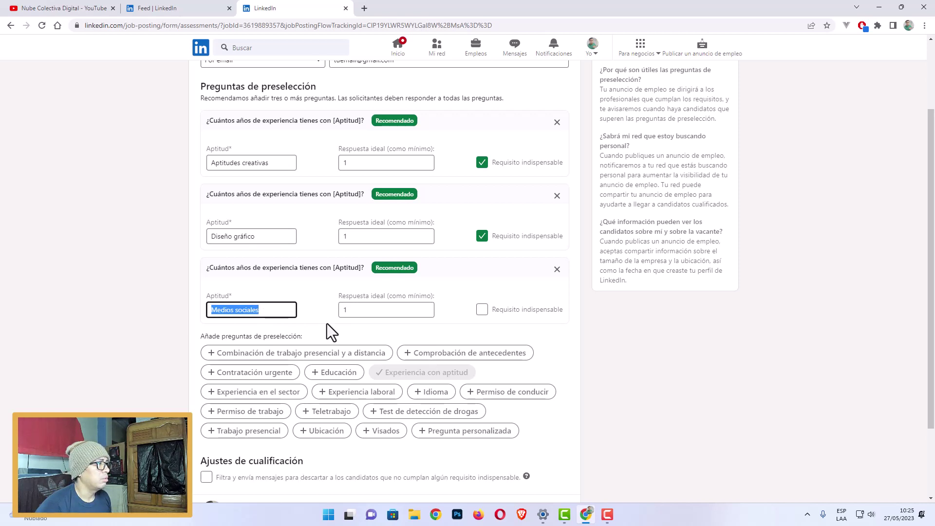
text(Ado)
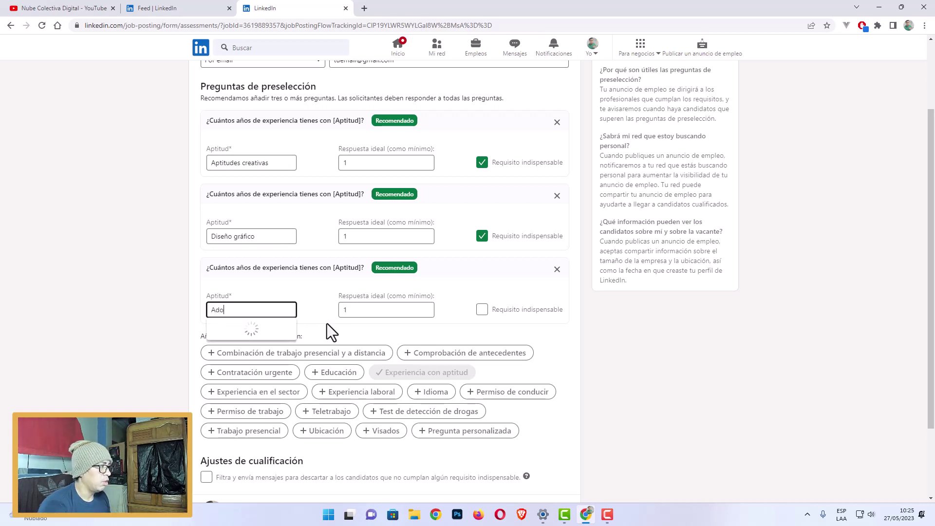
text(be Photosh)
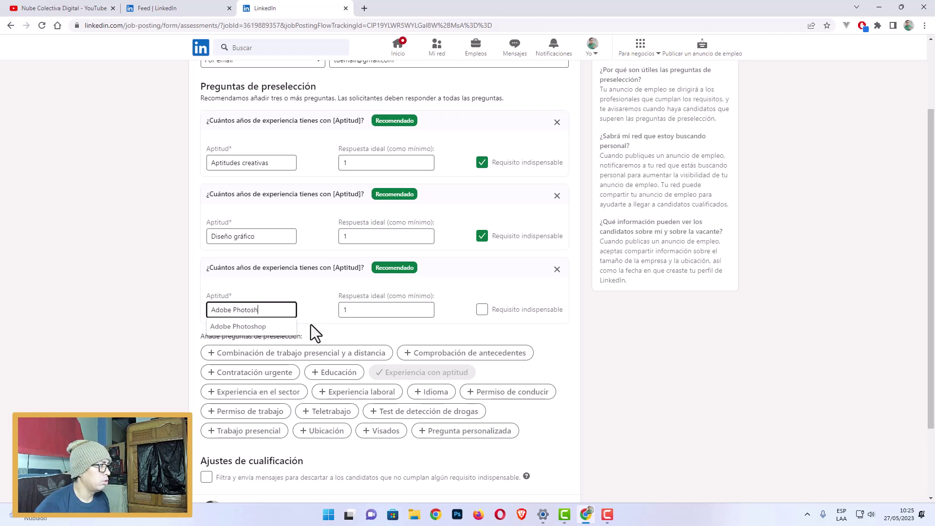
click(276, 327)
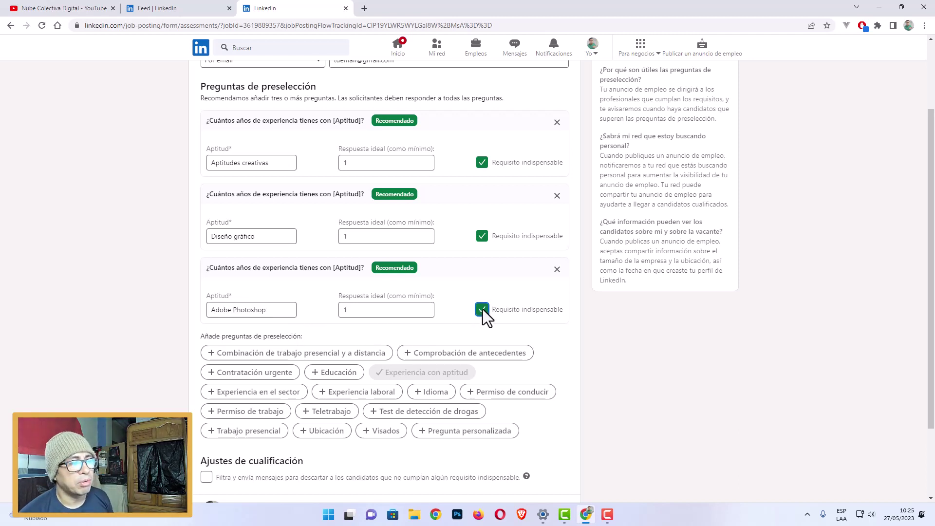
scroll(535, 370, down, 2)
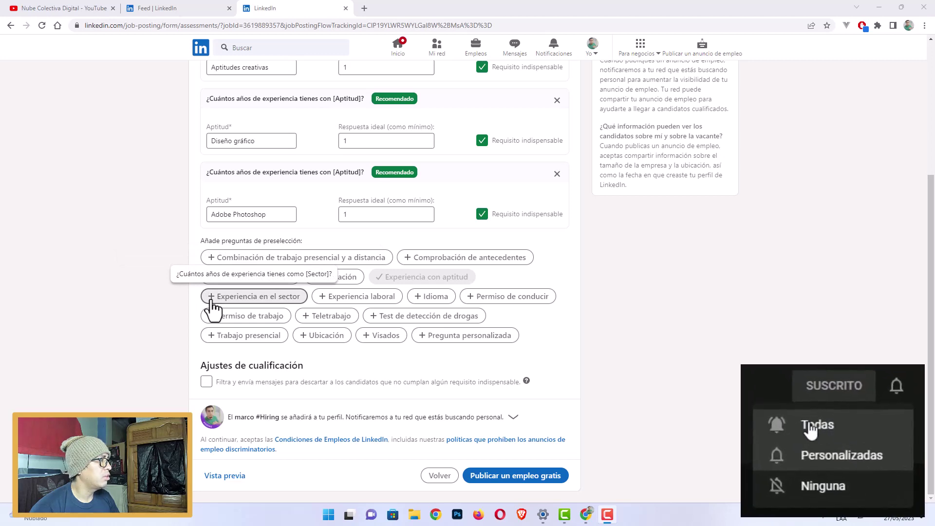
Turn on 'Filtra y envía mensajes para descartar a los candidatos' under Ajustes de cualificación.
scroll(455, 227, up, 3)
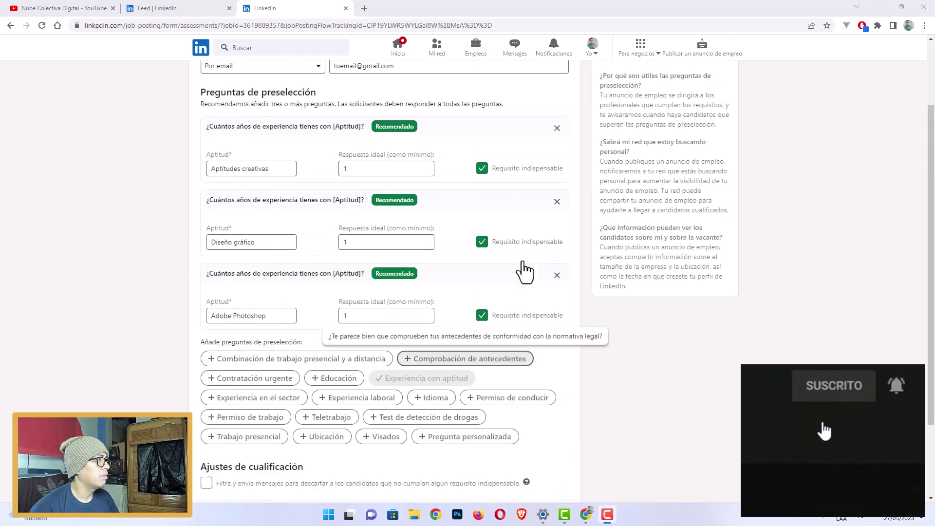
scroll(461, 289, down, 3)
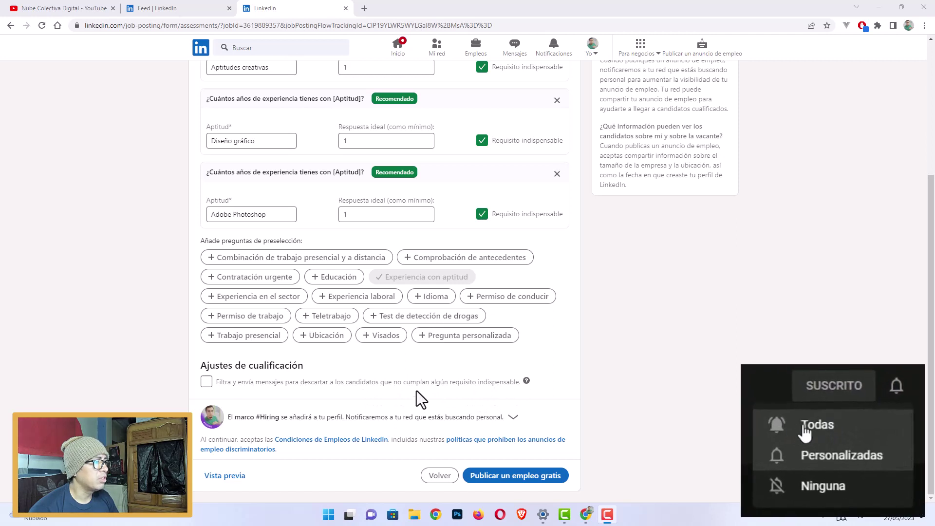
click(211, 384)
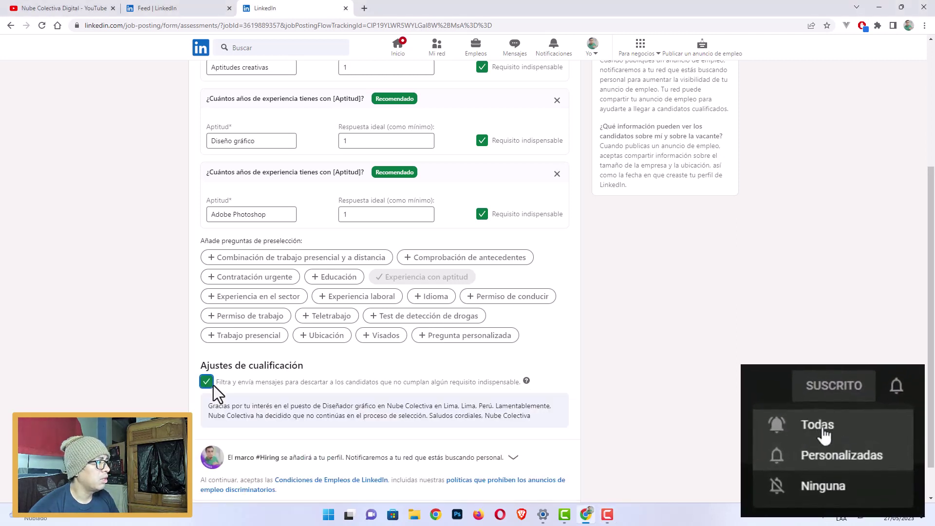
scroll(166, 406, down, 1)
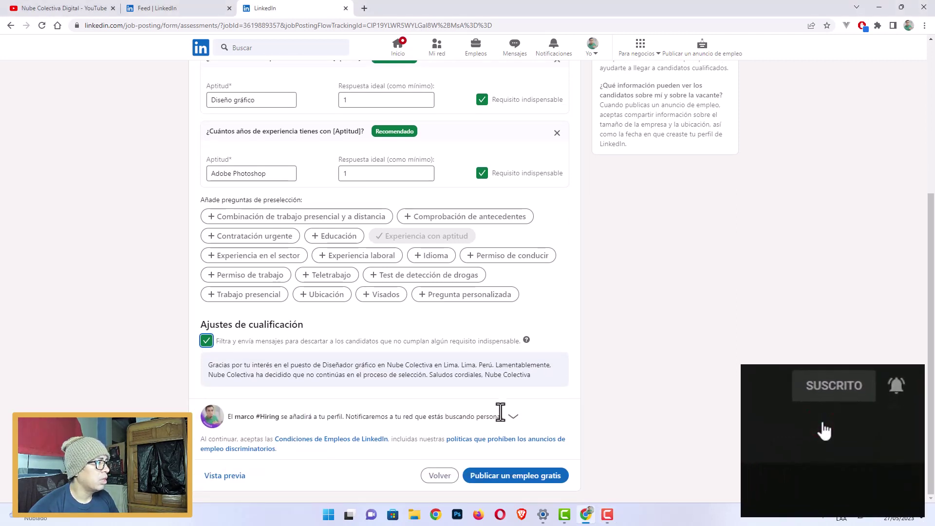
click(229, 483)
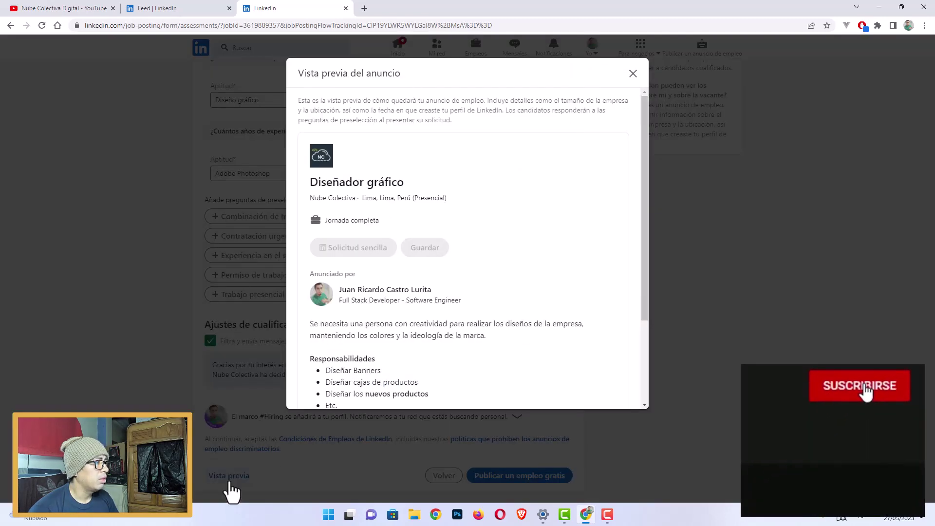
drag(641, 241, 651, 200)
click(633, 73)
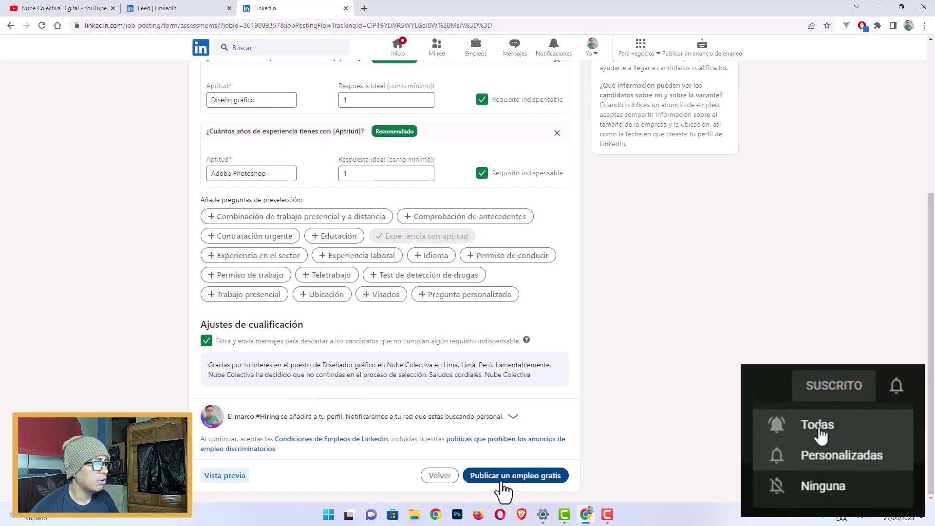
Publish the free job post and request a code for a pasted work e-mail.
click(525, 478)
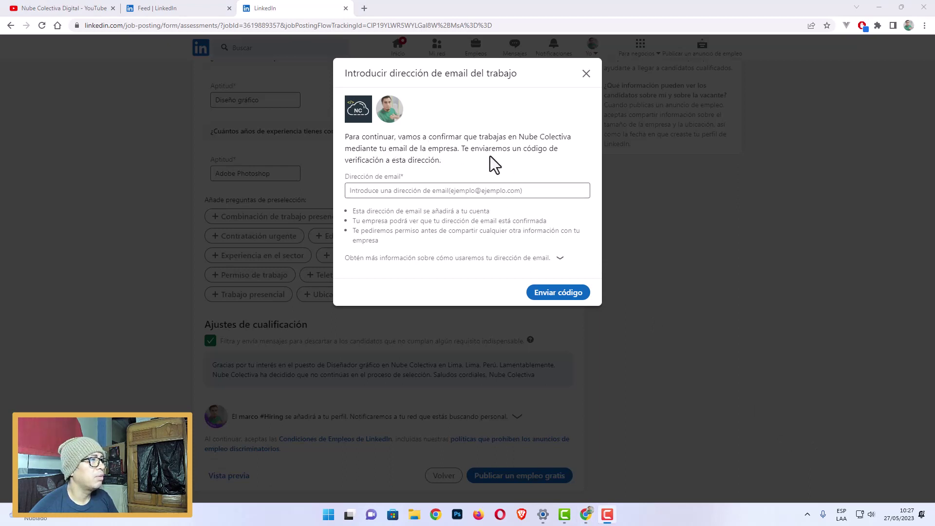
click(408, 191)
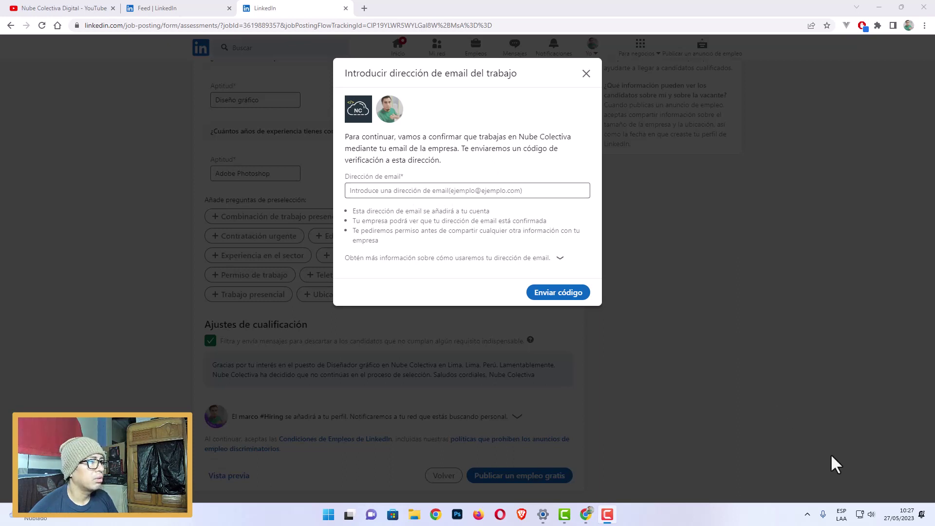
key(ctrl+v)
drag(415, 191, 313, 194)
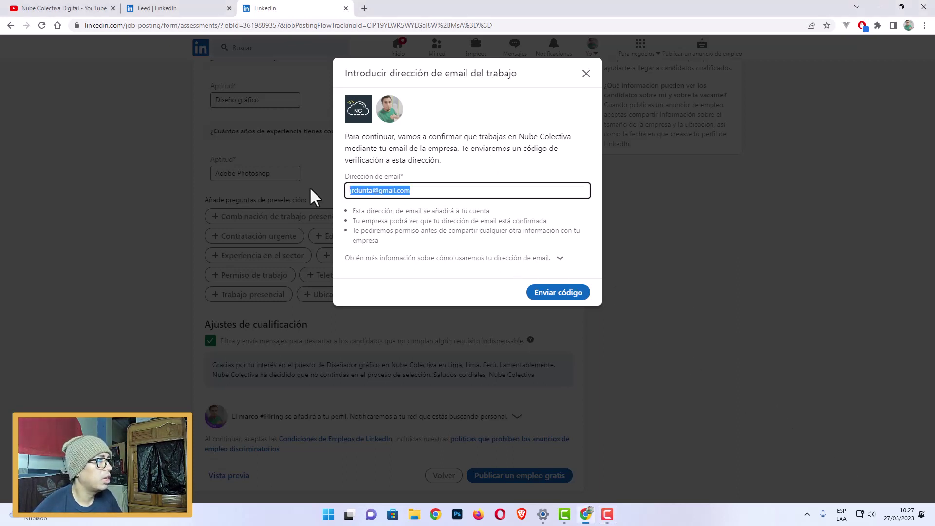
click(555, 293)
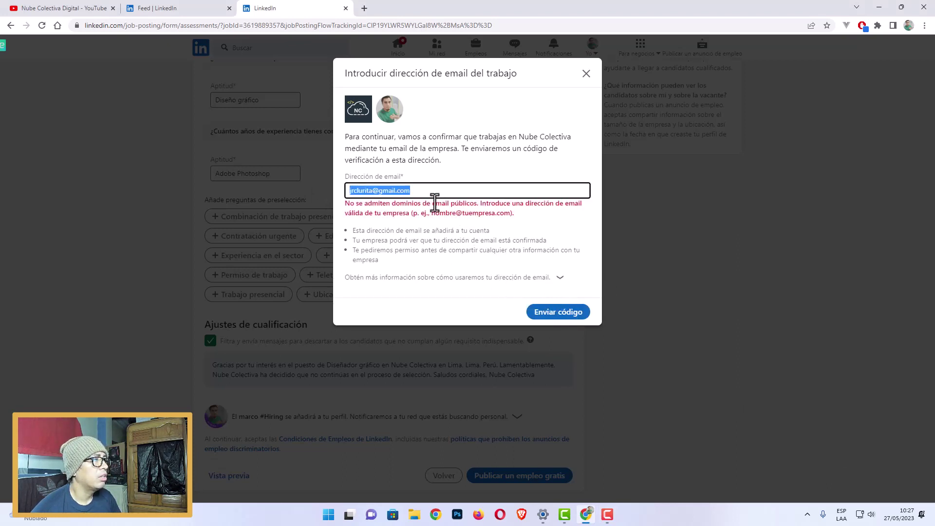
Rewrite the e-mail domain, first as adidas.com, then as miempresa.com.
click(421, 191)
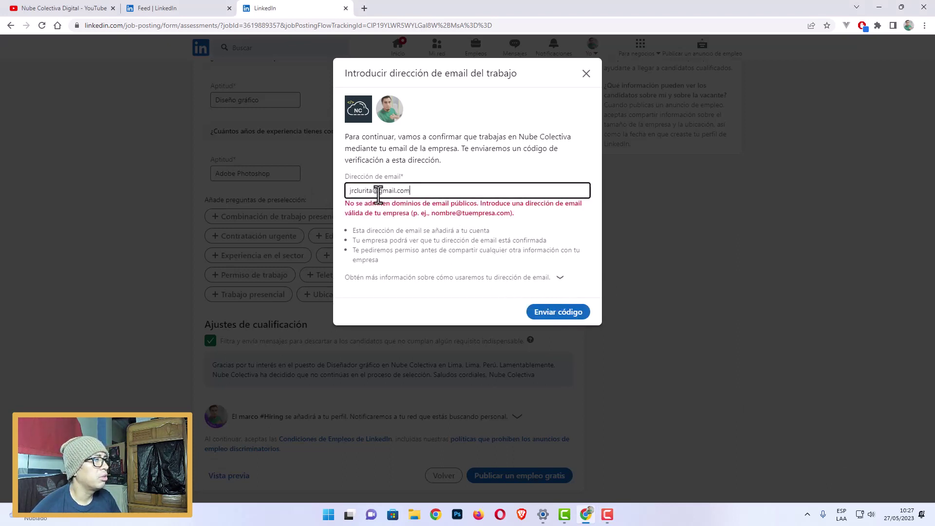
drag(378, 194, 444, 195)
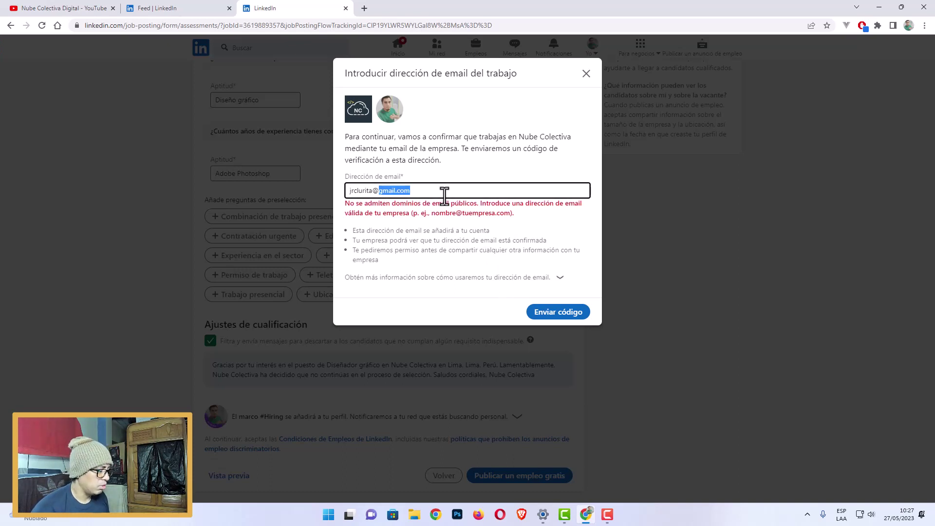
text(adida)
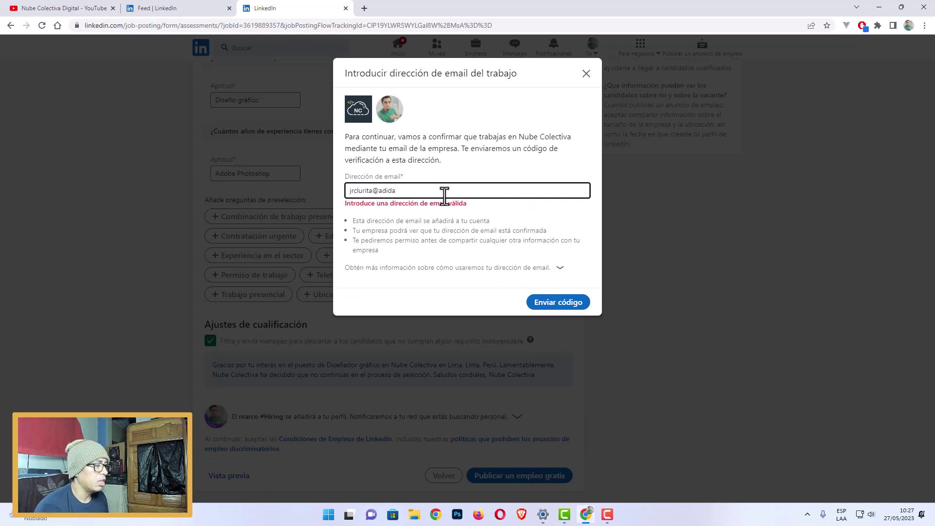
text(s.com)
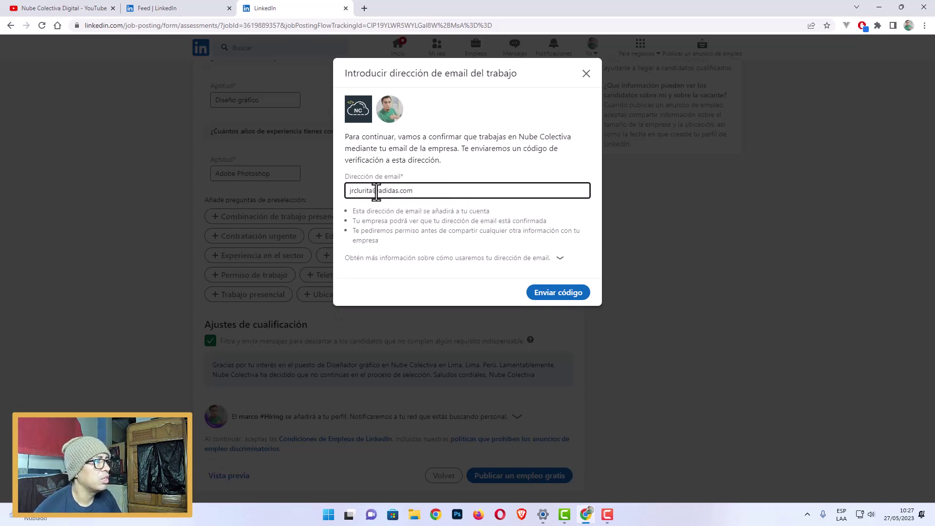
drag(379, 189, 399, 190)
text(miempres)
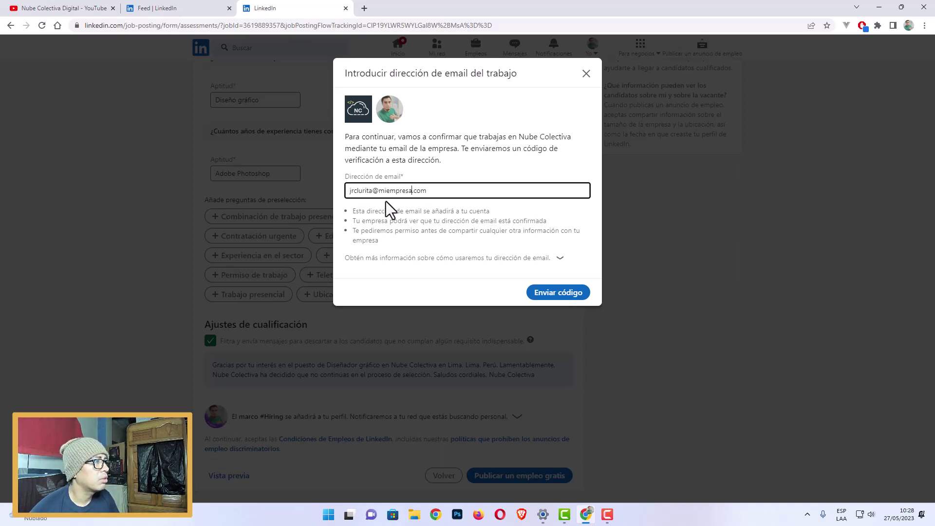
drag(371, 191, 437, 193)
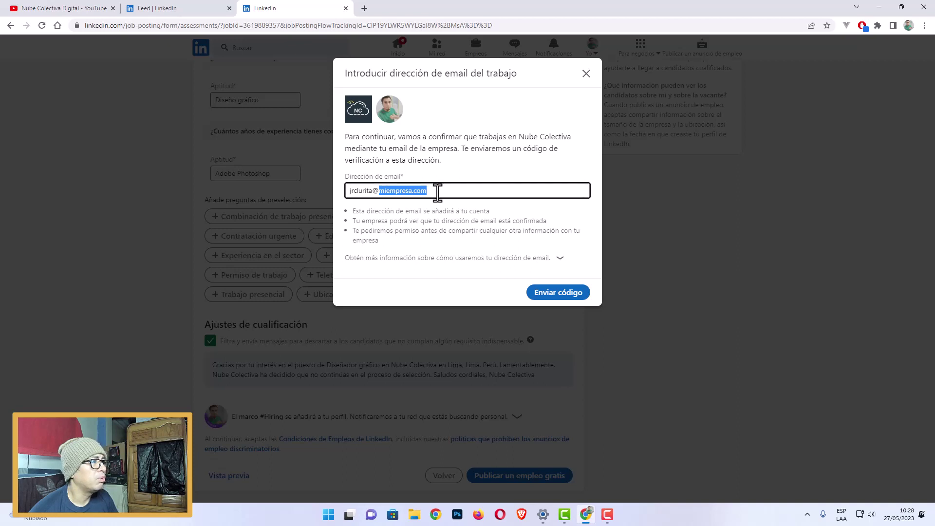
Correct the rejected work address to the Nube Colectiva company e-mail.
click(555, 296)
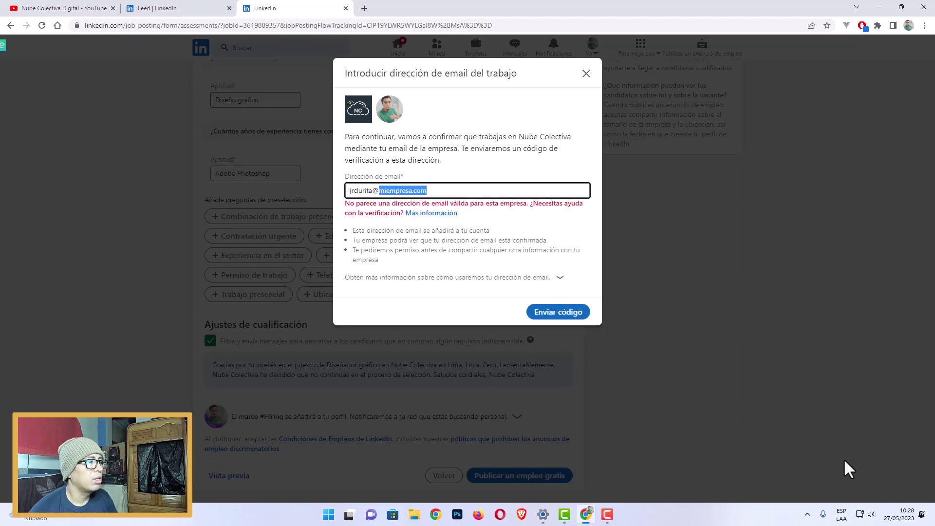
click(432, 191)
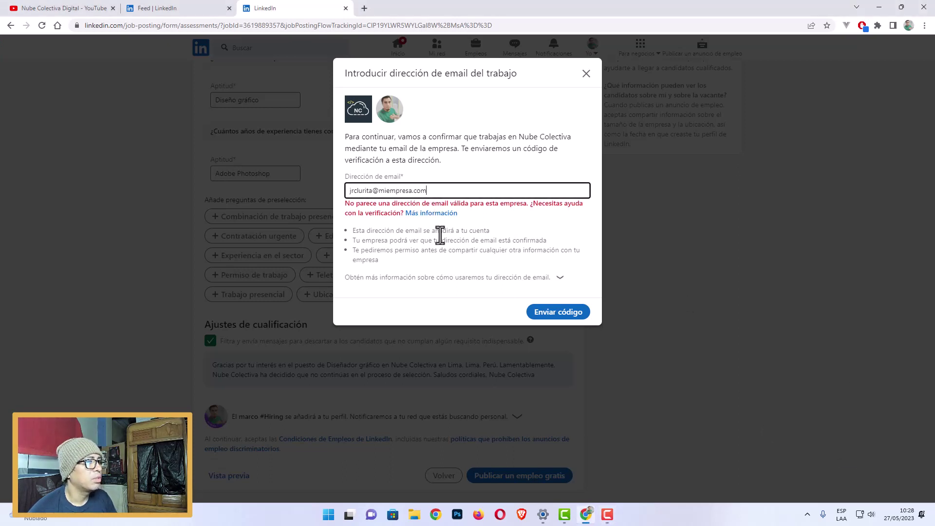
drag(379, 191, 411, 191)
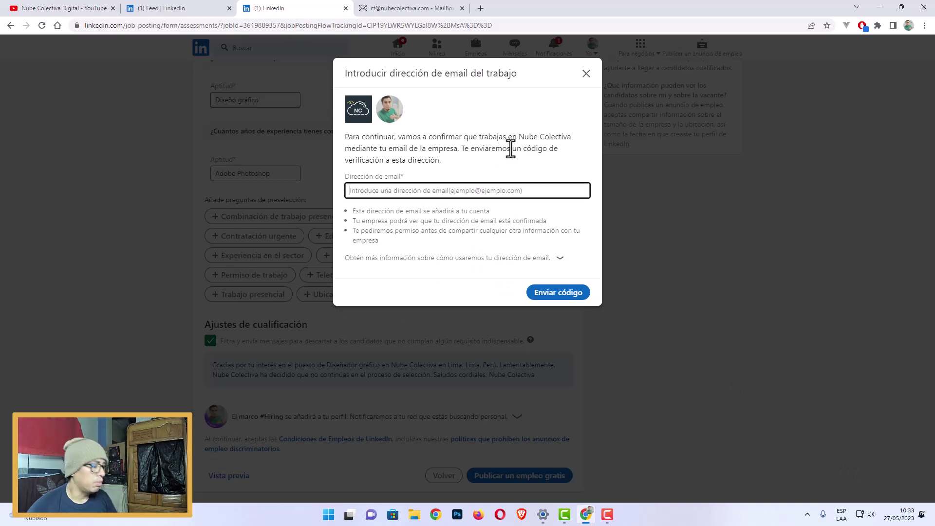
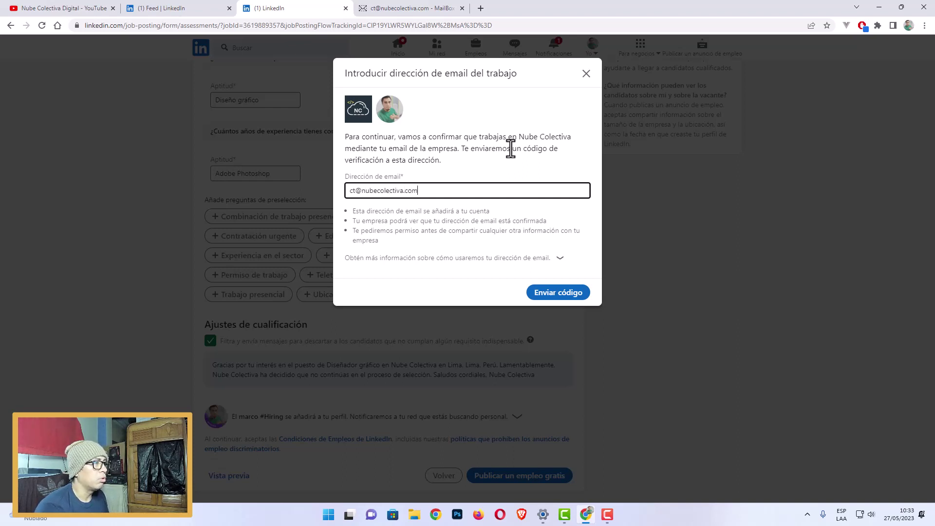
drag(347, 190, 424, 192)
click(423, 192)
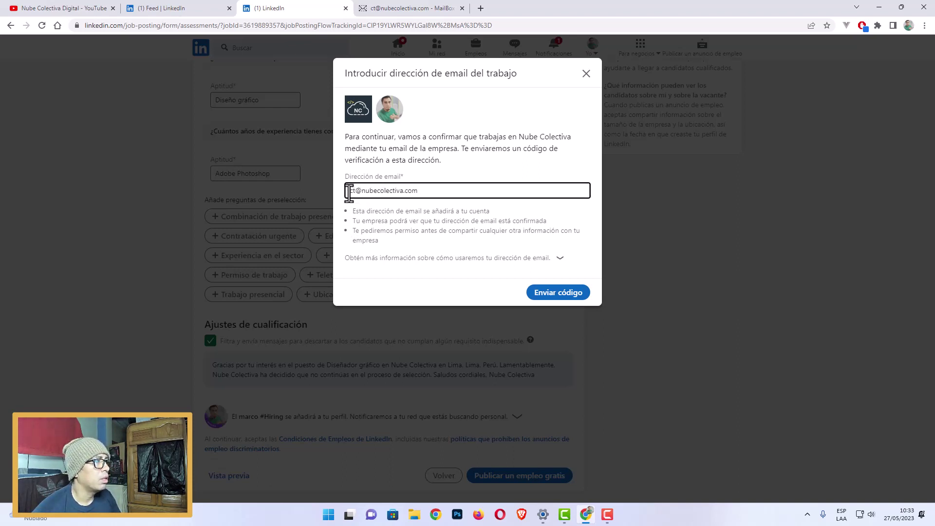
drag(360, 190, 362, 190)
click(430, 190)
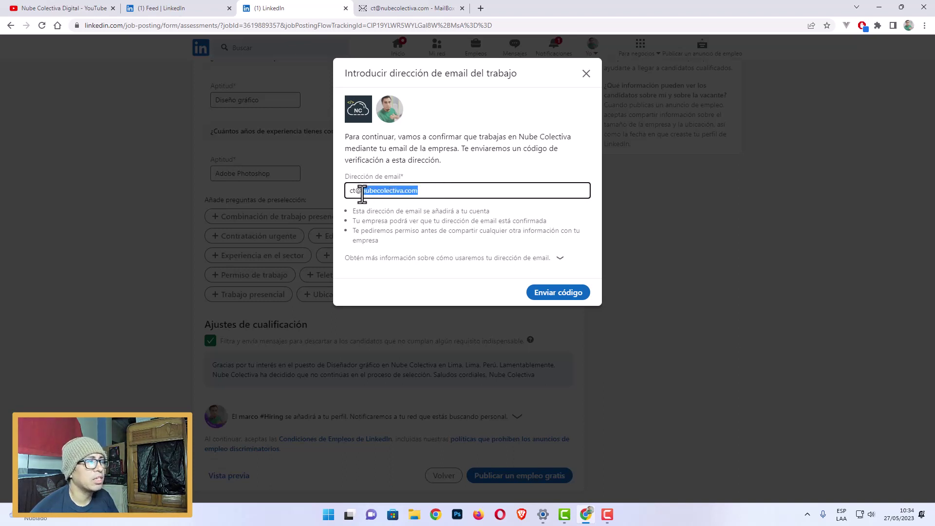
click(480, 169)
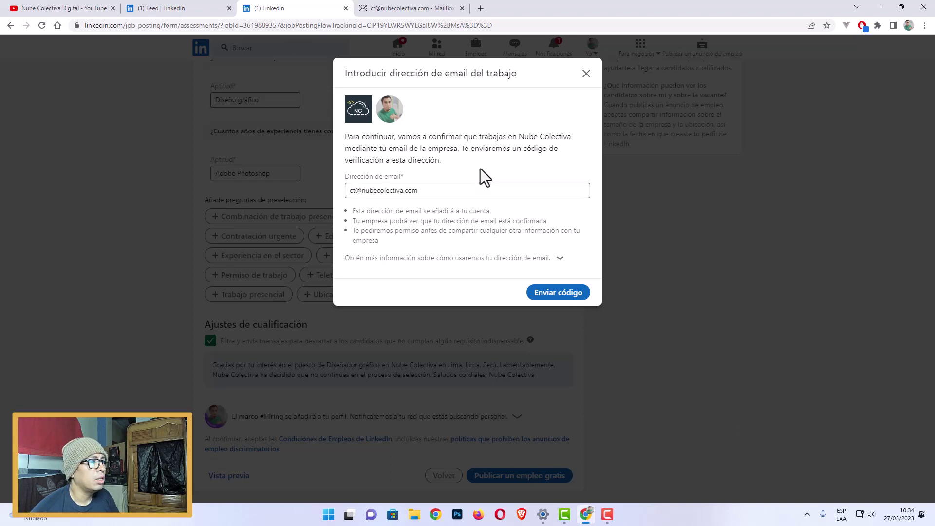
Send the verification code to the company address and go to the webmail inbox.
click(559, 298)
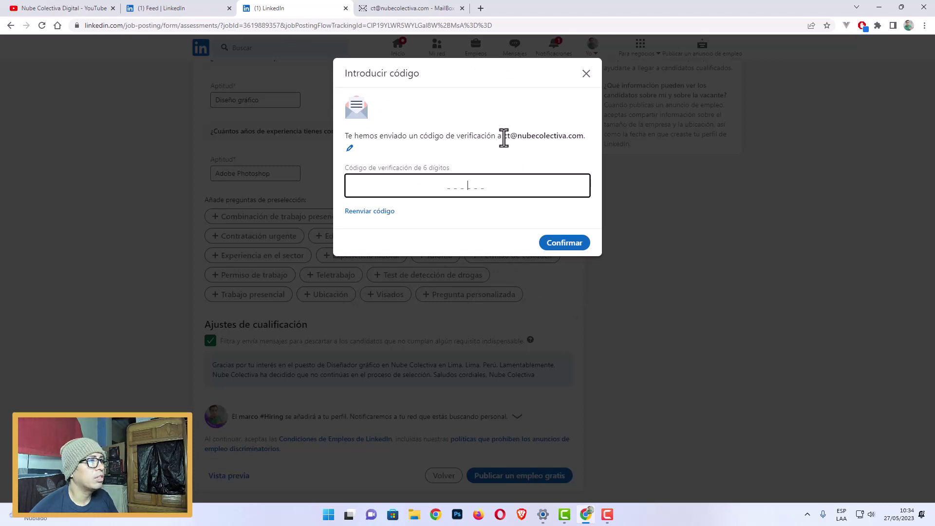
drag(504, 136, 563, 165)
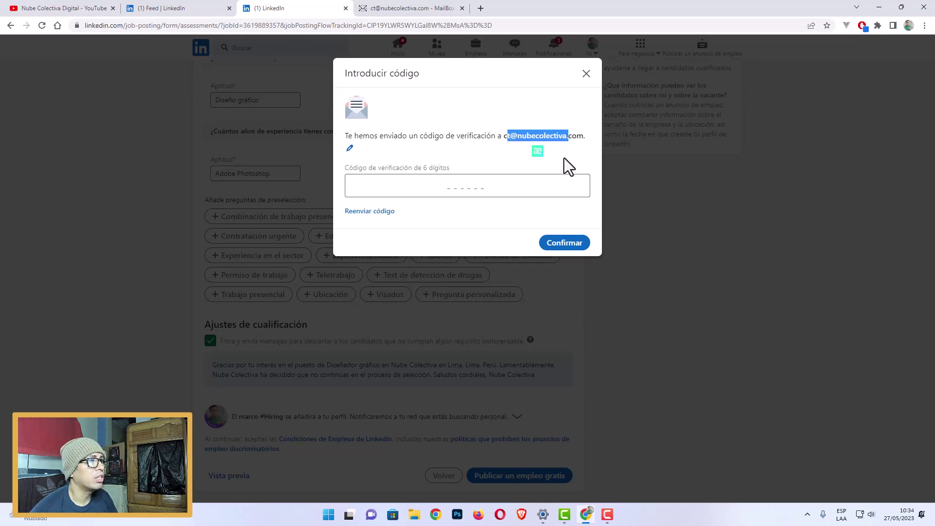
click(577, 181)
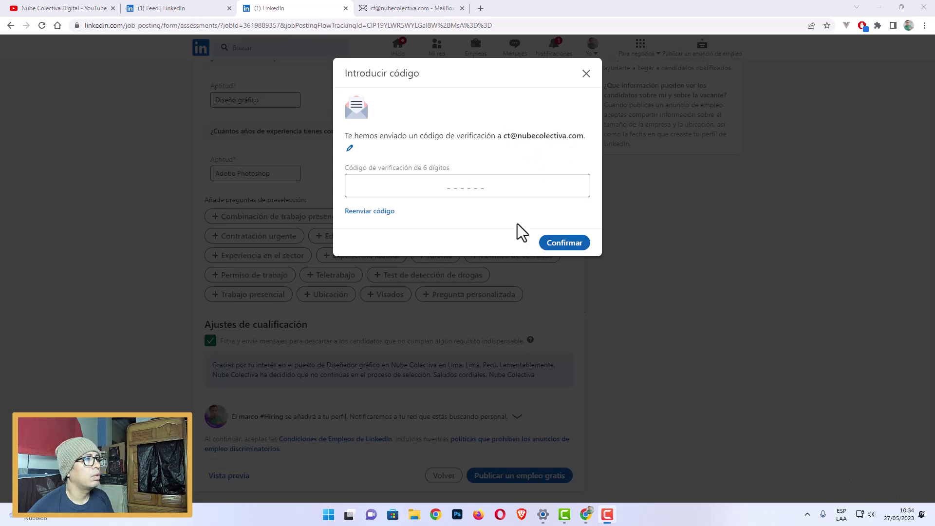
click(403, 10)
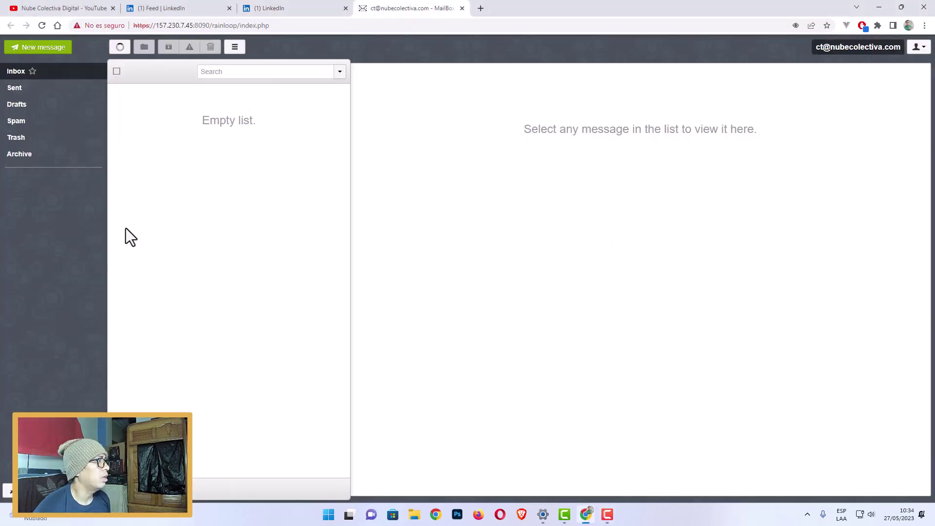
Refresh the RainLoop inbox and open LinkedIn's verification email.
click(121, 49)
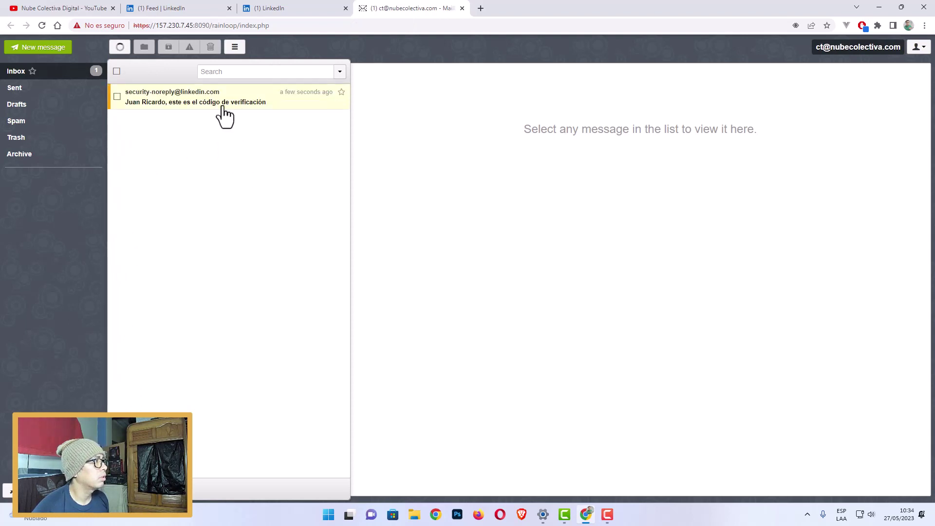
click(224, 110)
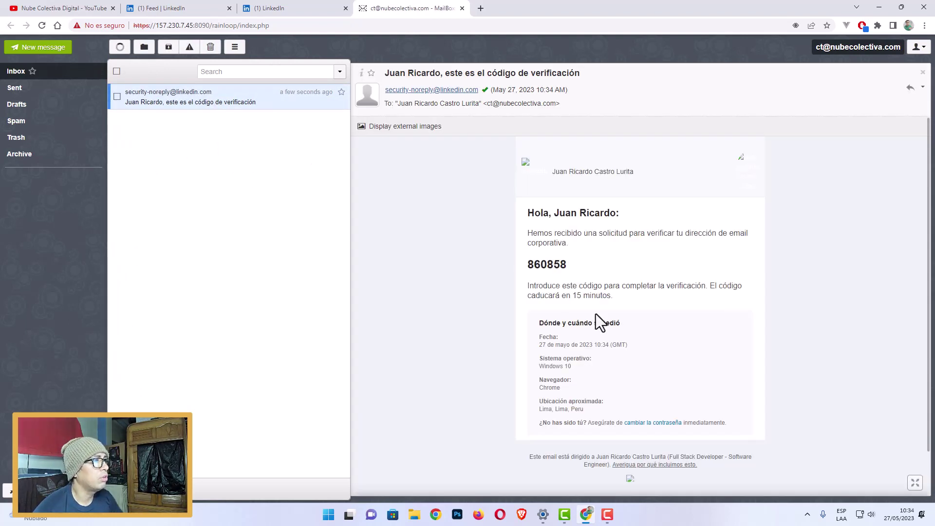
drag(528, 267, 568, 267)
click(617, 270)
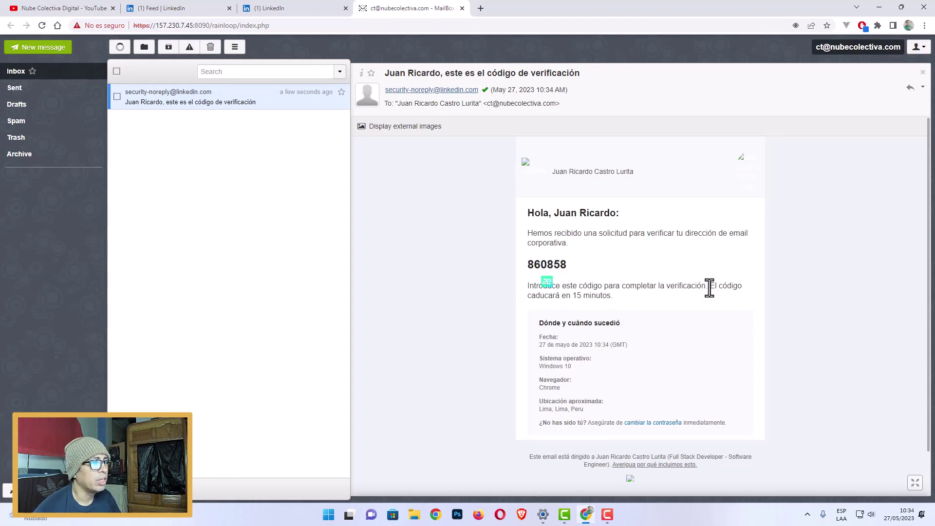
drag(710, 286, 611, 297)
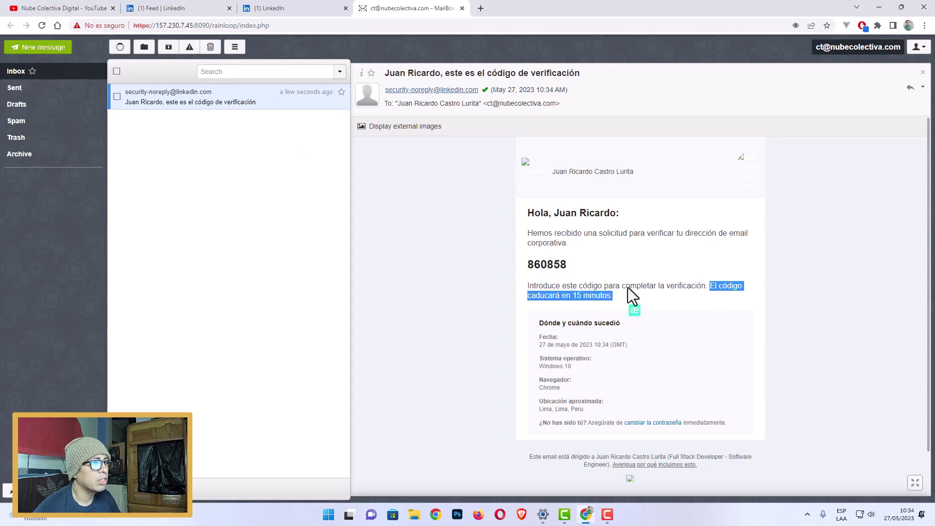
click(630, 285)
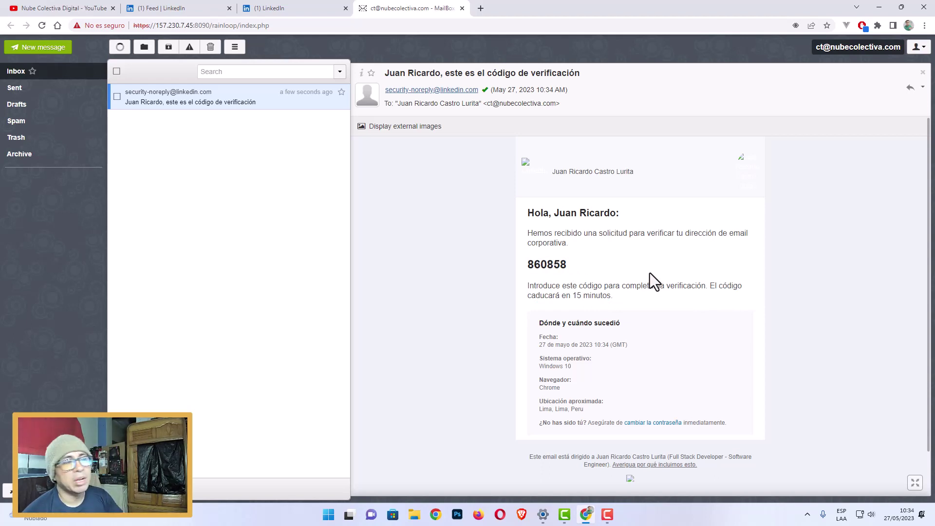
Copy the six-digit code and return to LinkedIn's code-entry field.
drag(526, 267, 571, 265)
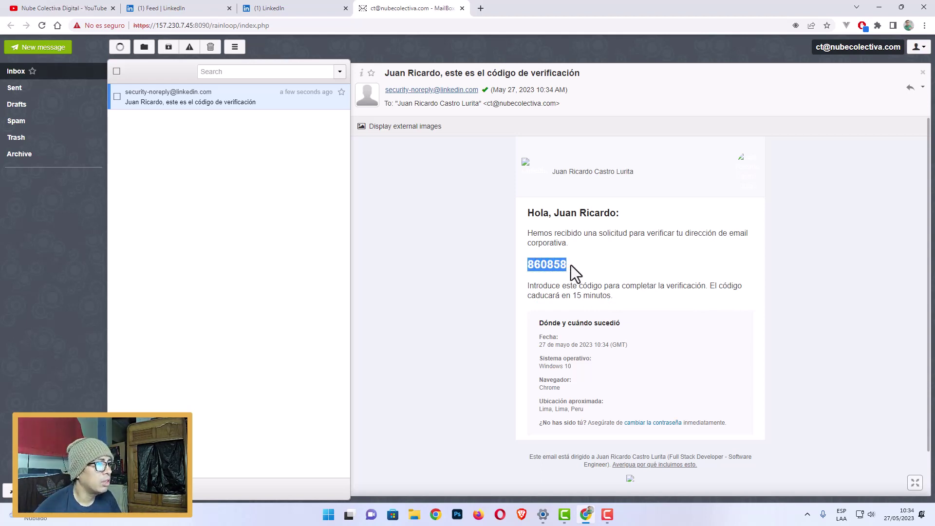
right_click(550, 269)
click(567, 274)
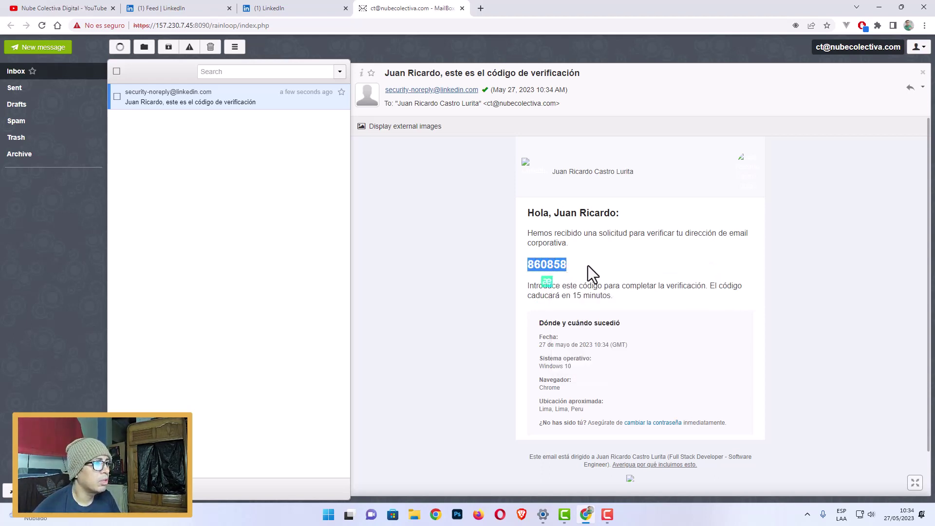
click(523, 267)
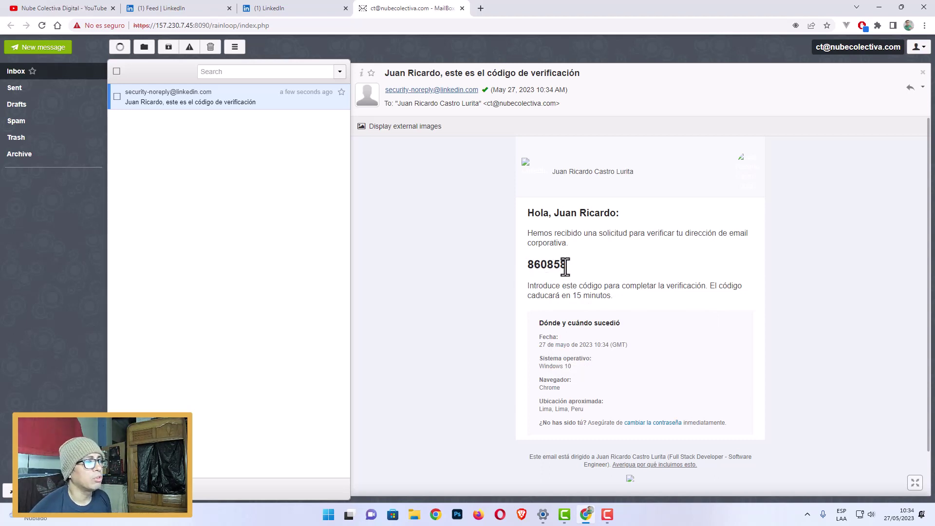
click(335, 12)
click(467, 194)
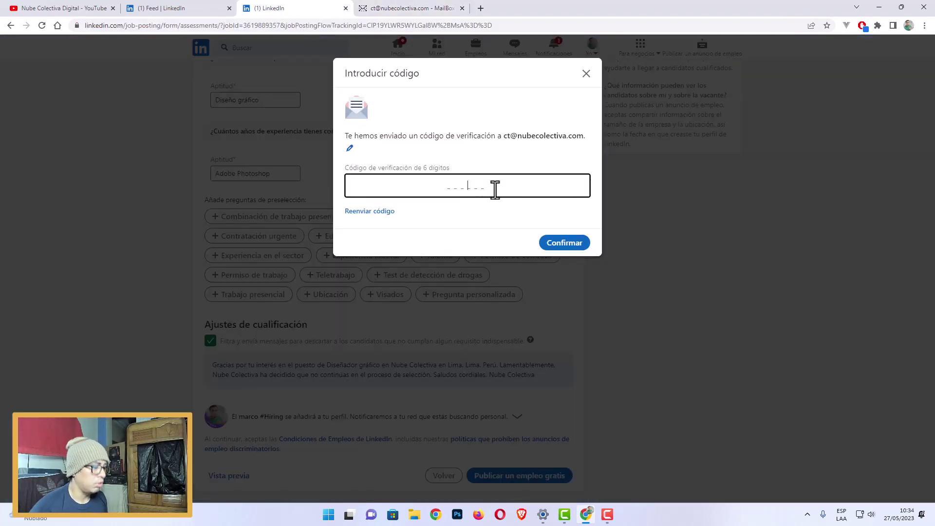
Paste the verification code and confirm it to activate the Diseñador gráfico post.
right_click(483, 187)
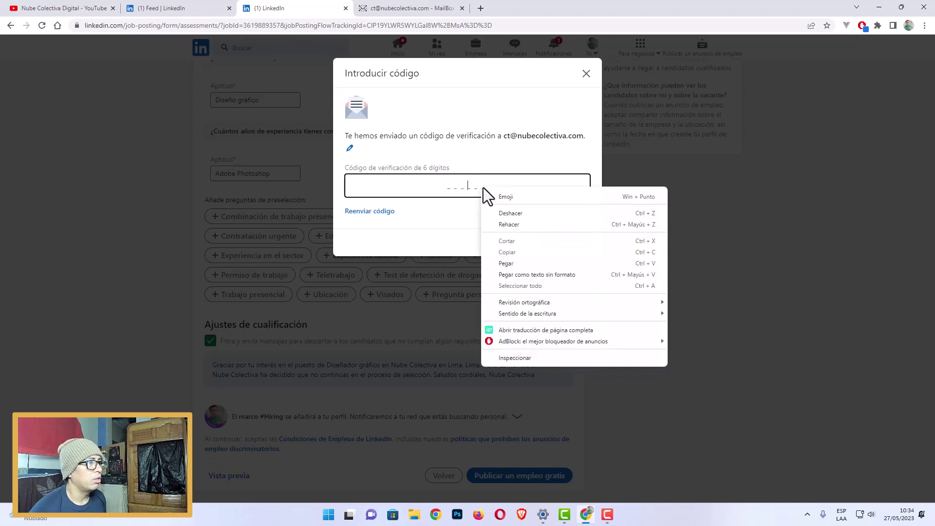
click(510, 263)
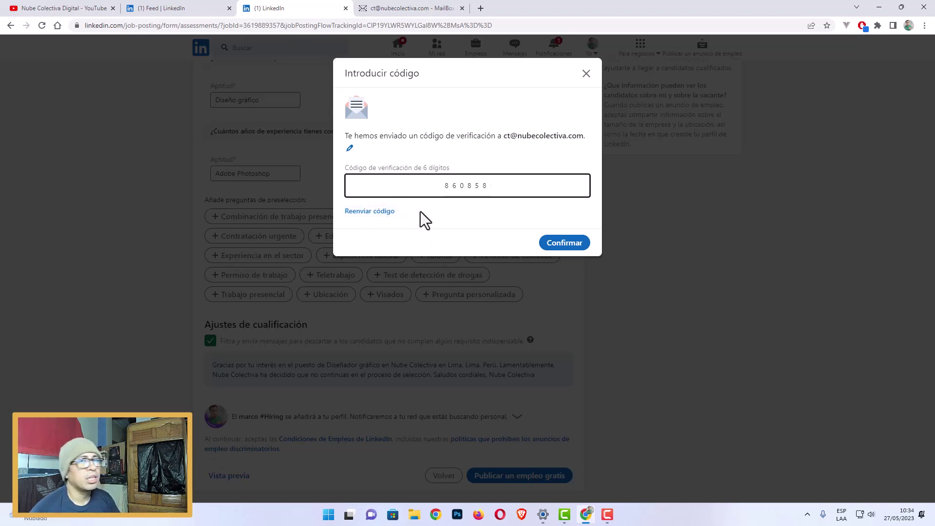
click(565, 243)
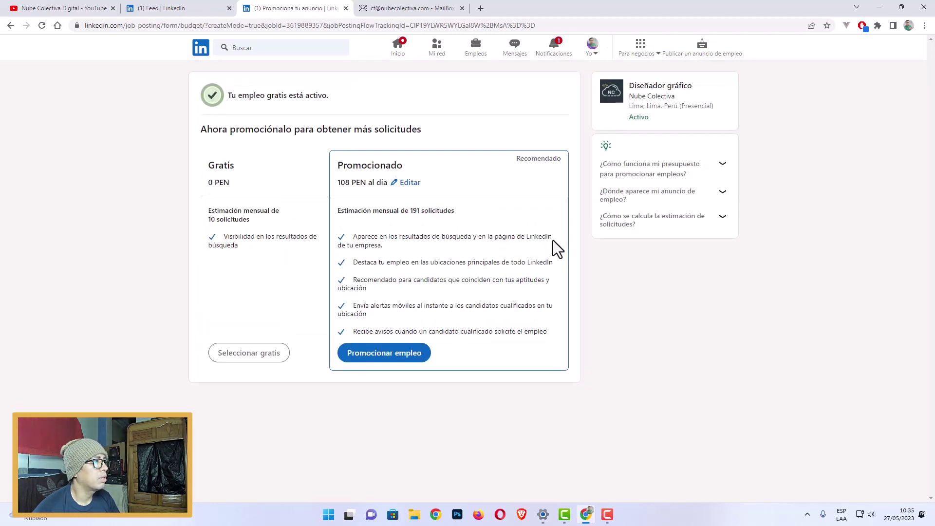
Glance at Notificaciones, then return to the LinkedIn home feed.
drag(329, 95, 225, 94)
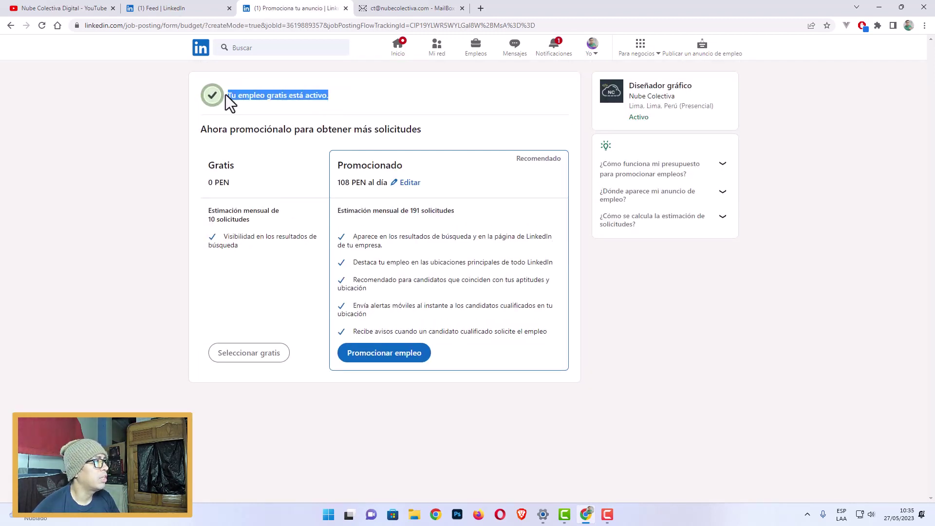
click(294, 96)
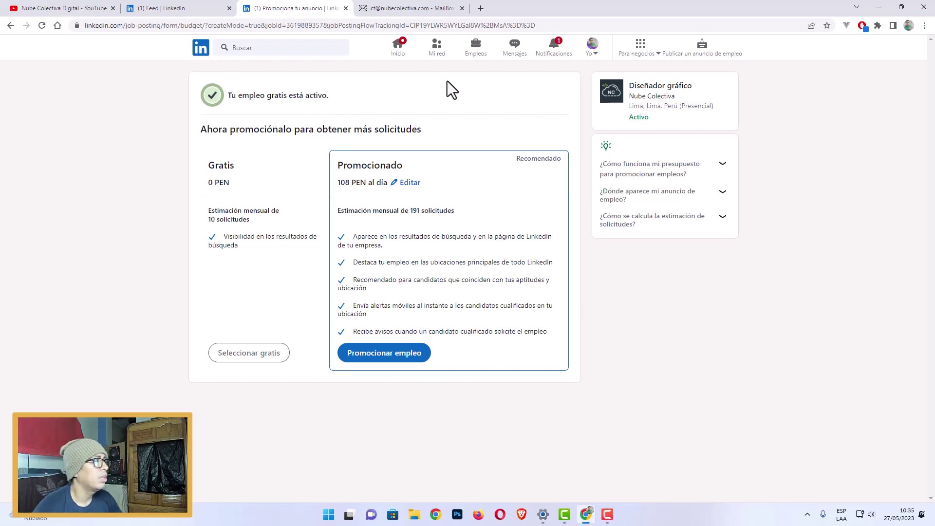
click(556, 46)
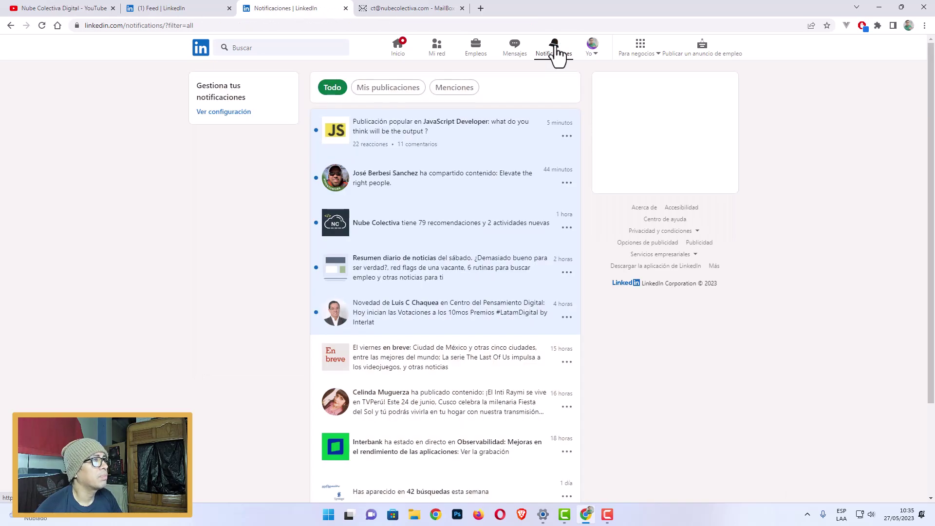
click(200, 52)
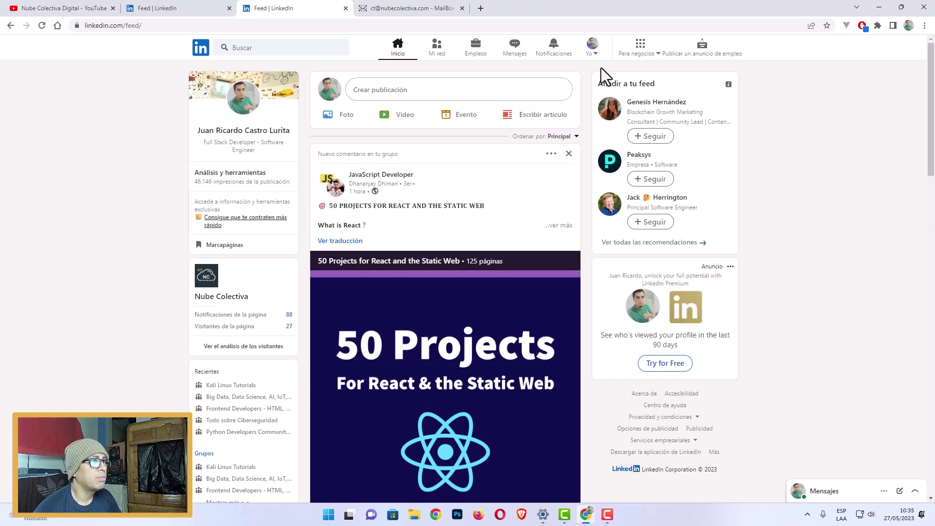
Open Cuenta de anuncios de empleo from the Yo menu in a new tab.
click(599, 55)
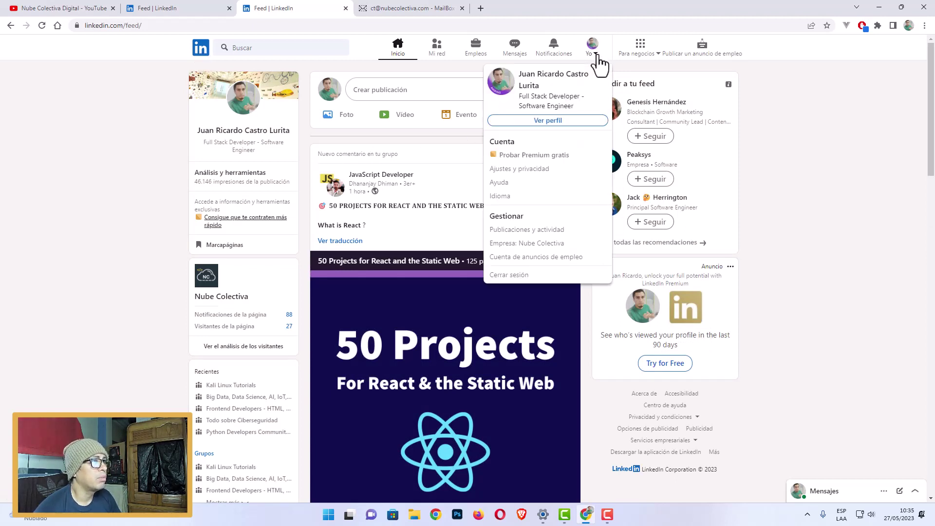
click(595, 56)
click(594, 58)
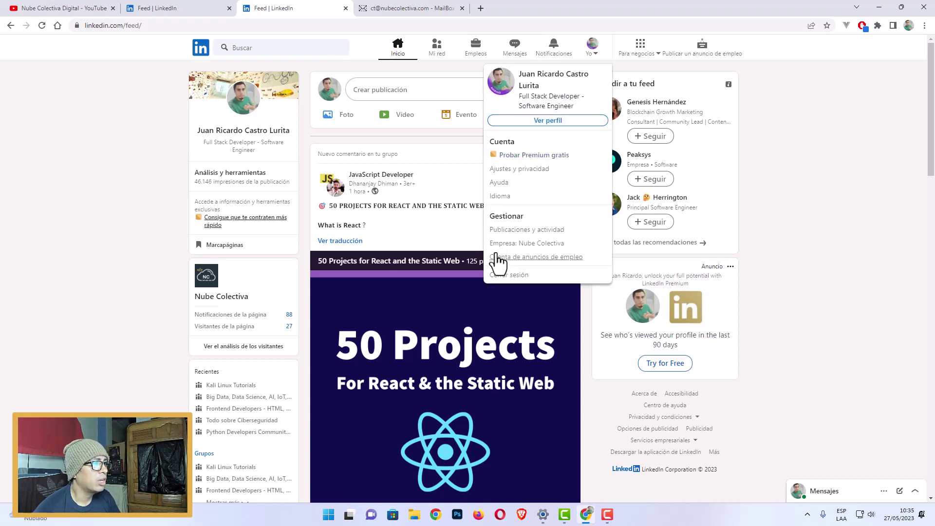
click(549, 258)
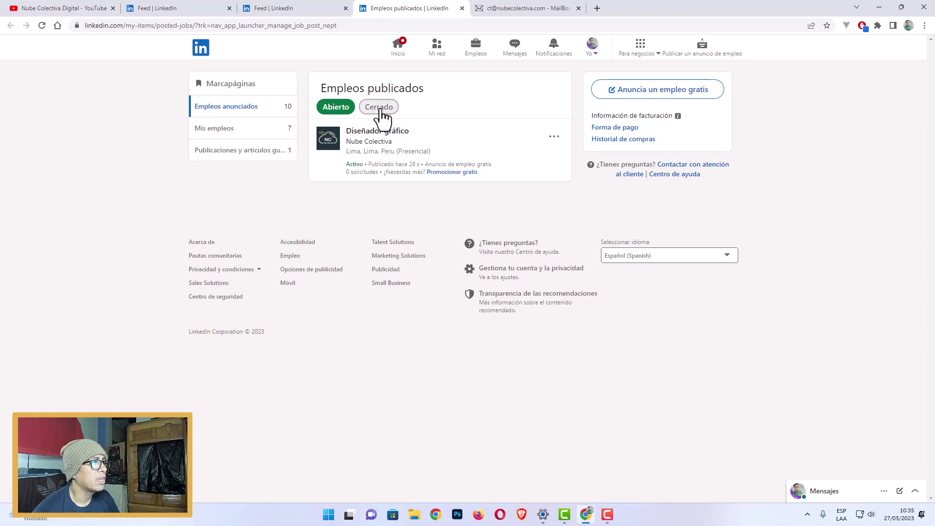
Check the Cerrado job ads, then return to Abierto showing the active Diseñador gráfico post.
click(383, 115)
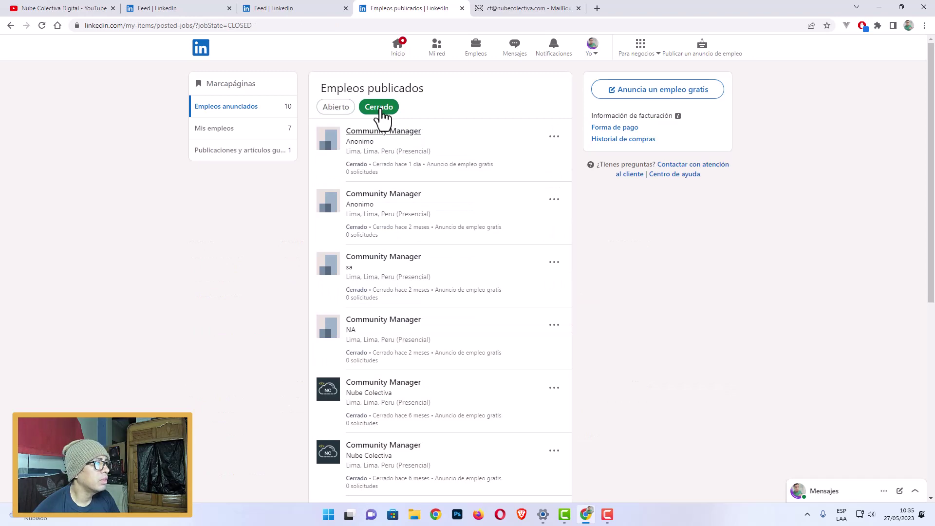
scroll(467, 260, down, 5)
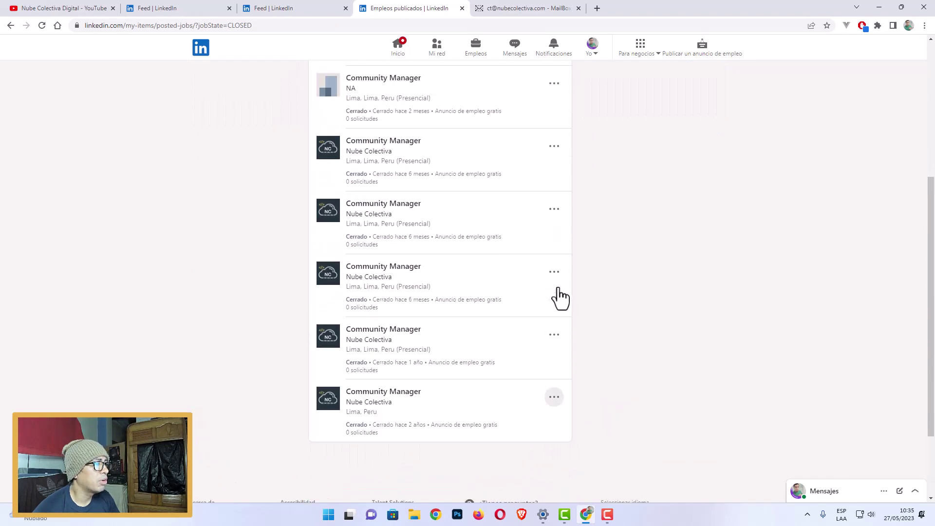
scroll(560, 297, up, 5)
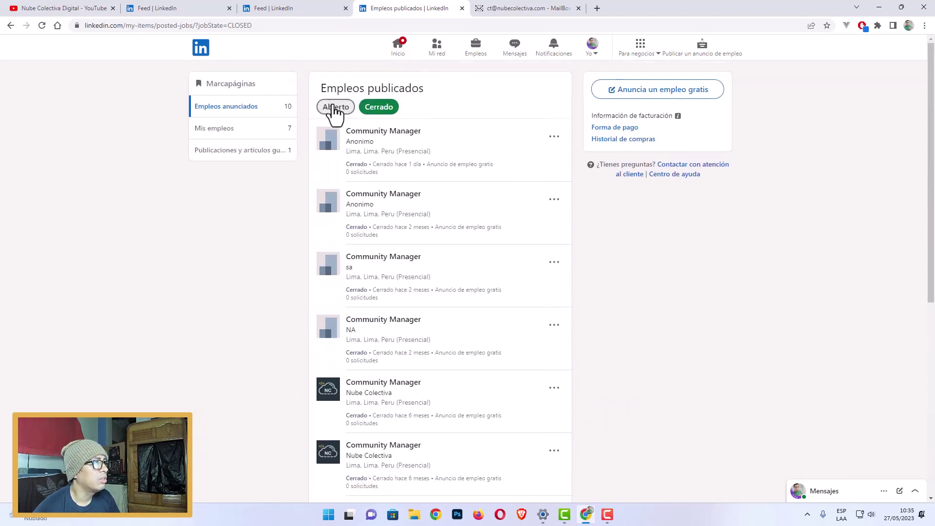
click(335, 108)
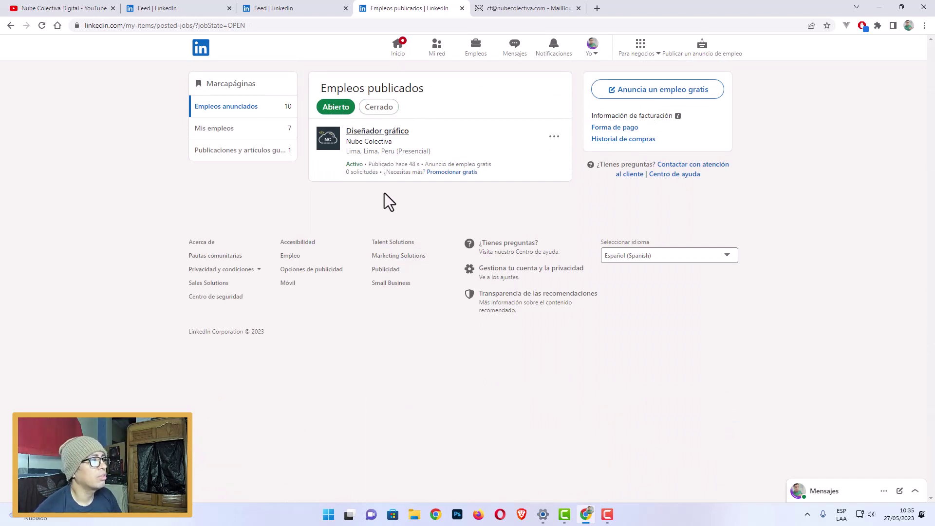
drag(342, 168, 423, 175)
click(433, 194)
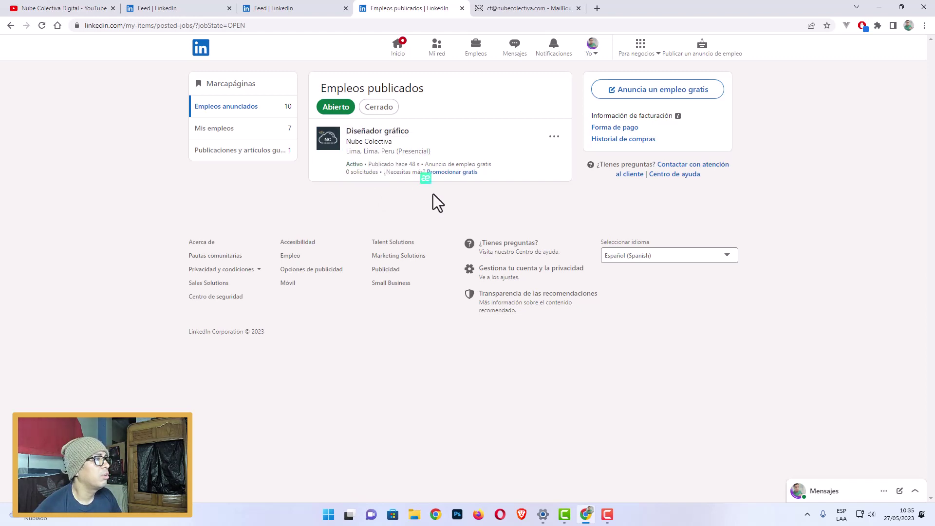
Open the Diseñador gráfico job's details and start editing its description.
click(373, 140)
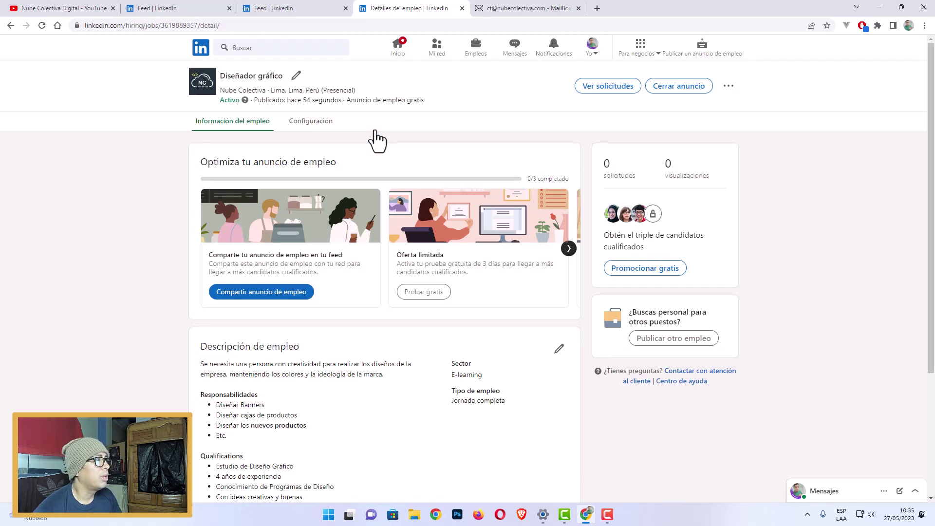
scroll(454, 324, down, 3)
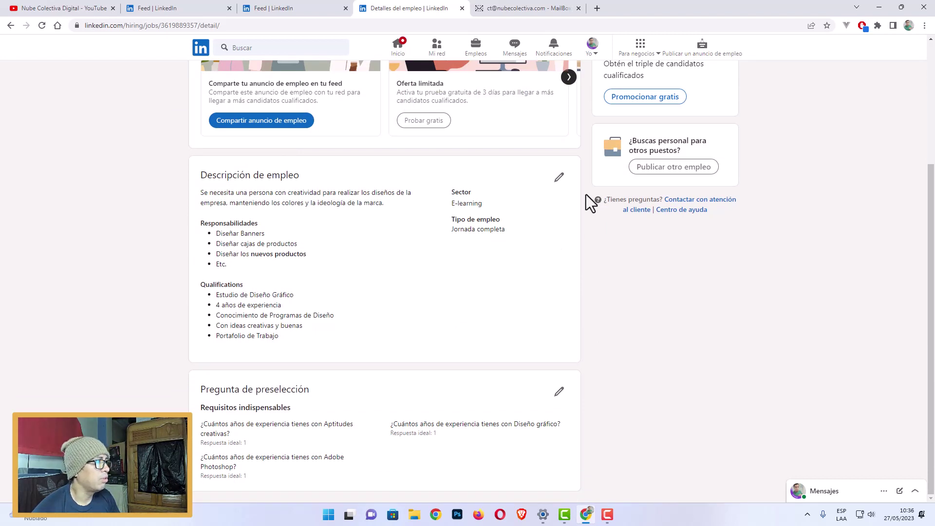
click(561, 178)
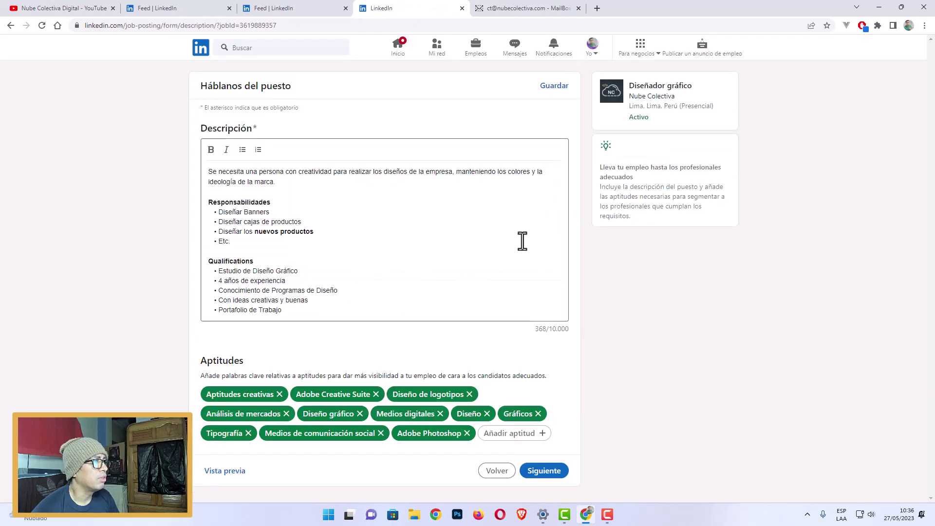
Add 'web' after the Diseñar Banners line, then remove it and restore the original description.
click(310, 213)
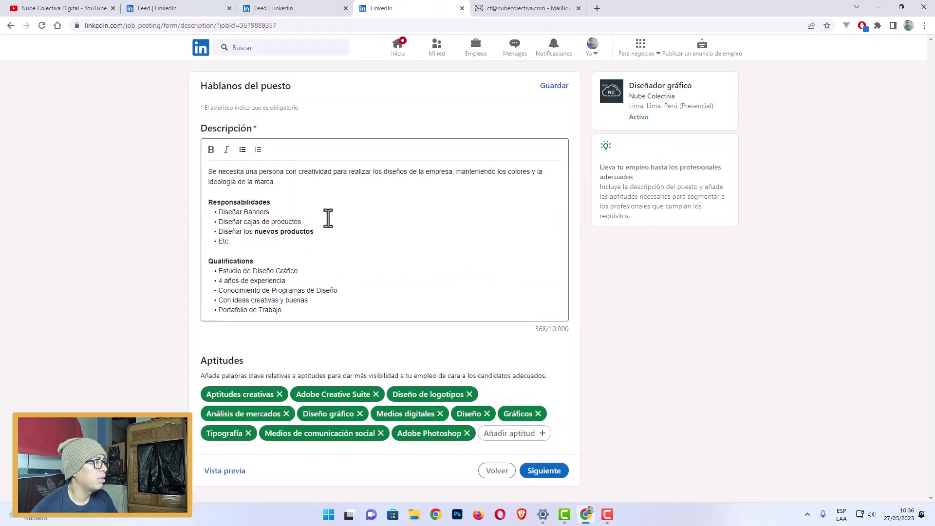
text(web)
key(BackSpace)
key(BackSpace)
key(BackSpace)
key(BackSpace)
key(ctrl+a)
key(BackSpace)
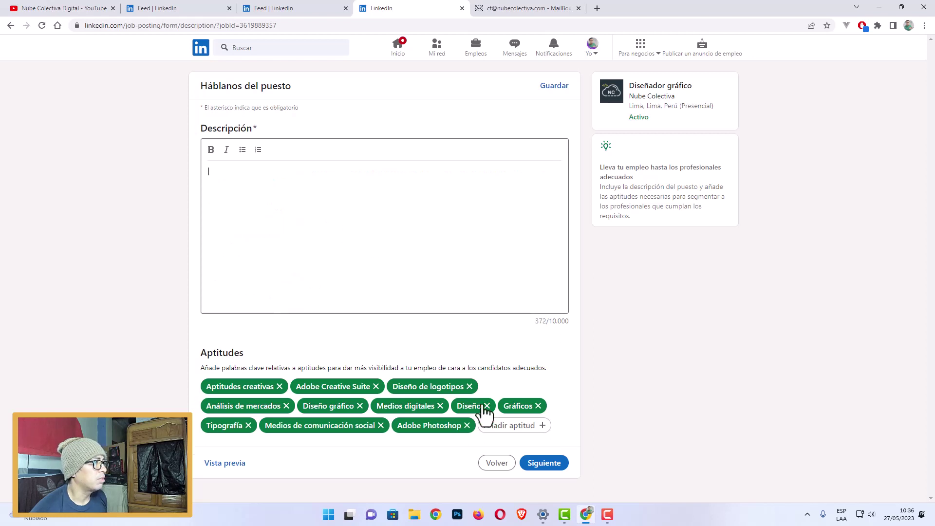
key(ctrl+v)
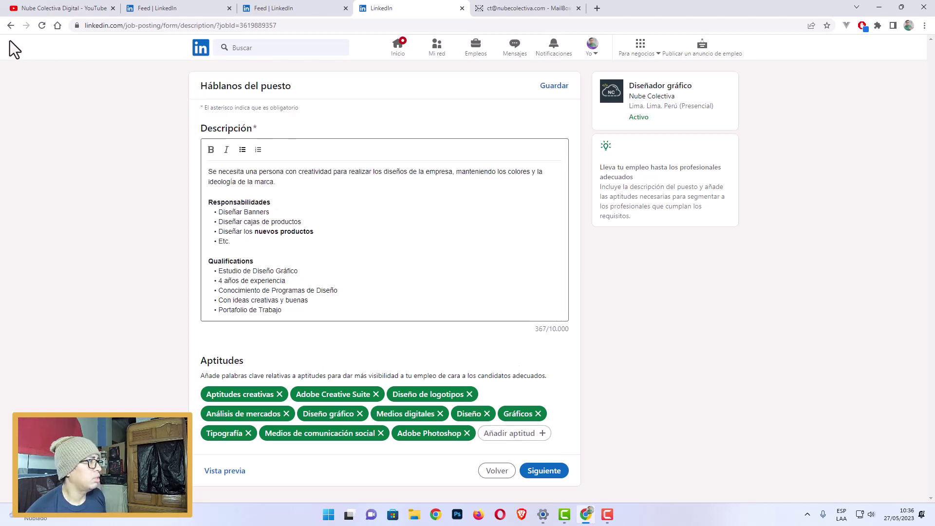
Go back to basic information, return to the description step, and save it unchanged.
click(499, 471)
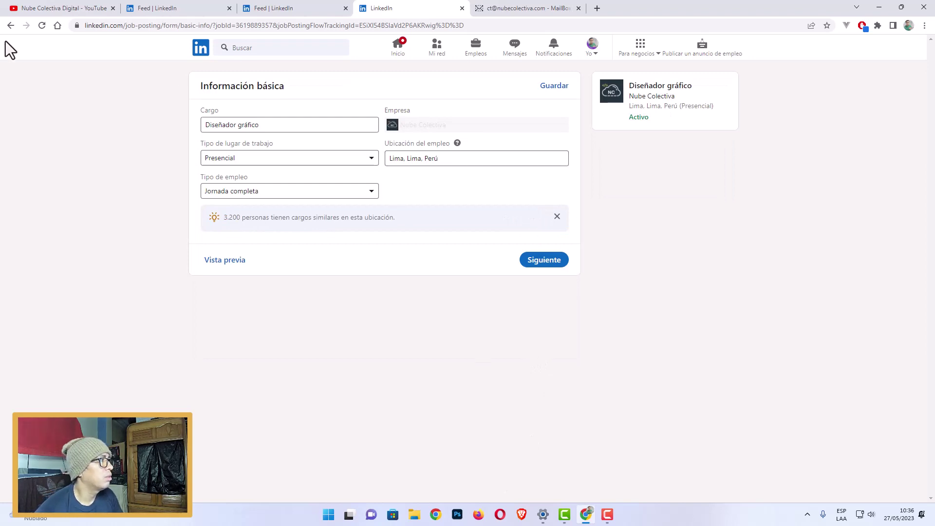
click(11, 25)
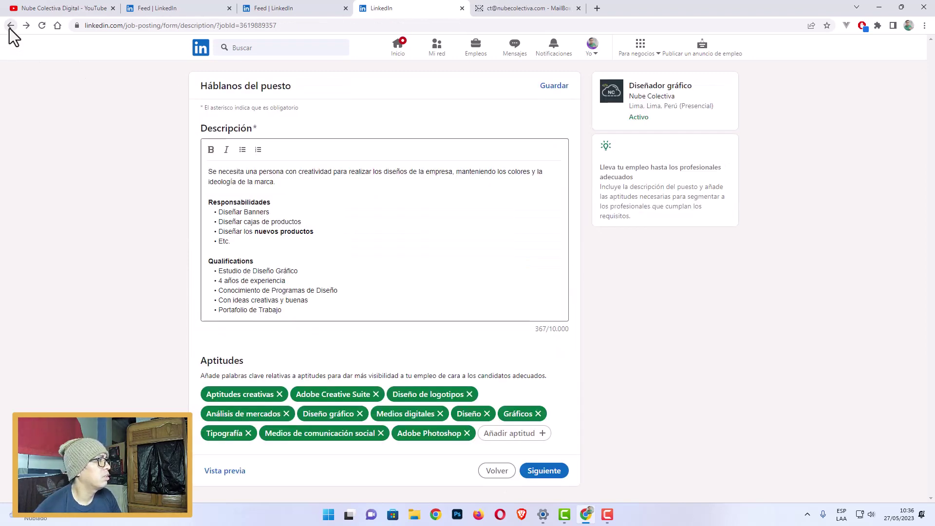
click(553, 87)
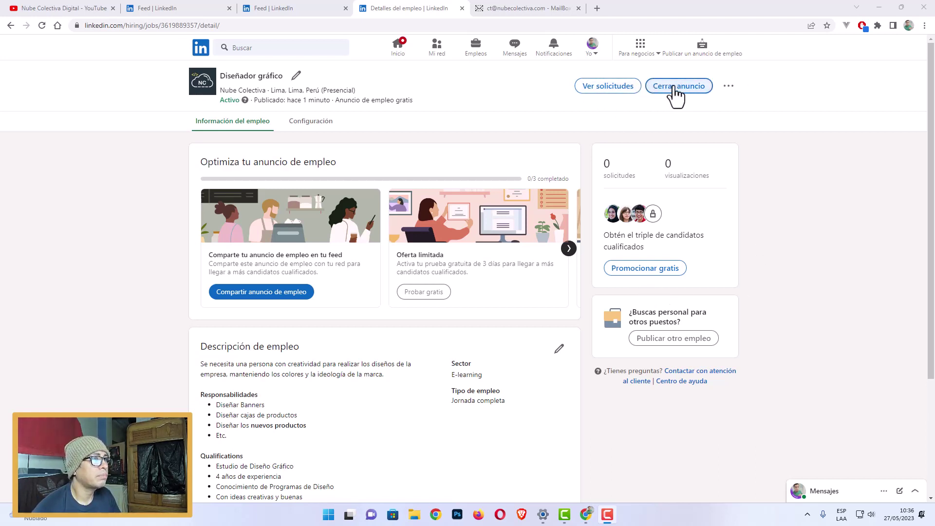
From Yo > Cuenta de anuncios de empleo, close the Diseñador gráfico ad with Cerrar anuncio.
click(592, 49)
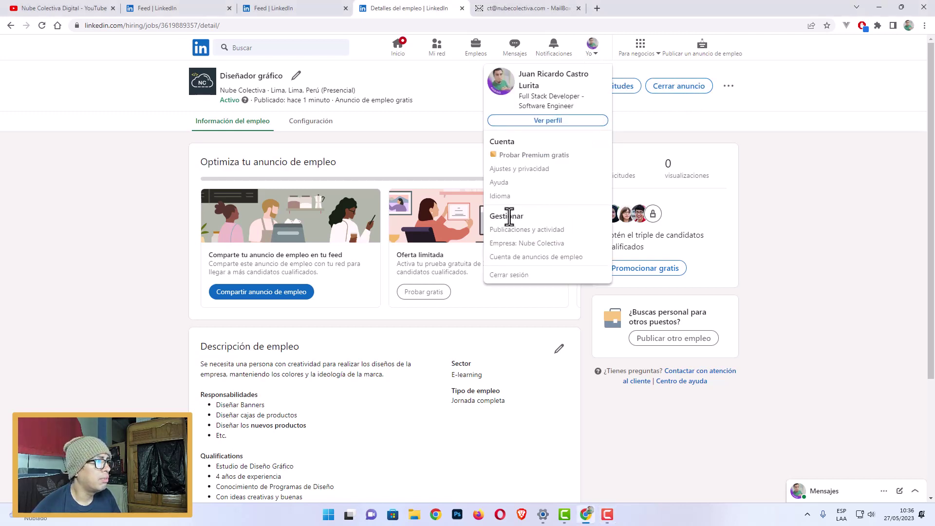
click(528, 258)
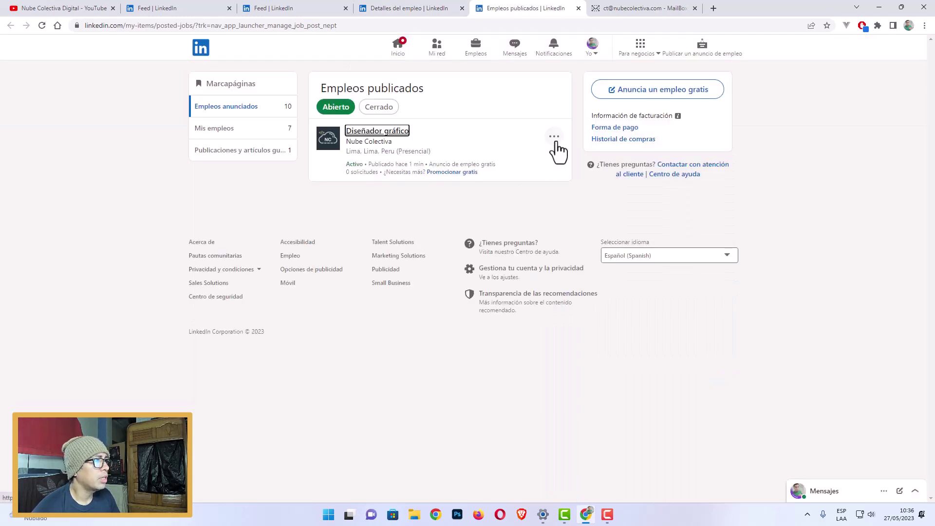
click(555, 138)
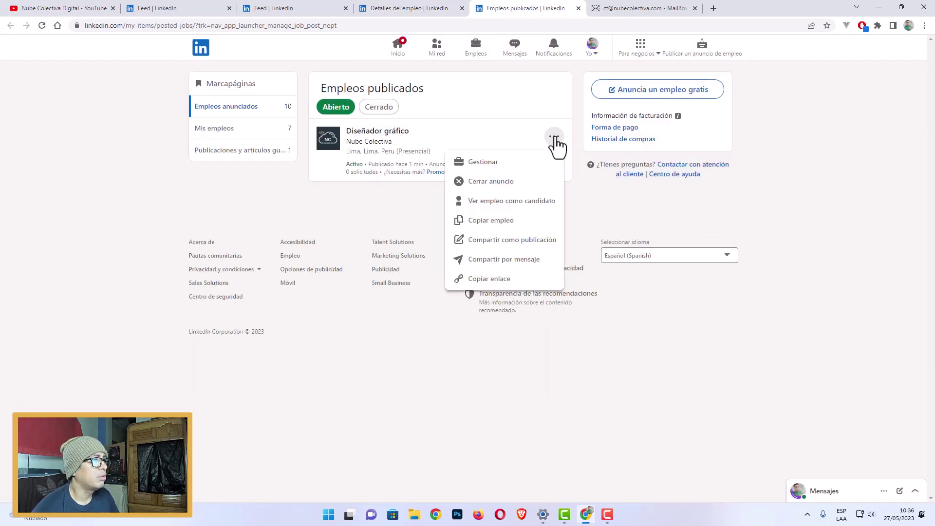
click(554, 140)
click(554, 140)
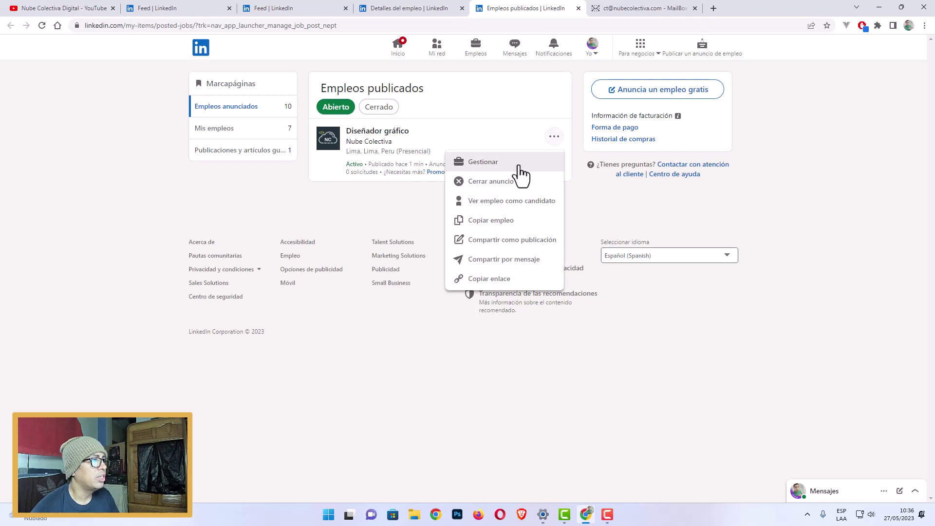
click(498, 185)
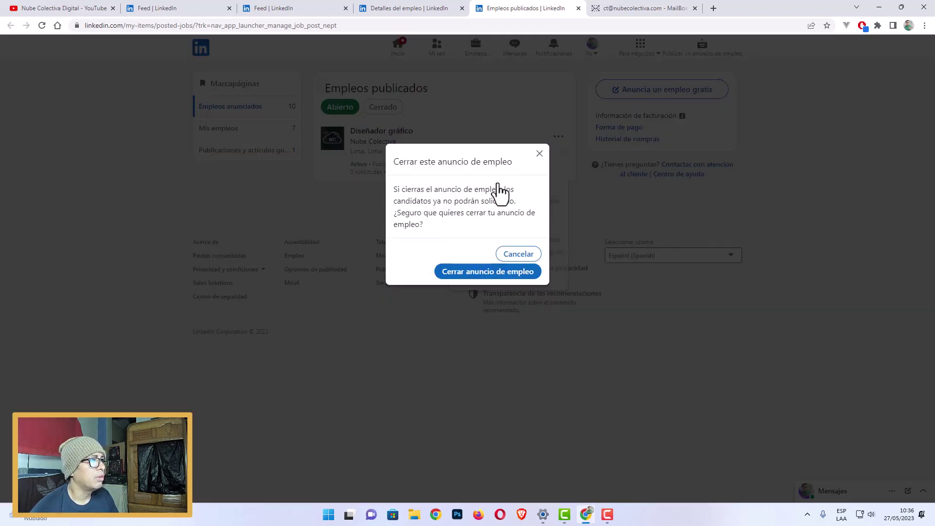
click(486, 271)
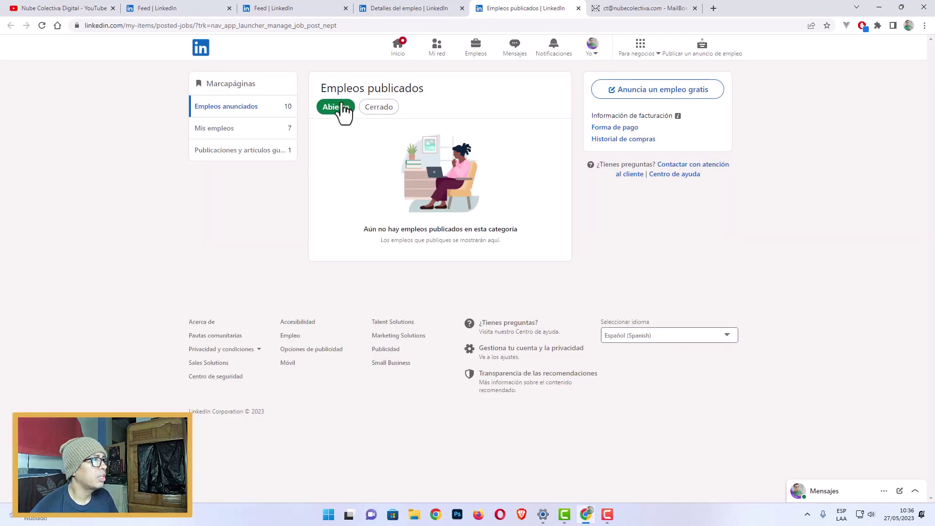
Filter the job posts to Cerrado to see Diseñador gráfico listed, then minimize Chrome.
click(379, 108)
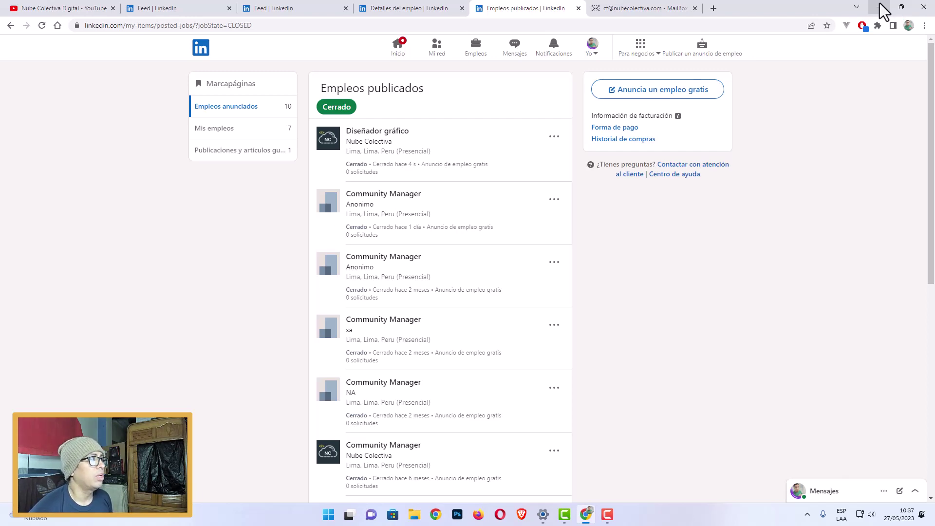
click(880, 11)
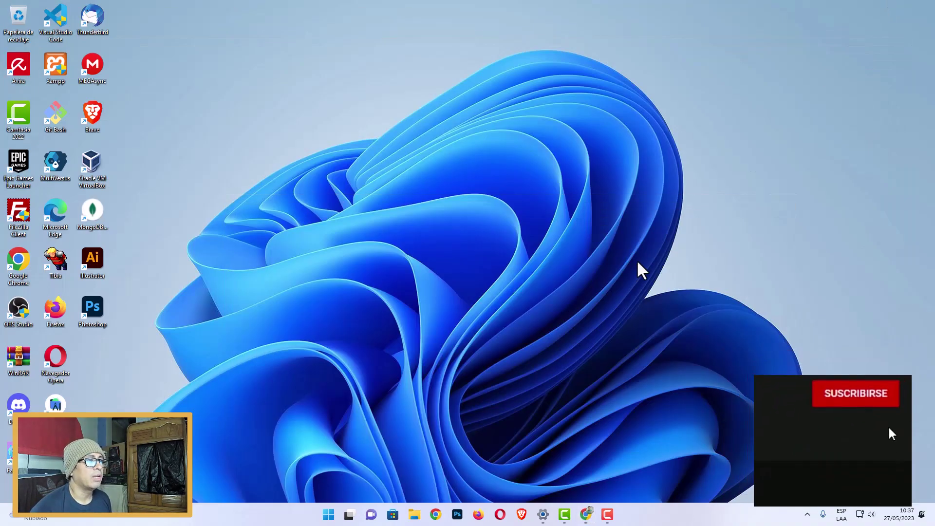